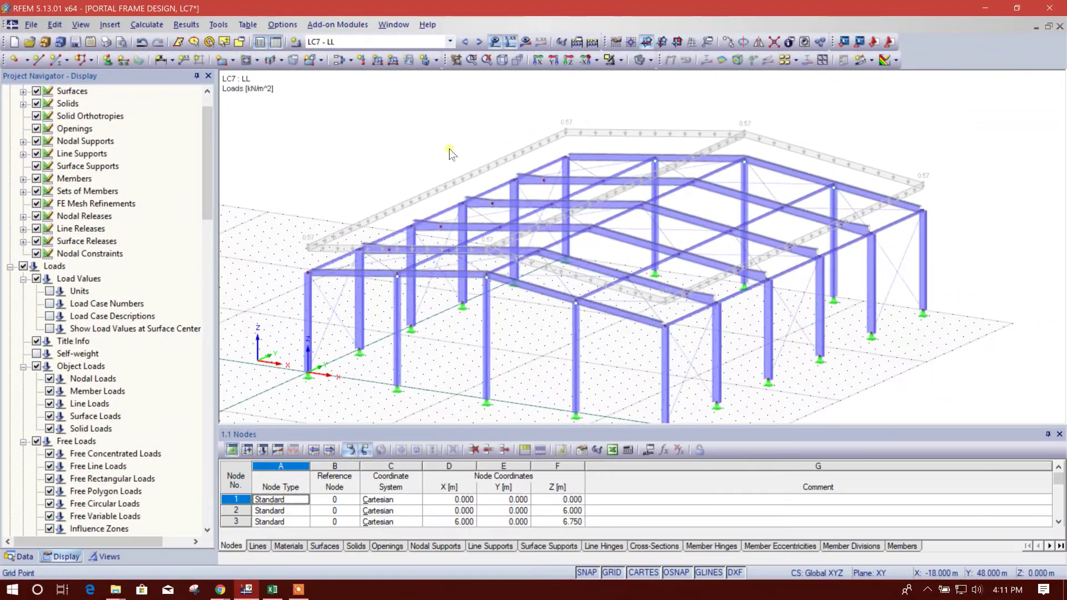
- Toggle the load display off, on, and off again while panning the frame view
middle_drag(497, 136, 485, 133)
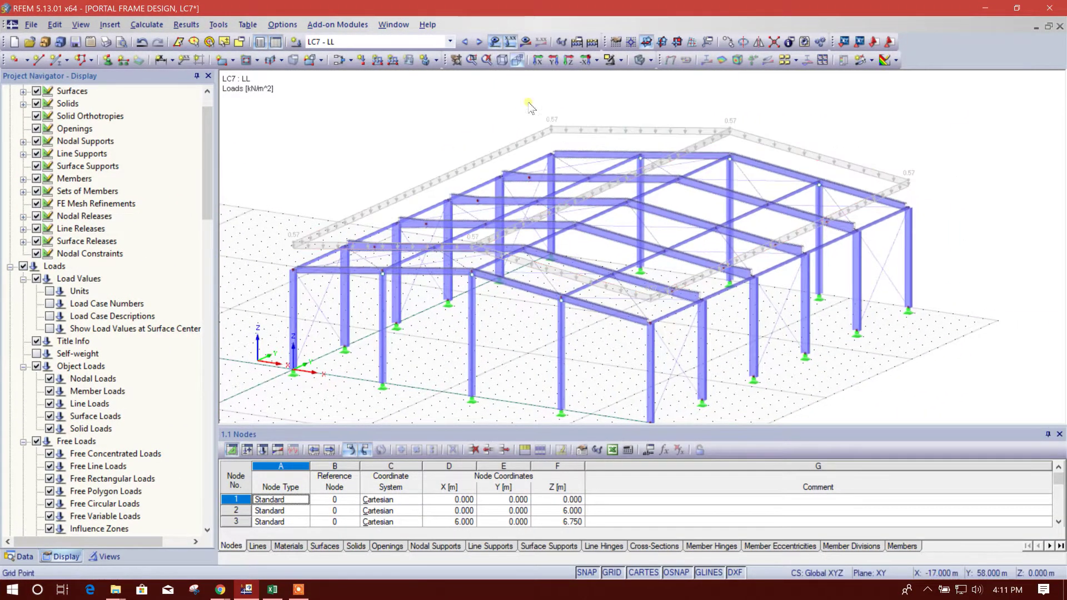
click(495, 42)
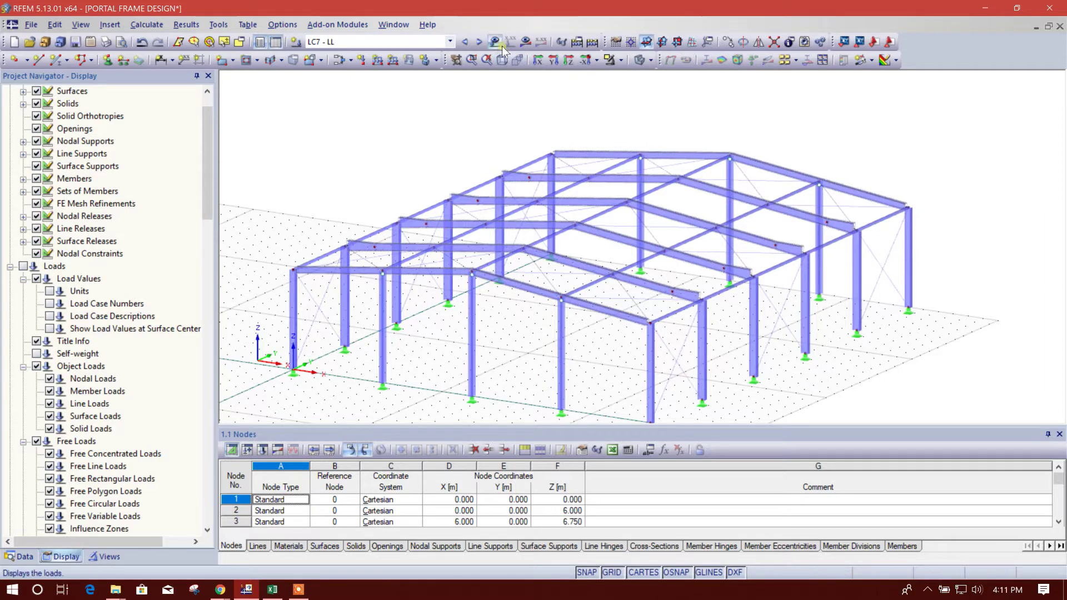
click(498, 44)
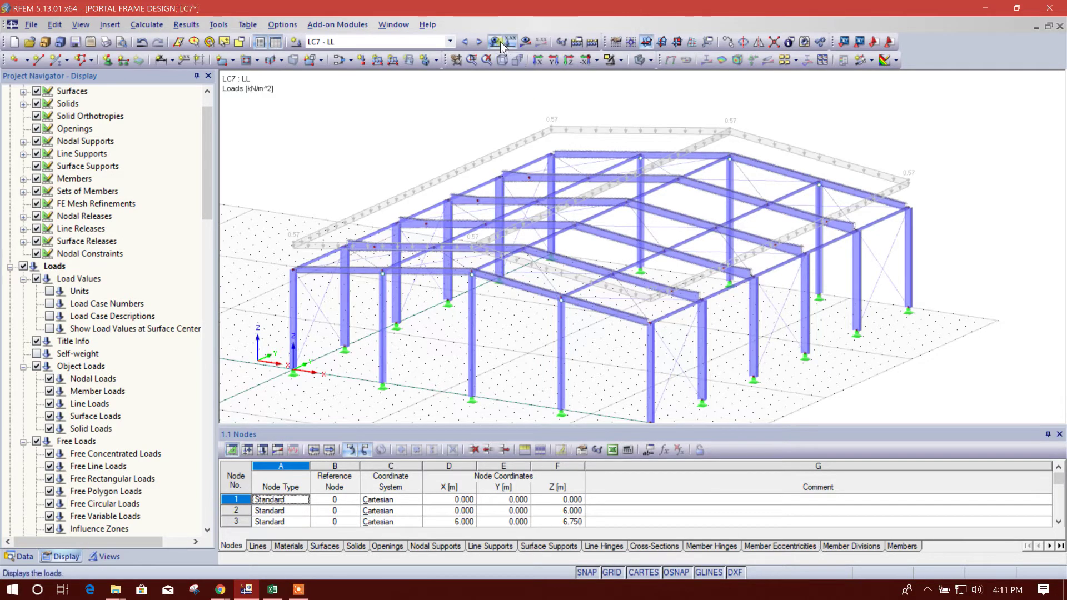
click(498, 43)
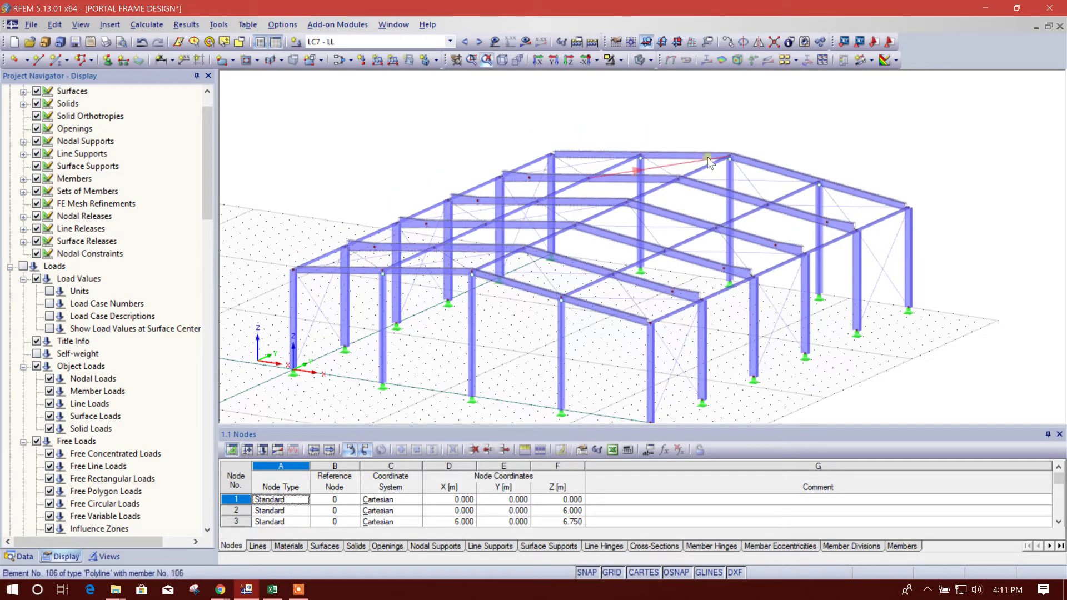
middle_drag(658, 146, 642, 159)
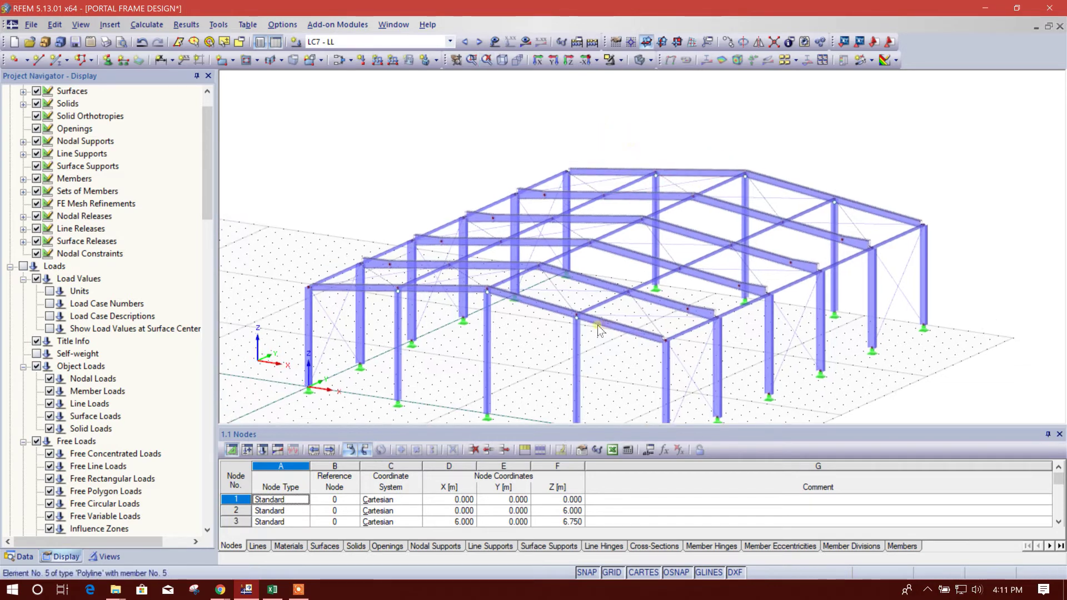
middle_drag(598, 326, 588, 309)
middle_drag(583, 146, 543, 104)
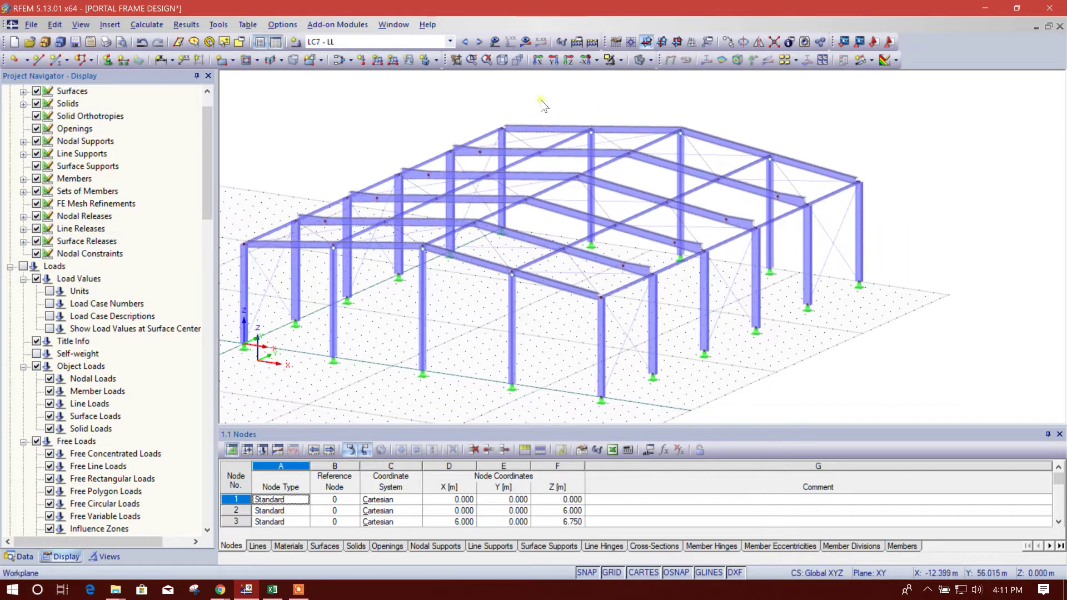
- Try perspective projection, leave loads hidden, and calculate all load cases
click(516, 60)
click(499, 42)
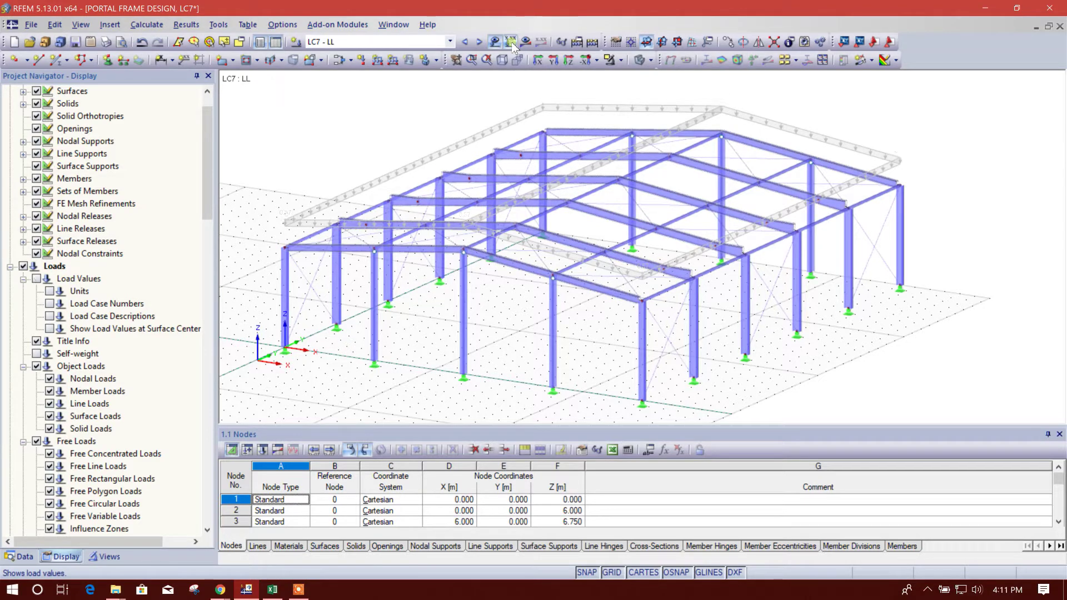
click(510, 41)
middle_drag(709, 158, 700, 143)
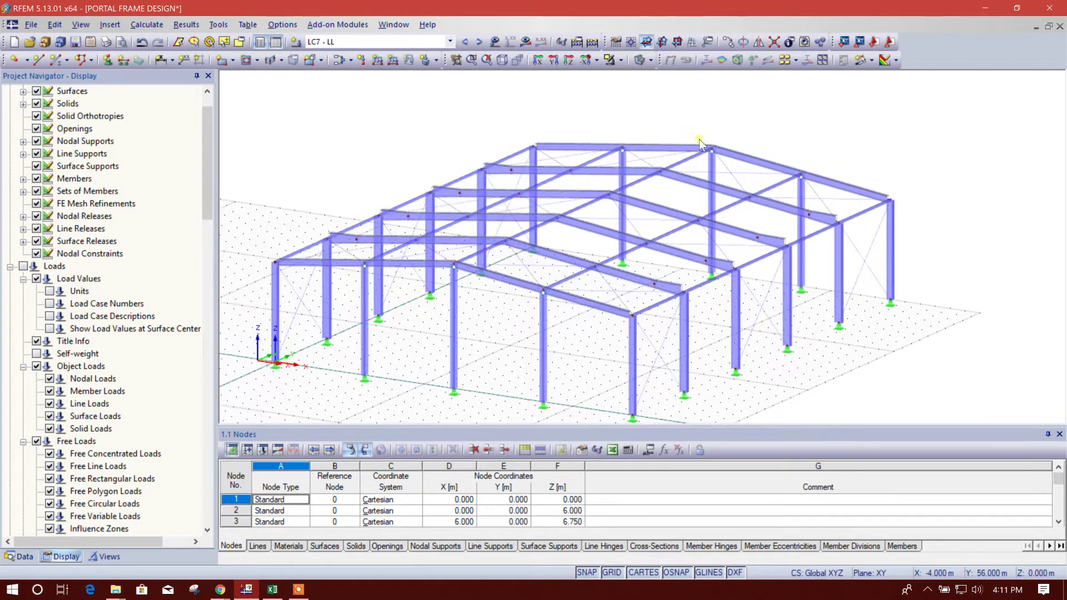
scroll(831, 139, up, 1)
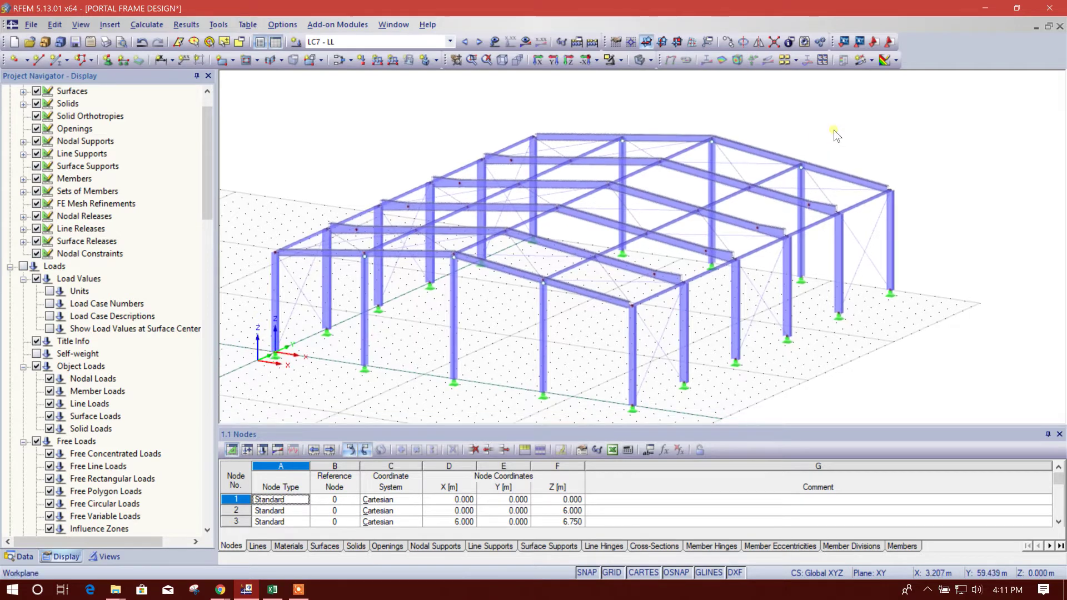
click(592, 42)
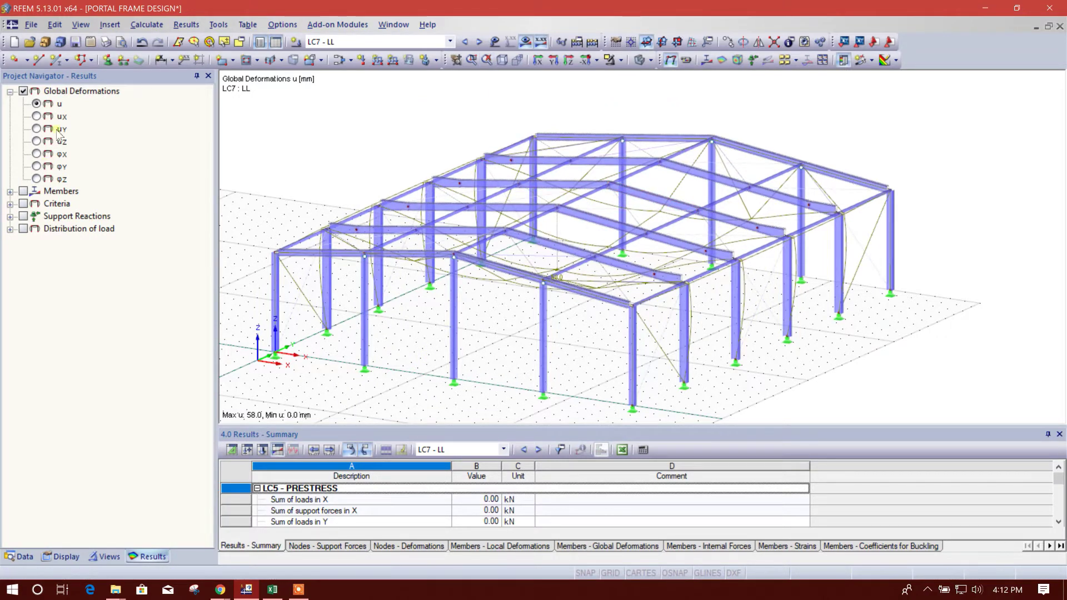
- Review the uX, uY and total u deformations, then step through to LC9 - W2
click(37, 116)
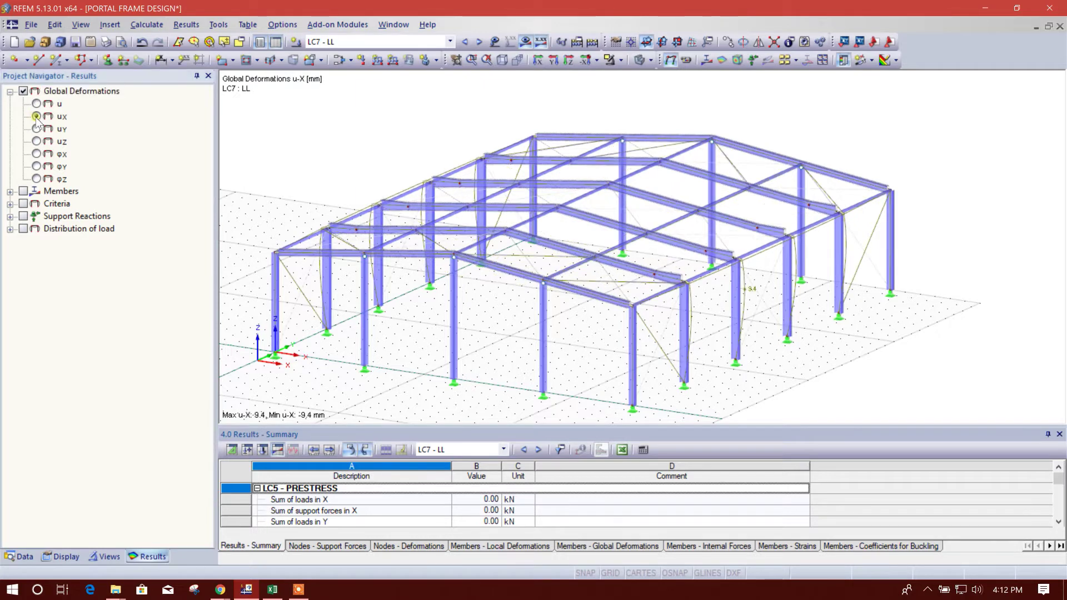
click(38, 129)
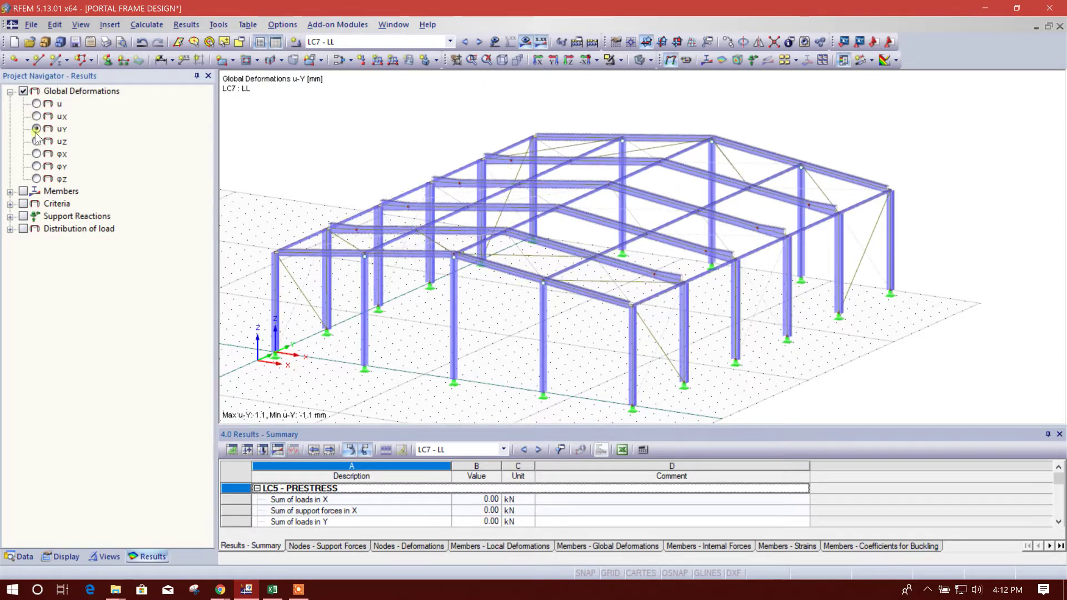
click(37, 103)
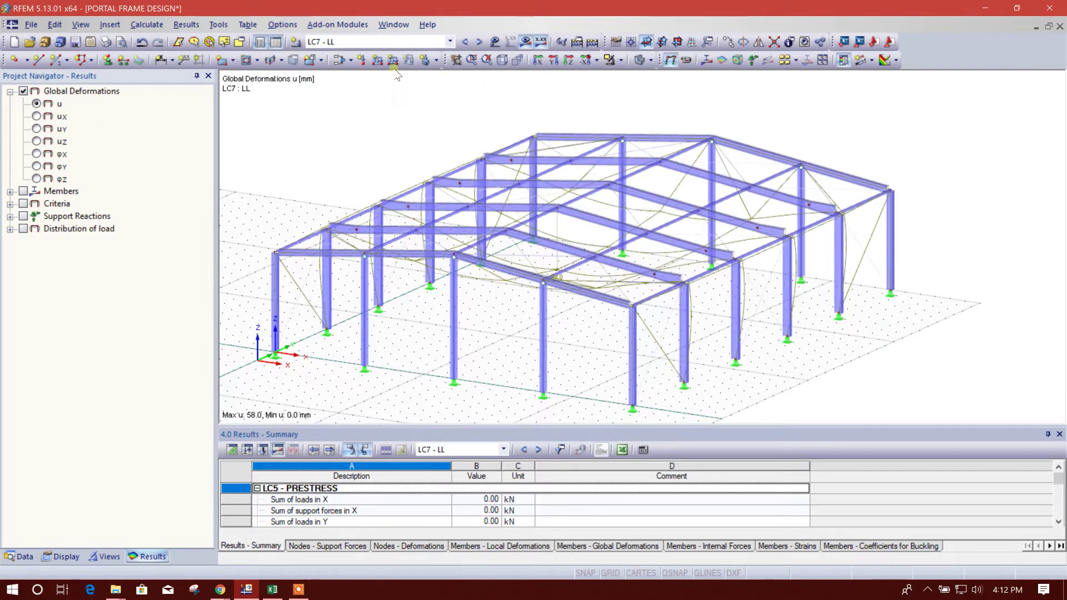
click(480, 42)
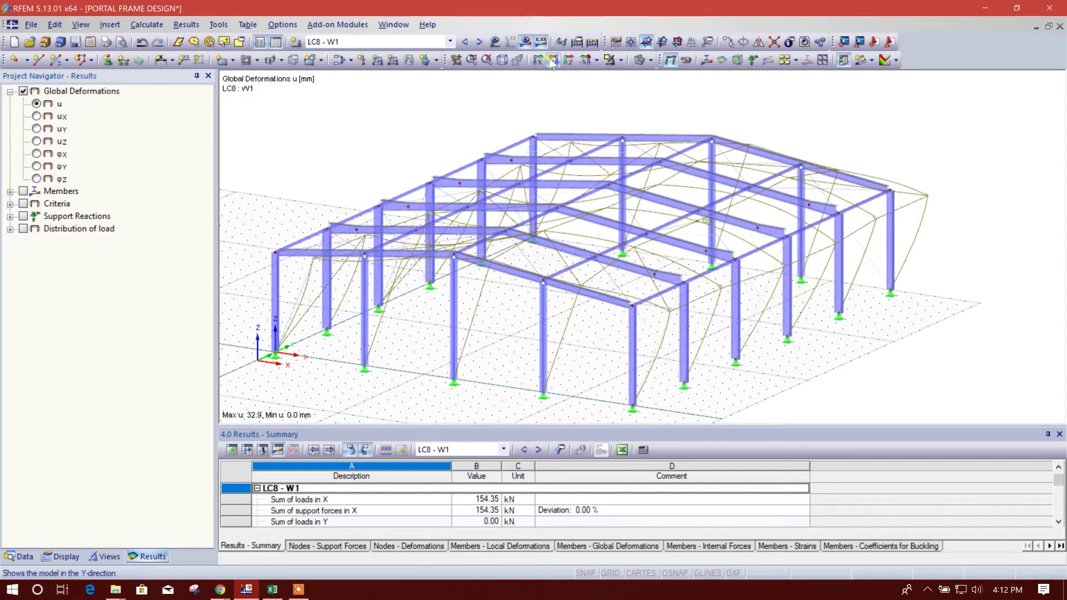
click(671, 59)
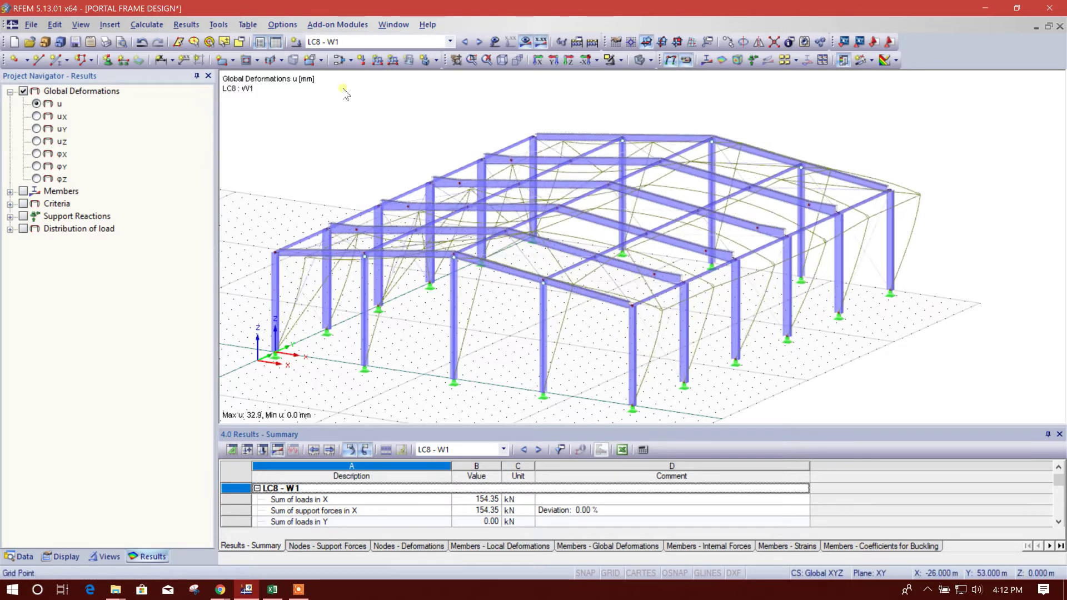
click(478, 42)
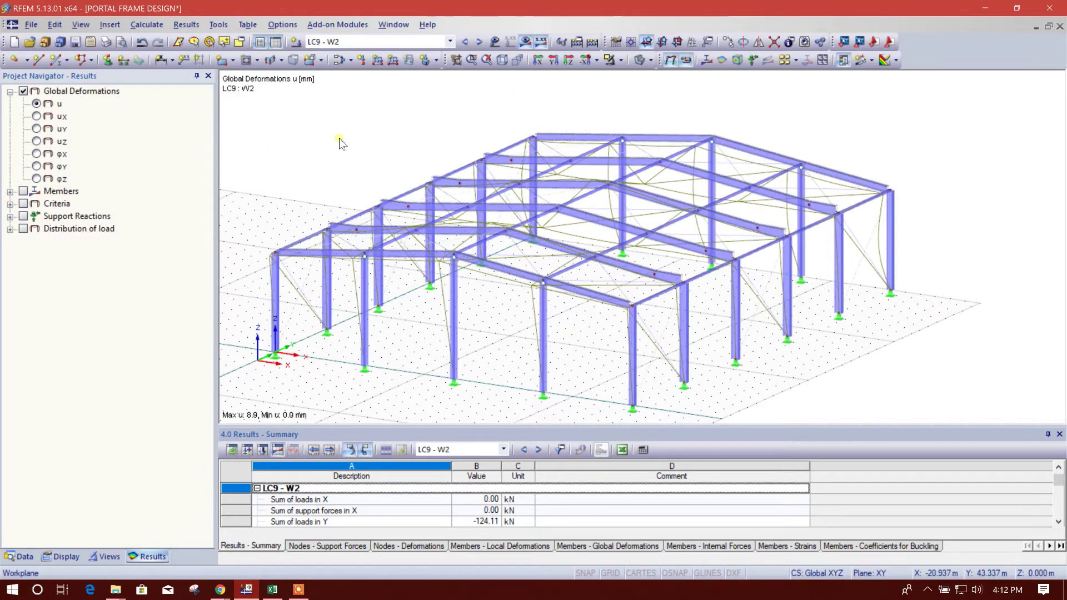
- Show M-y member results, trying other display styles before settling on Two-Colored
click(705, 63)
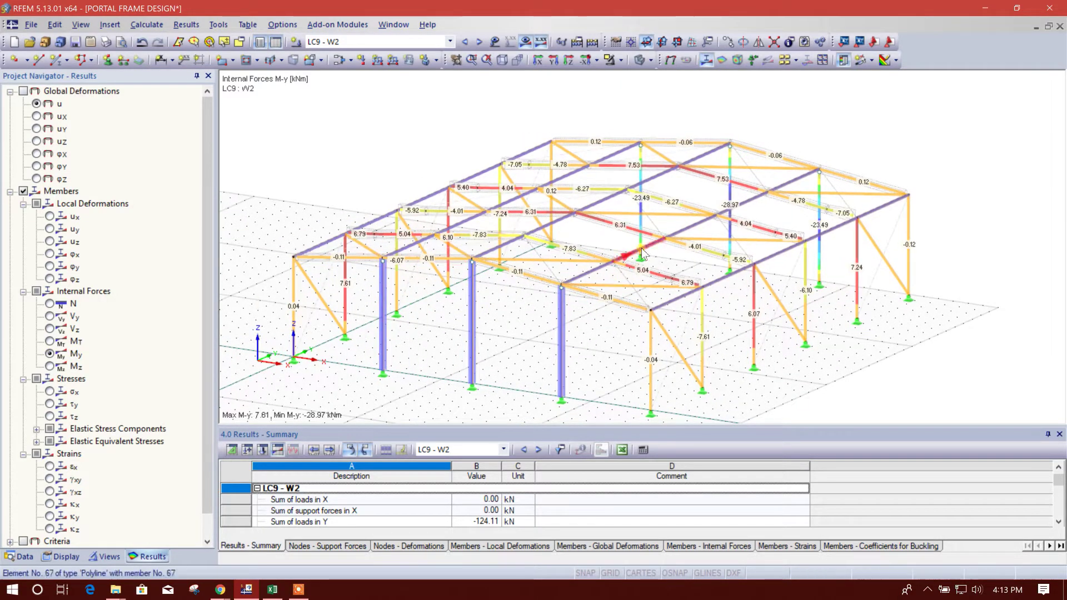
click(67, 557)
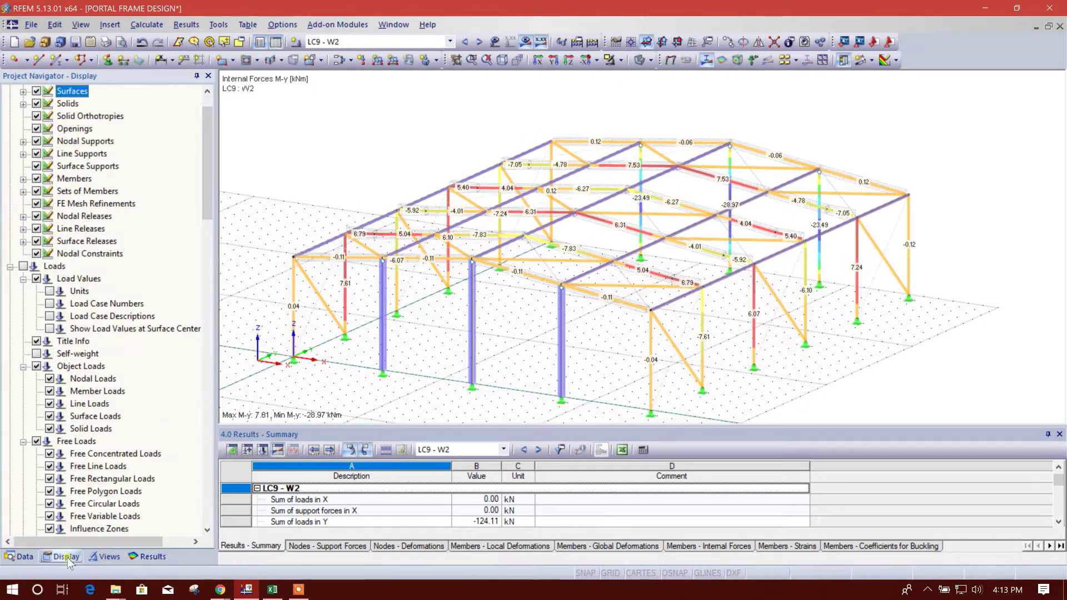
scroll(74, 376, down, 3)
scroll(75, 366, down, 3)
scroll(78, 363, down, 2)
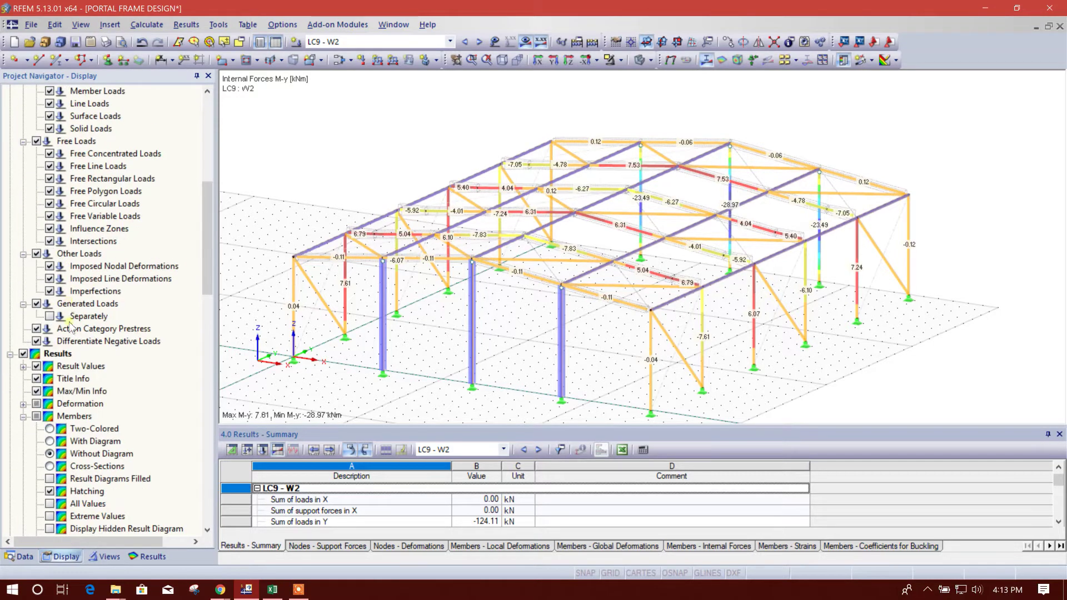
scroll(80, 358, down, 3)
click(50, 317)
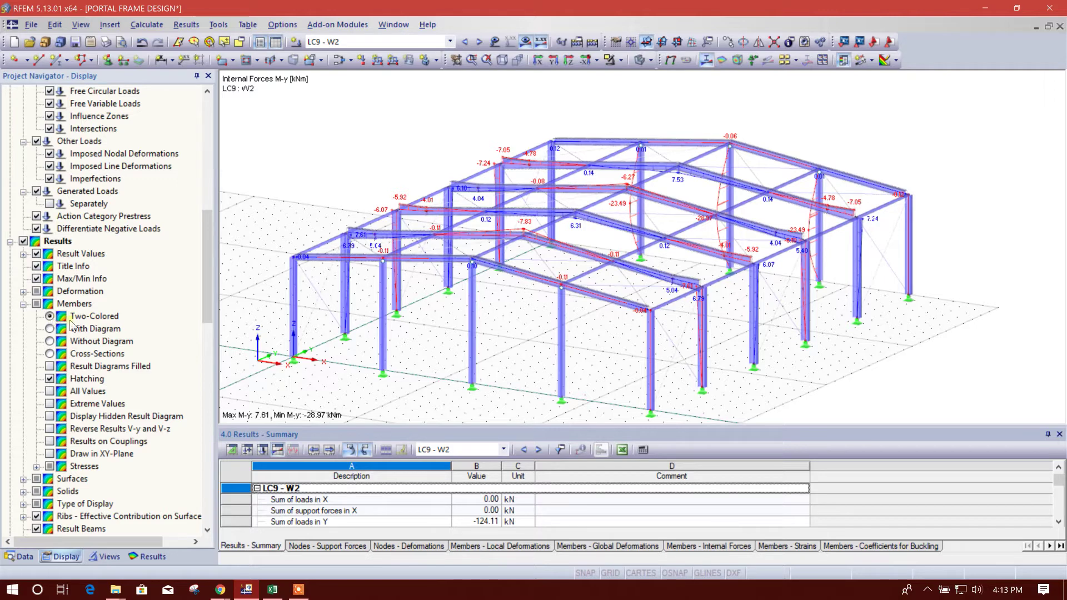
click(50, 329)
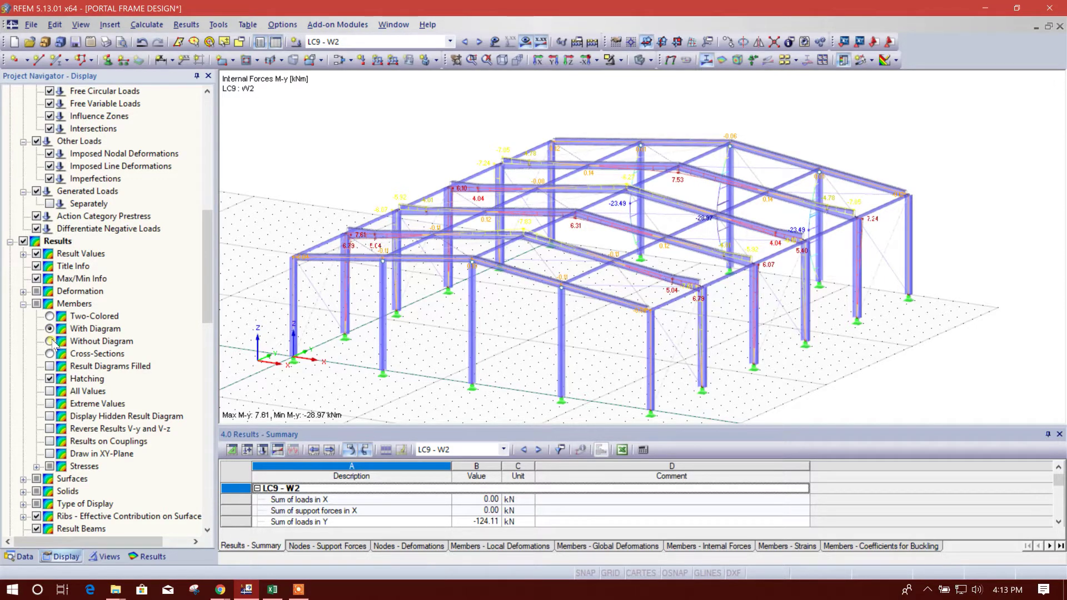
click(51, 341)
click(52, 329)
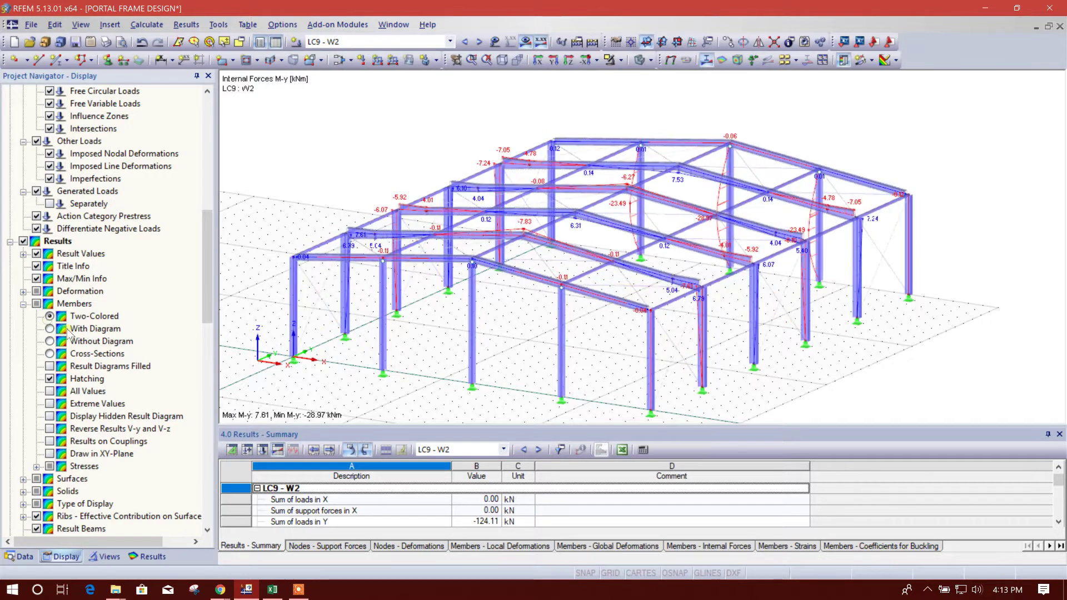
click(51, 353)
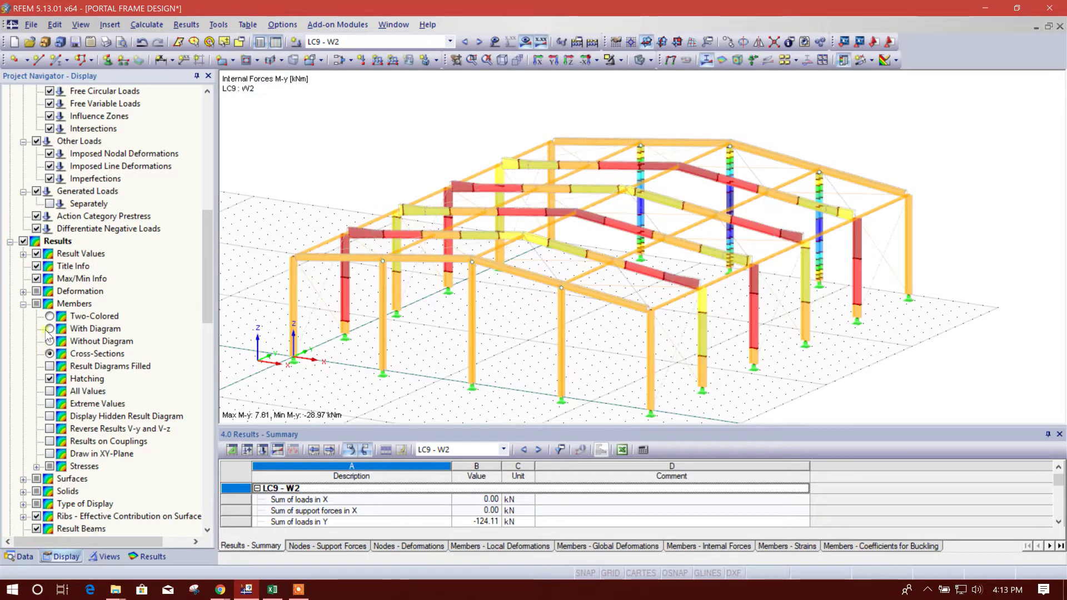
click(50, 328)
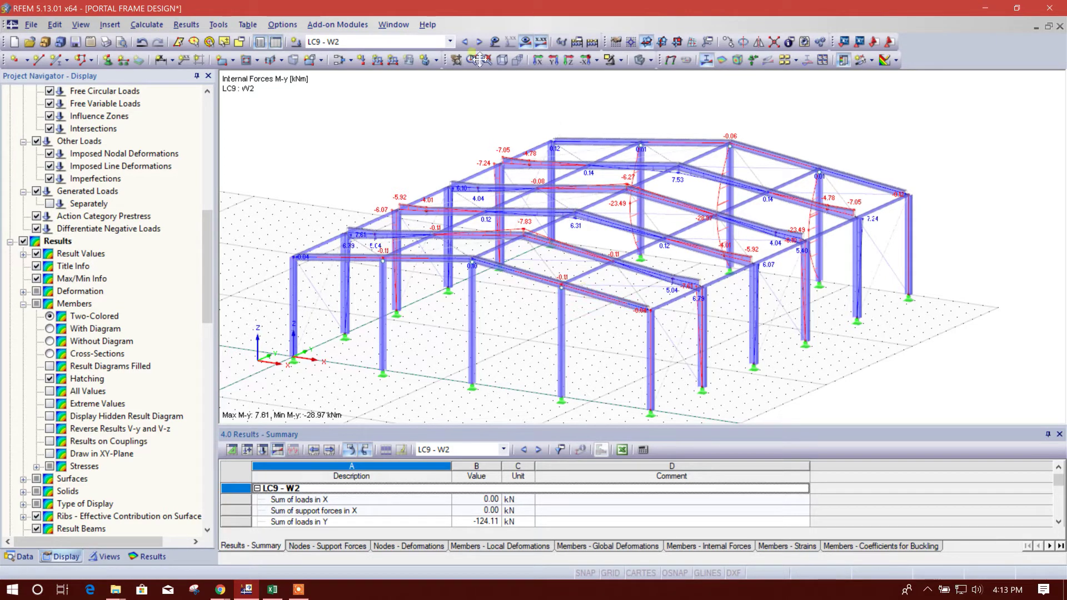
- Step back to load case LC6 - DL, change the display mode, and reorient the frame
click(465, 42)
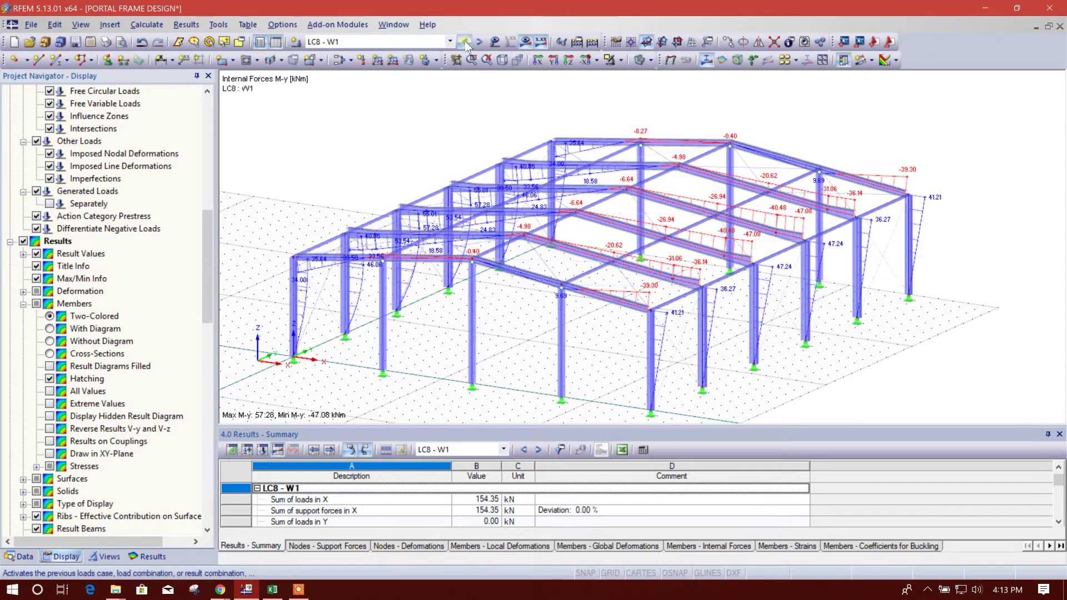
click(465, 43)
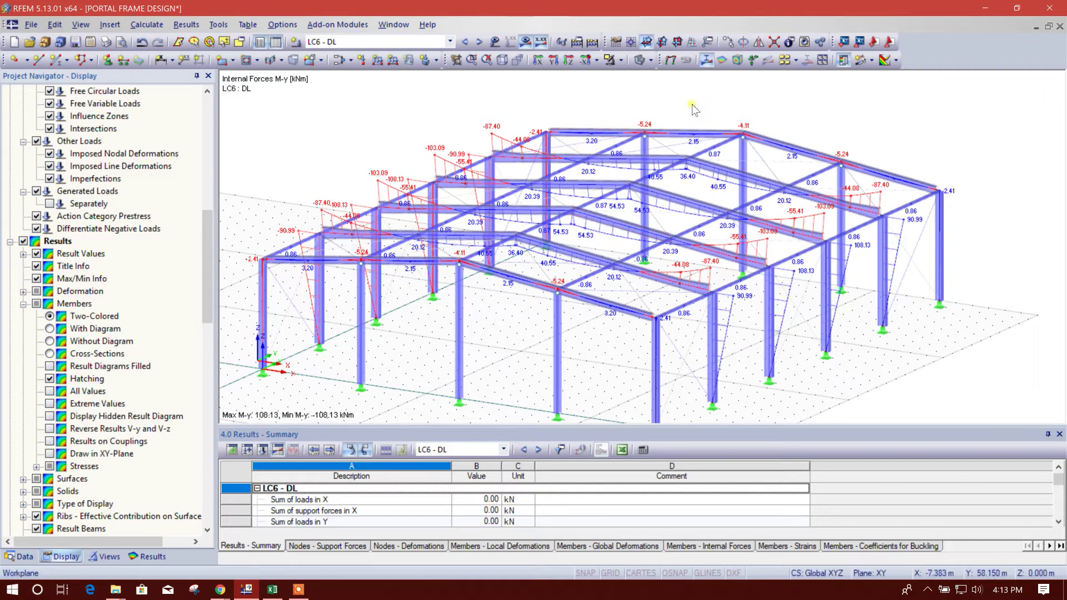
click(649, 62)
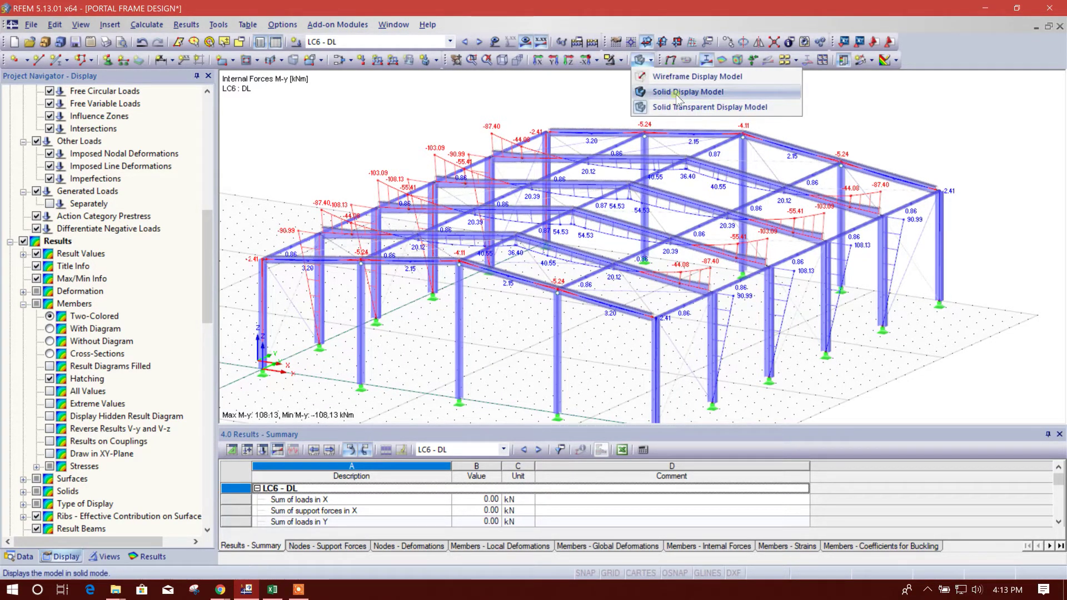
click(688, 76)
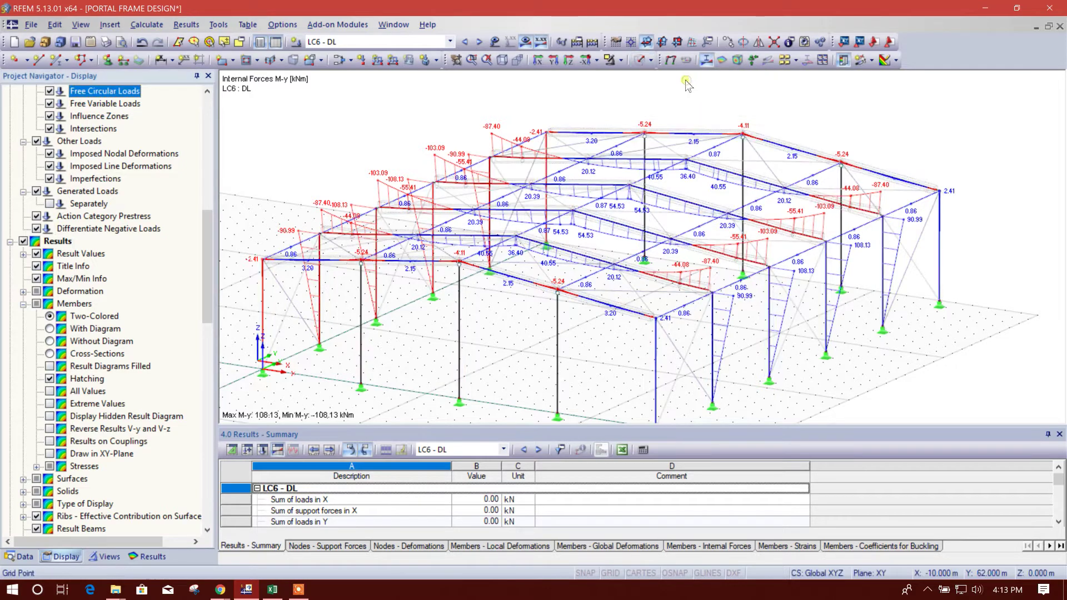
mouse_move(859, 317)
middle_down()
mouse_move(878, 291)
mouse_move(867, 287)
middle_up()
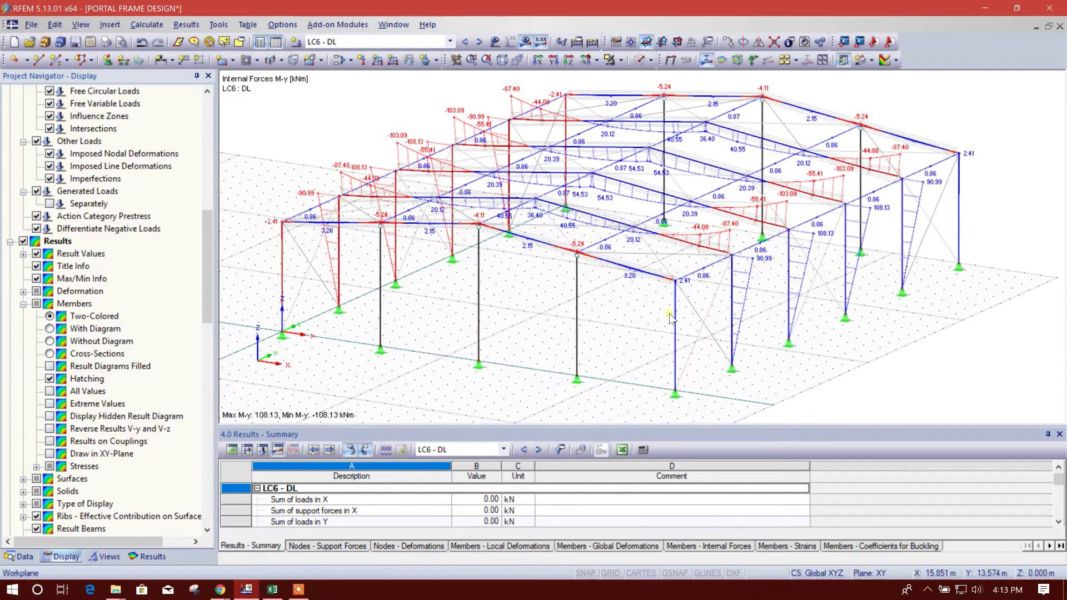
middle_drag(596, 337, 614, 332)
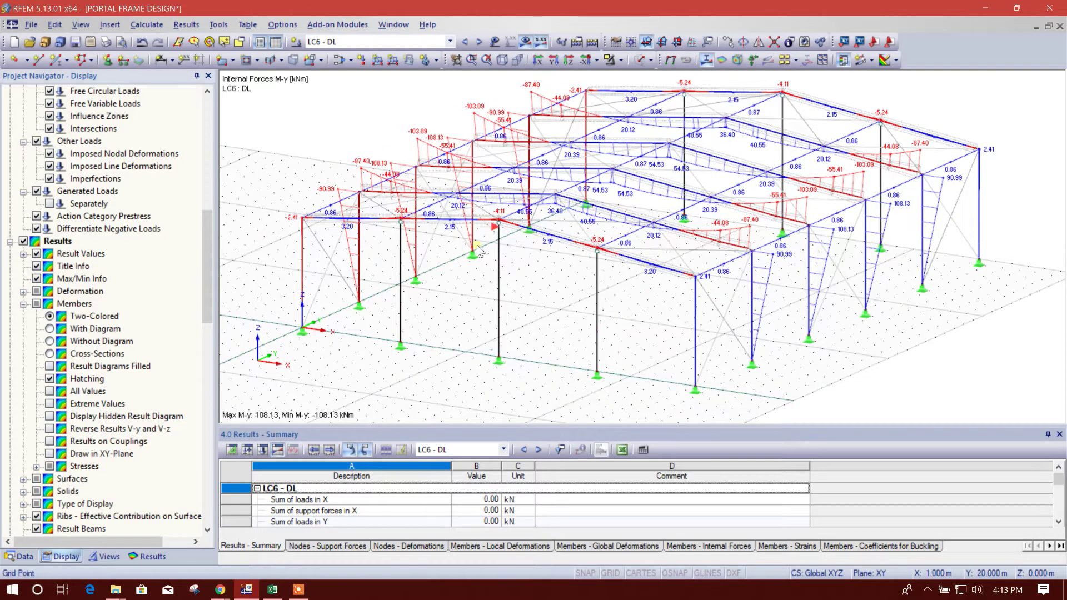
middle_drag(512, 360, 500, 347)
scroll(134, 299, down, 5)
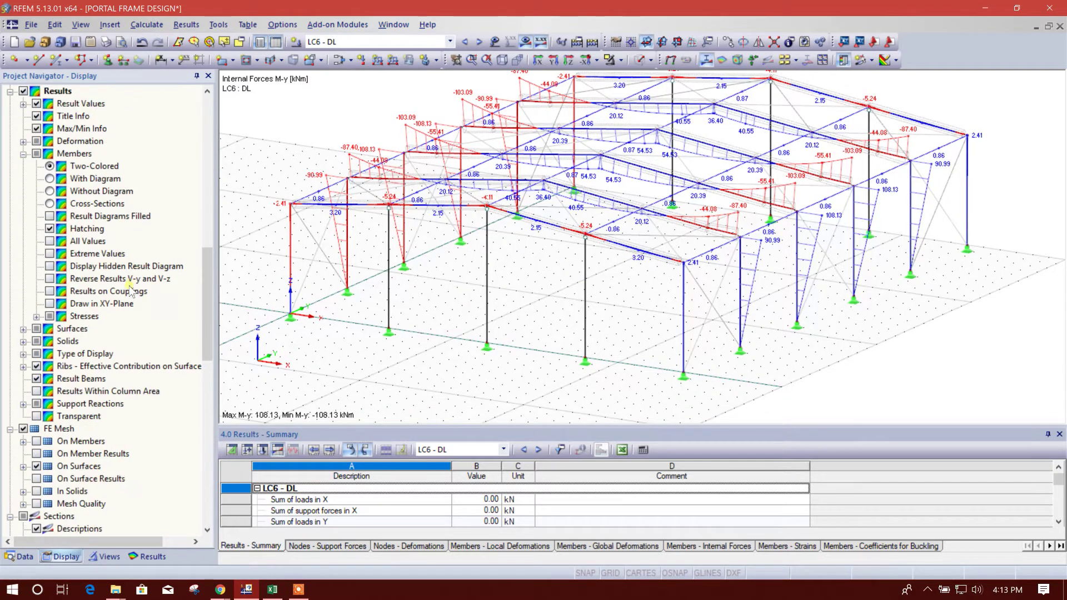
scroll(133, 299, up, 2)
scroll(134, 299, up, 3)
- Open the Results list and collapse Local Deformations and Internal Forces to reveal Stresses
click(141, 555)
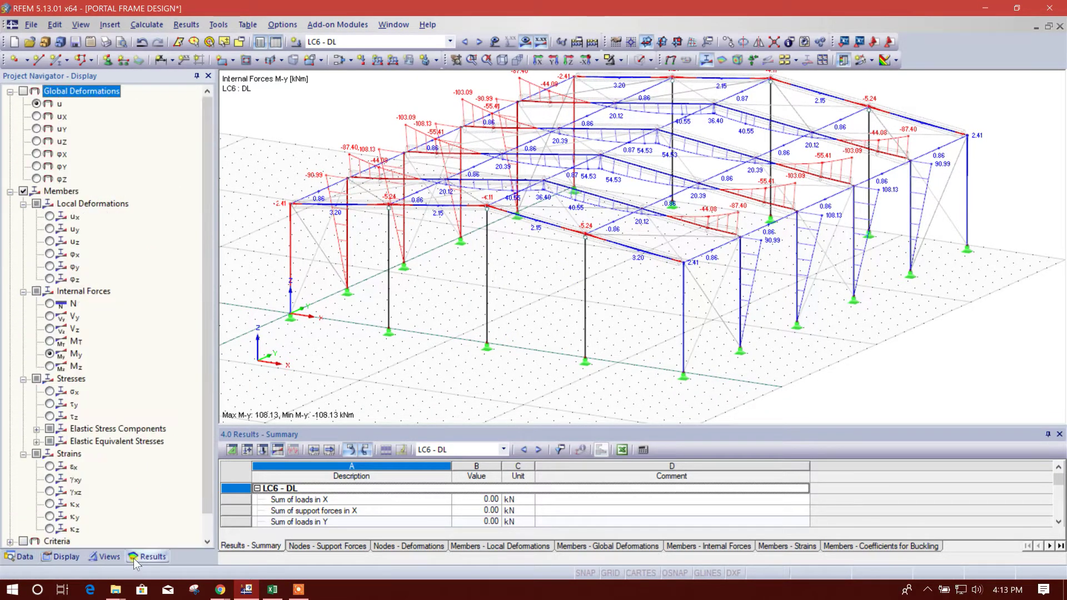
scroll(128, 213, down, 2)
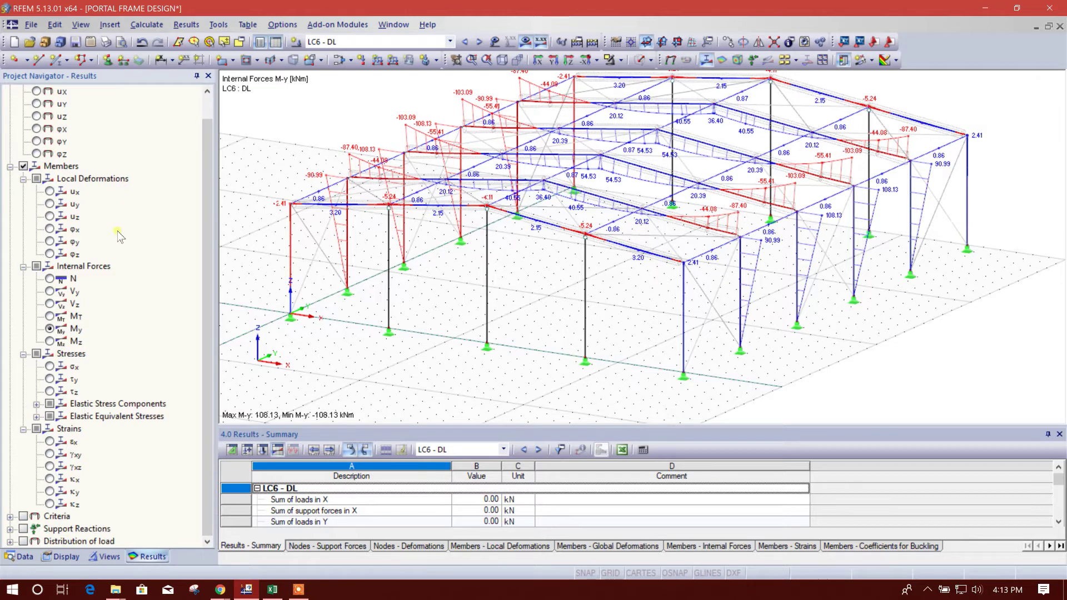
click(23, 179)
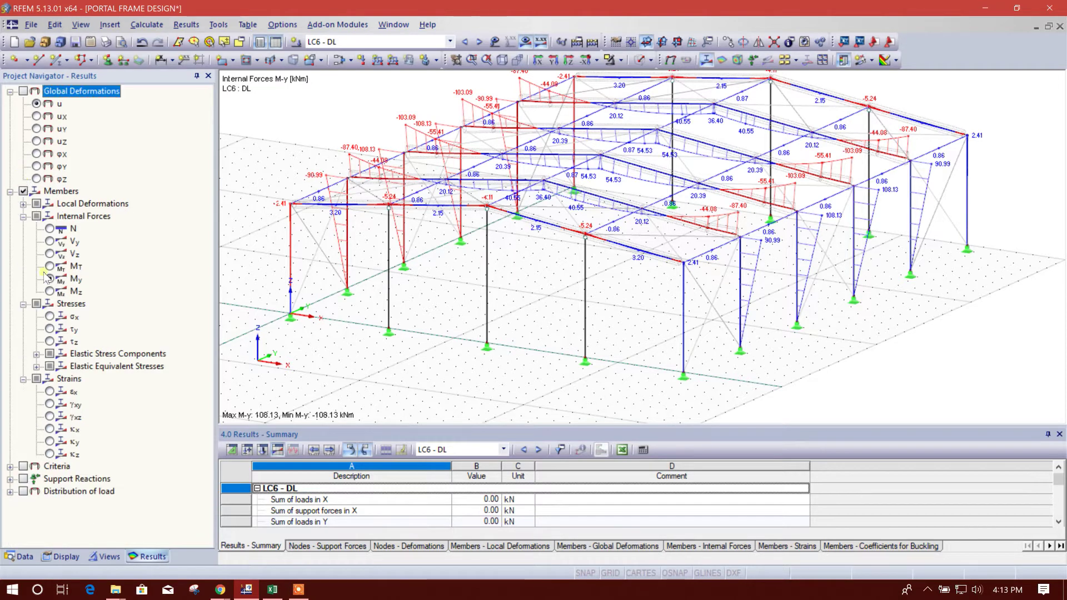
click(23, 216)
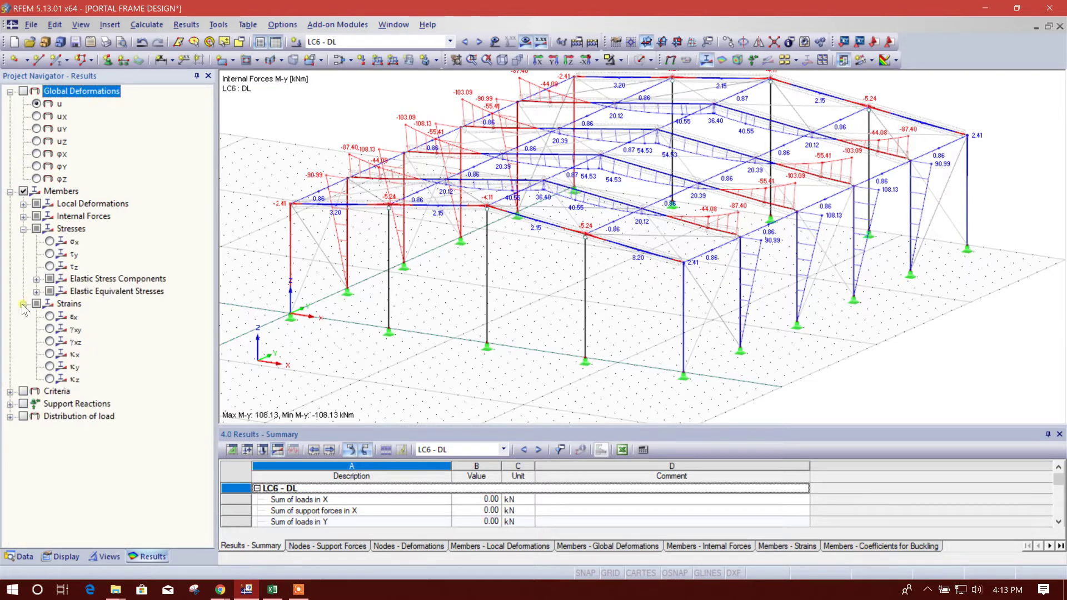
- Color the frame by normal stress σx, inspect it from several angles, then switch to Excel
click(51, 242)
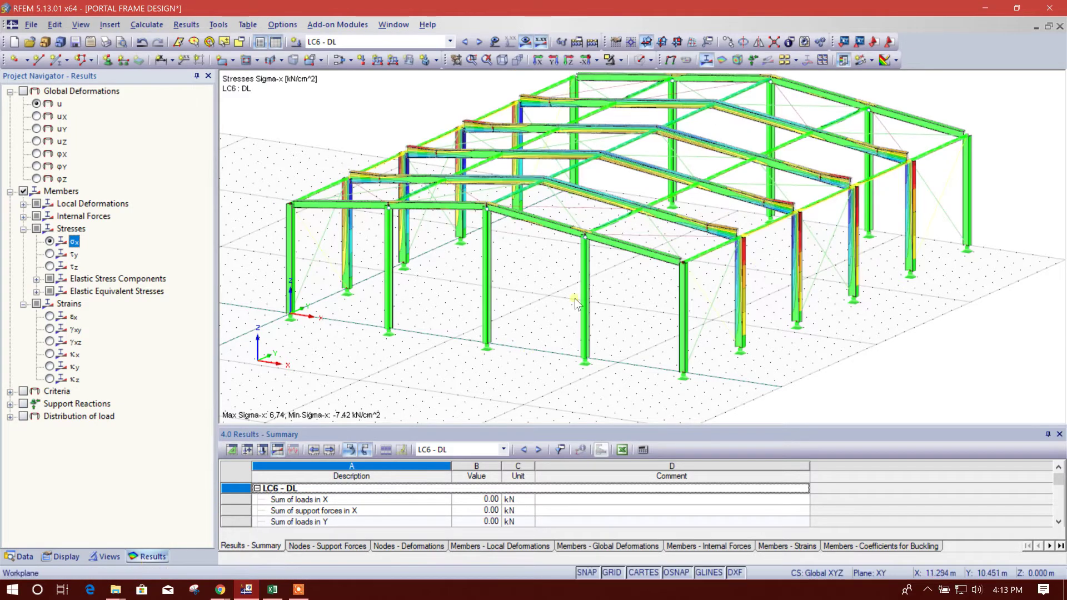
scroll(825, 317, up, 2)
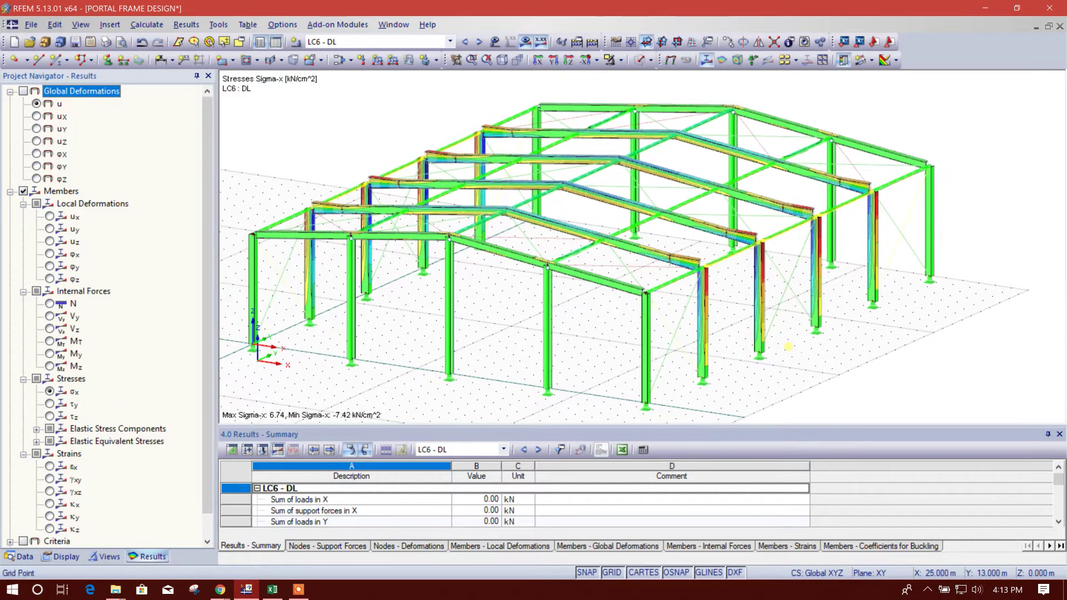
scroll(800, 309, up, 2)
scroll(785, 301, up, 2)
scroll(771, 267, up, 2)
scroll(766, 249, down, 2)
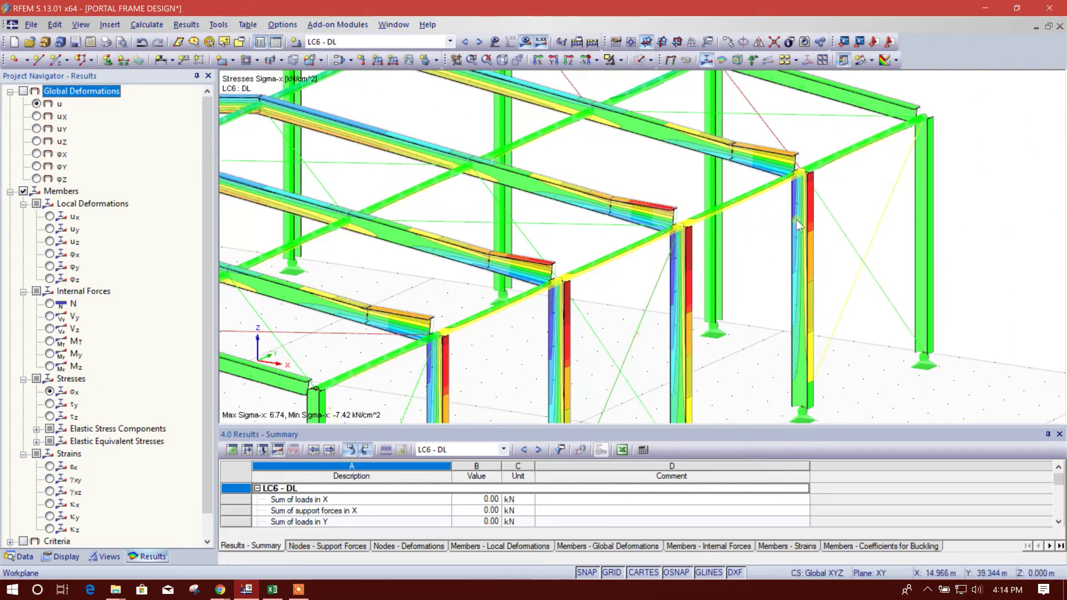
scroll(796, 219, down, 2)
scroll(751, 233, down, 2)
scroll(583, 250, down, 2)
scroll(572, 257, up, 4)
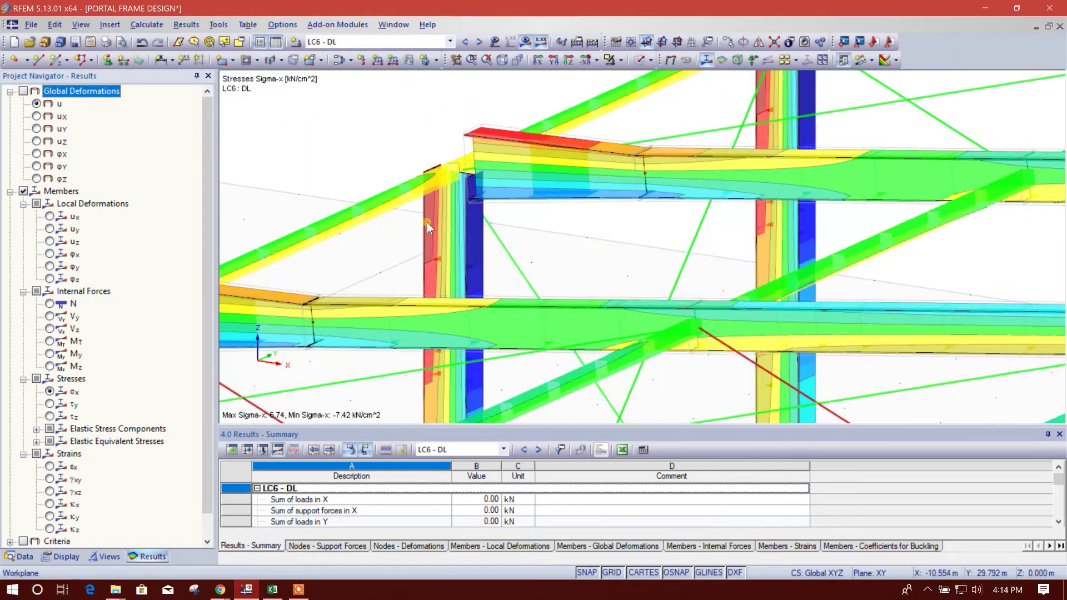
scroll(500, 233, down, 3)
scroll(540, 218, down, 1)
scroll(539, 217, down, 3)
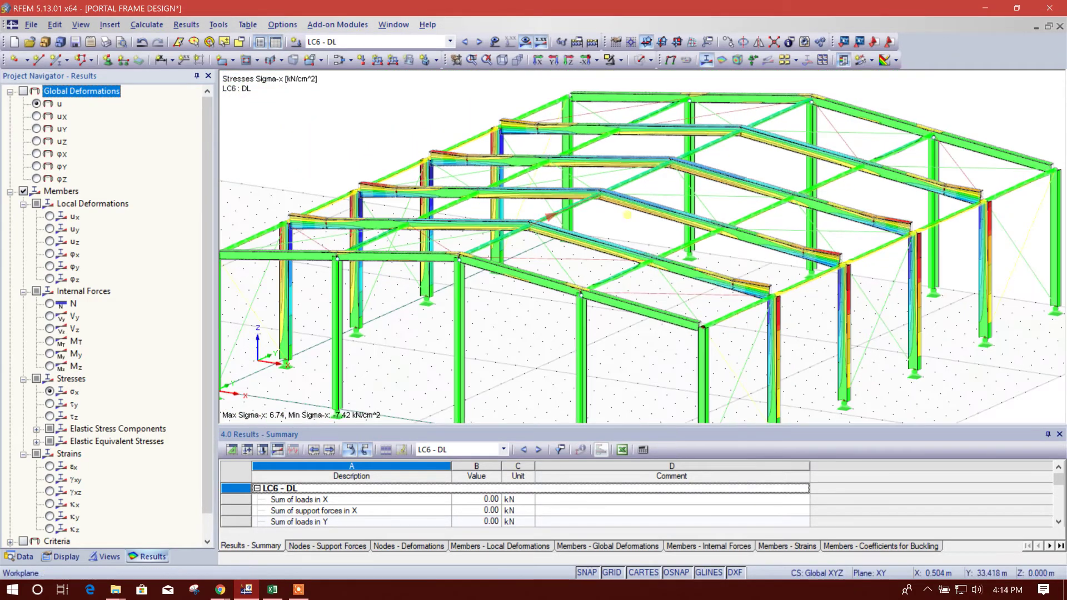
middle_drag(572, 218, 534, 245)
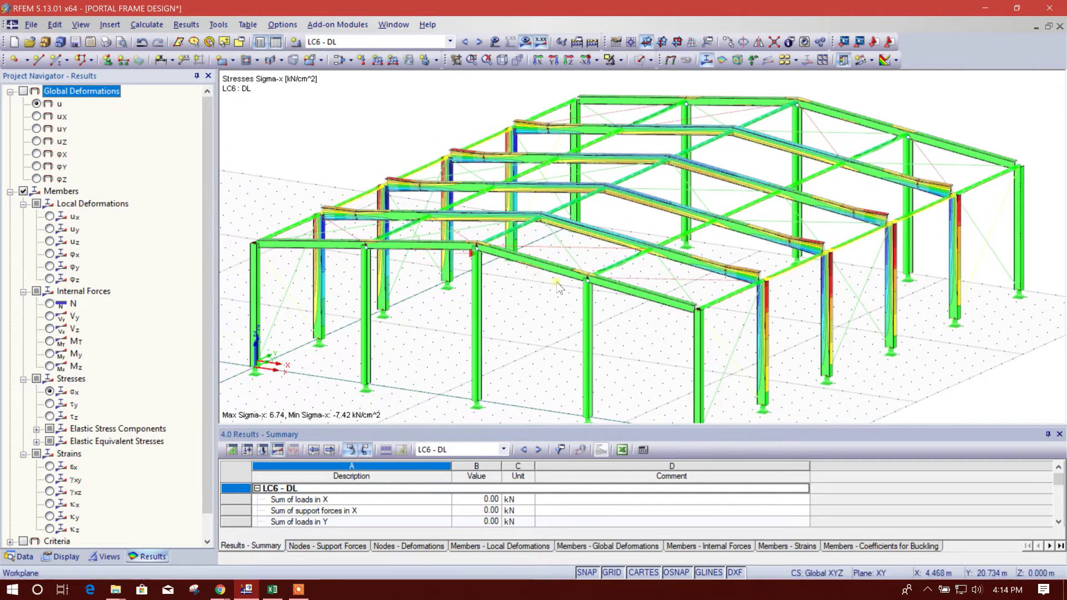
scroll(552, 311, up, 2)
scroll(550, 313, down, 1)
scroll(533, 310, down, 1)
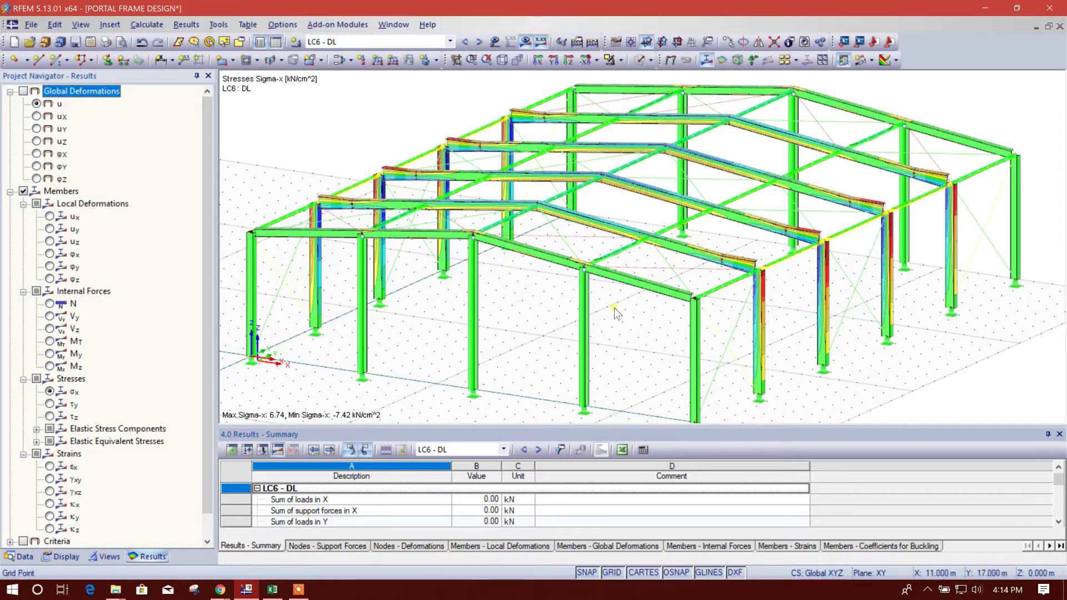
mouse_move(614, 312)
middle_down()
mouse_move(682, 311)
mouse_move(625, 348)
mouse_move(619, 336)
mouse_move(613, 344)
middle_up()
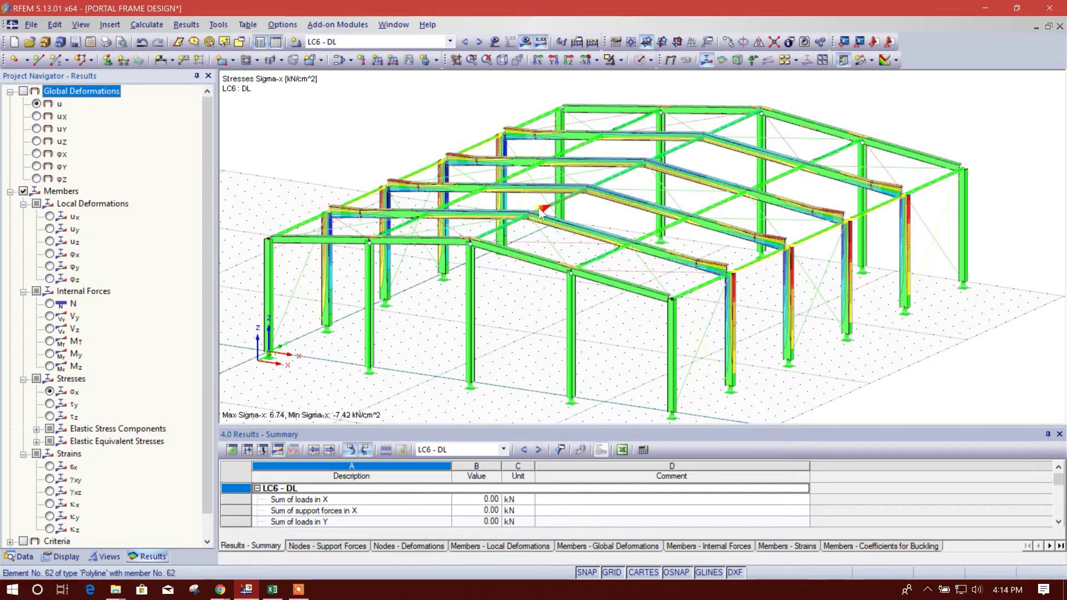
middle_drag(644, 280, 657, 298)
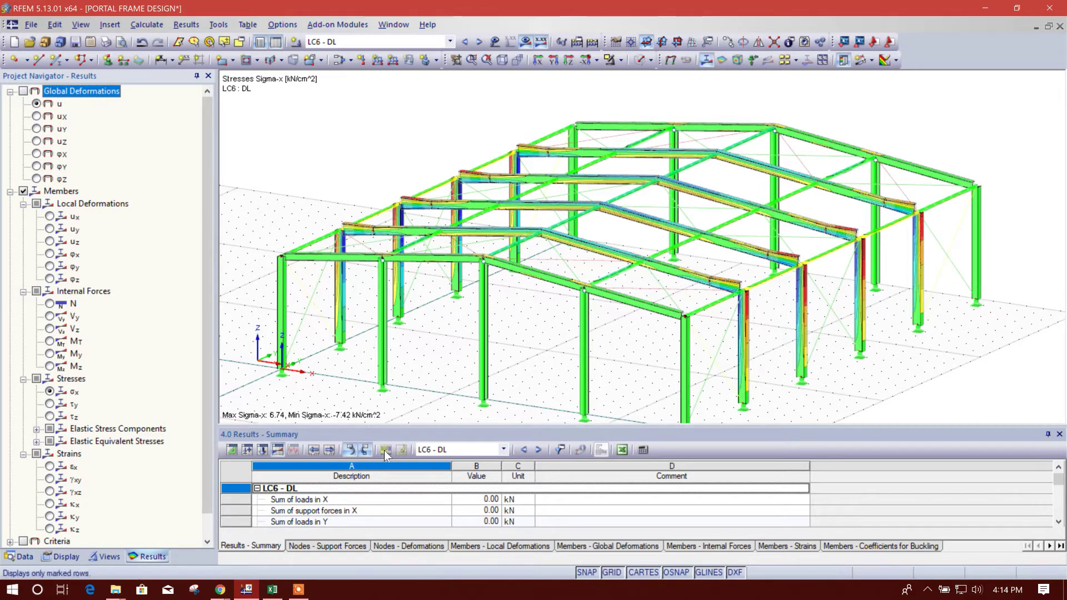
click(274, 590)
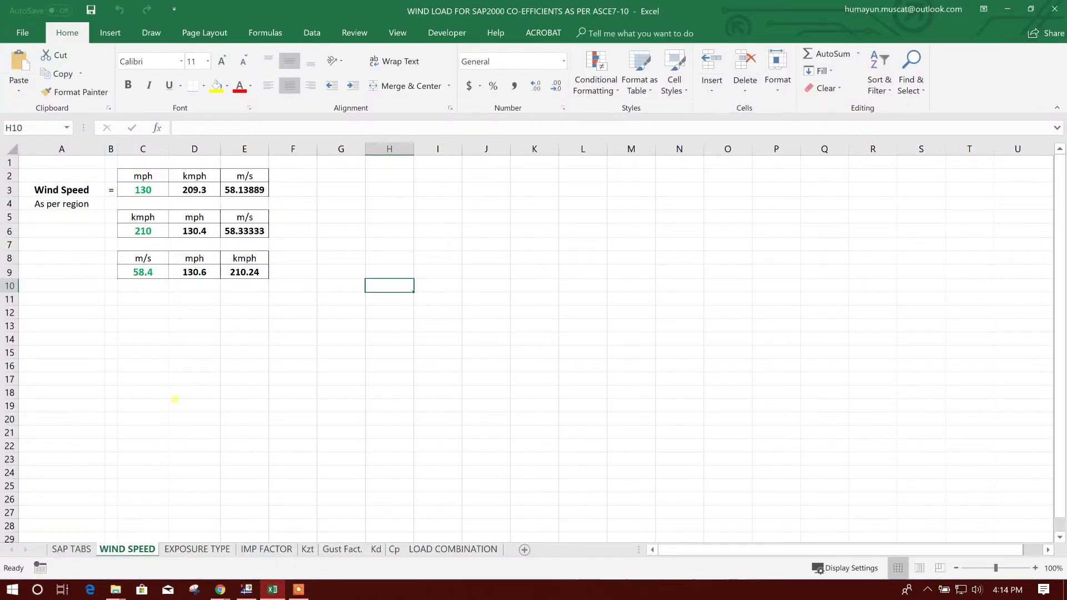
- On the EXPOSURE TYPE sheet, keep exposure category C in cell C2
click(197, 549)
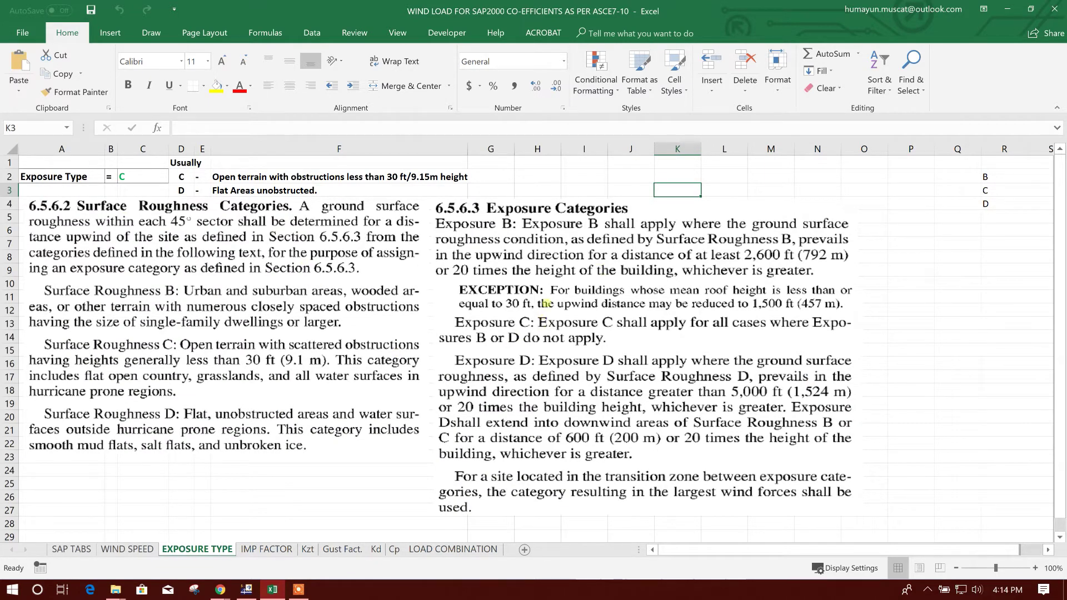
click(149, 177)
click(171, 177)
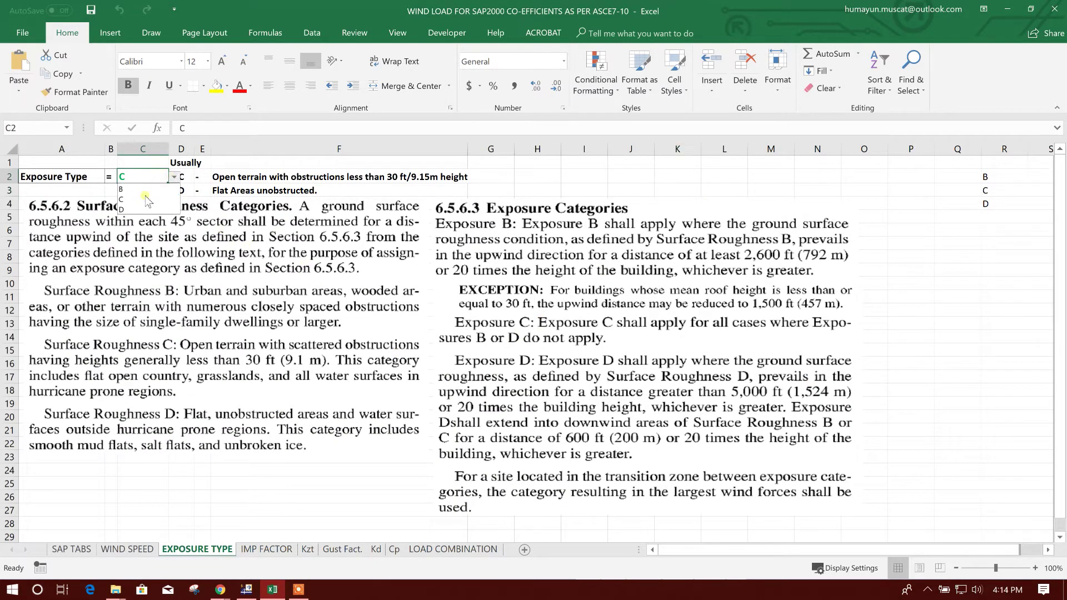
click(132, 197)
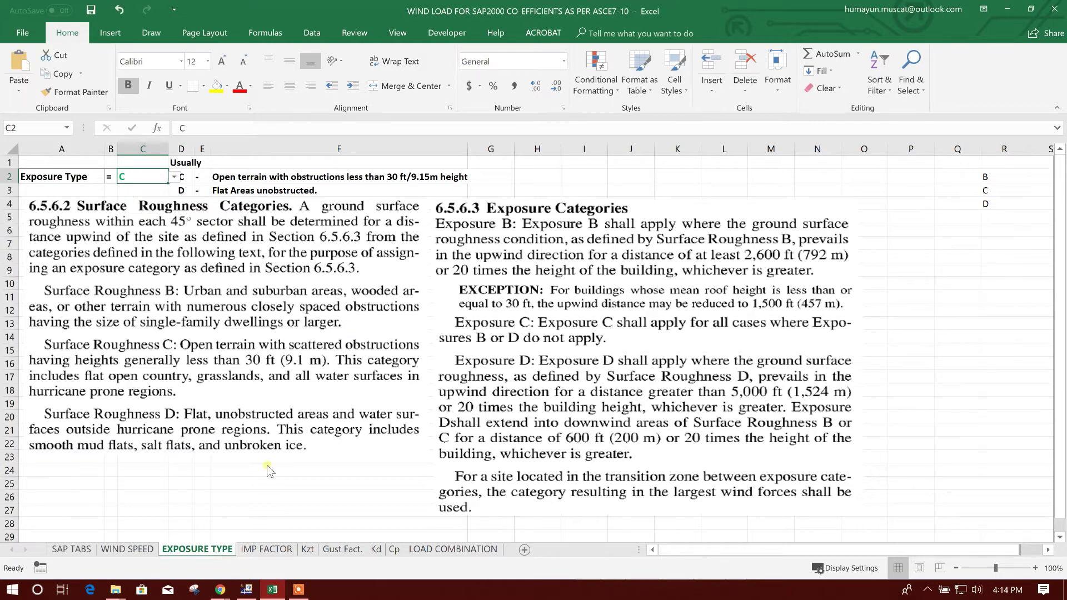
- Browse the IMP FACTOR, Kzt, Gust Fact. and Cp sheets, end on Kd, and return to RFEM
click(267, 548)
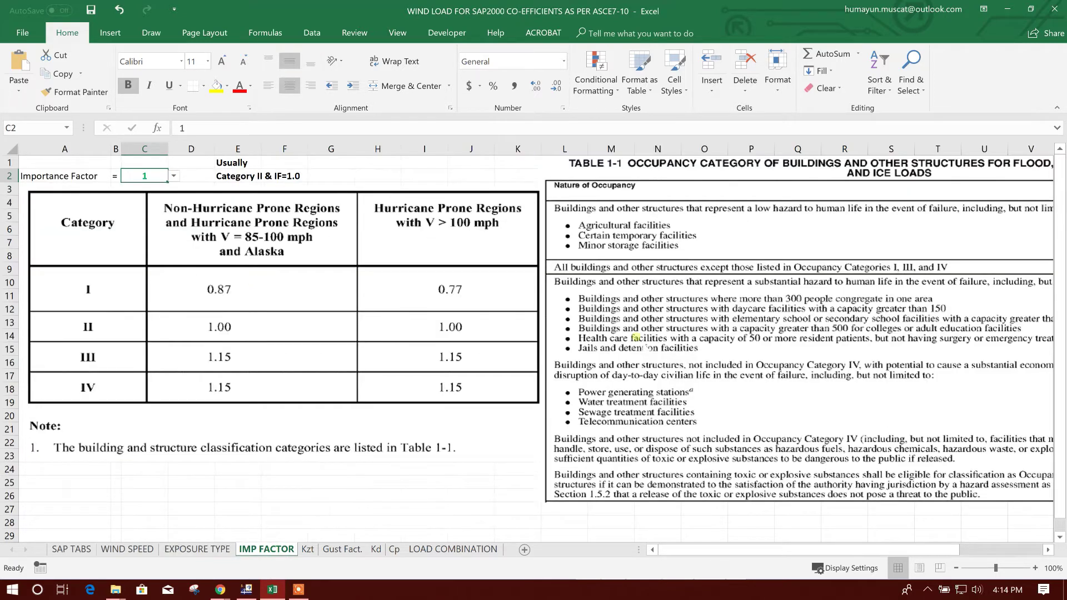
click(341, 549)
click(307, 549)
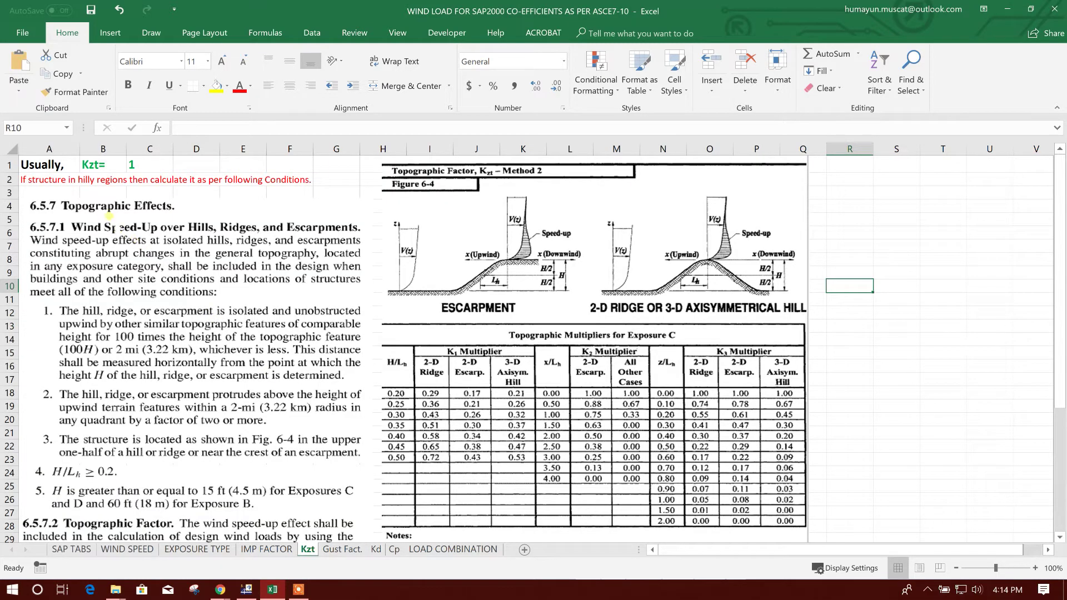
click(343, 549)
click(377, 549)
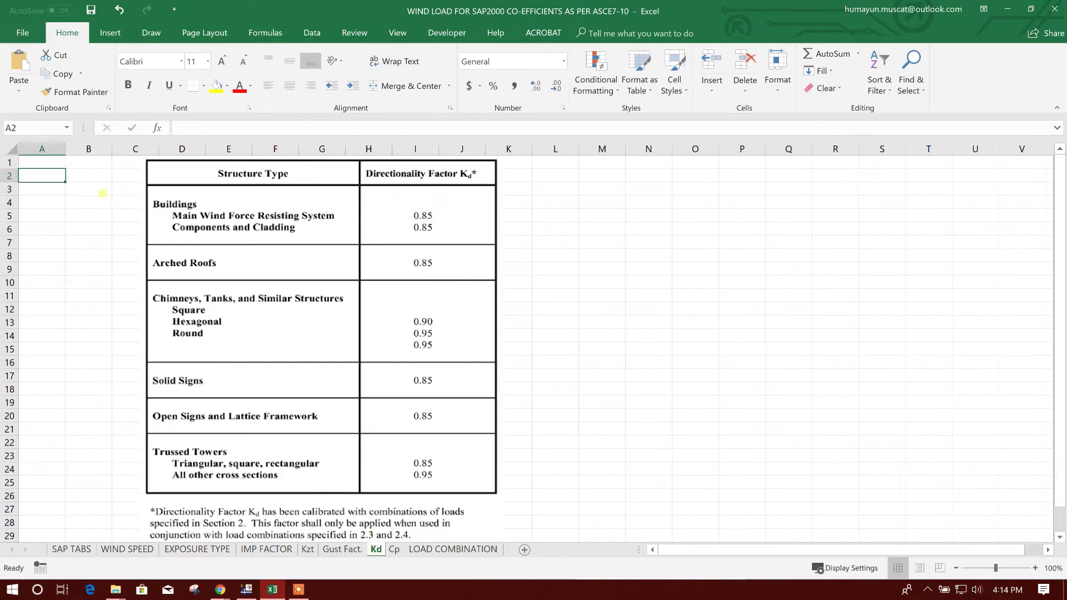
click(340, 548)
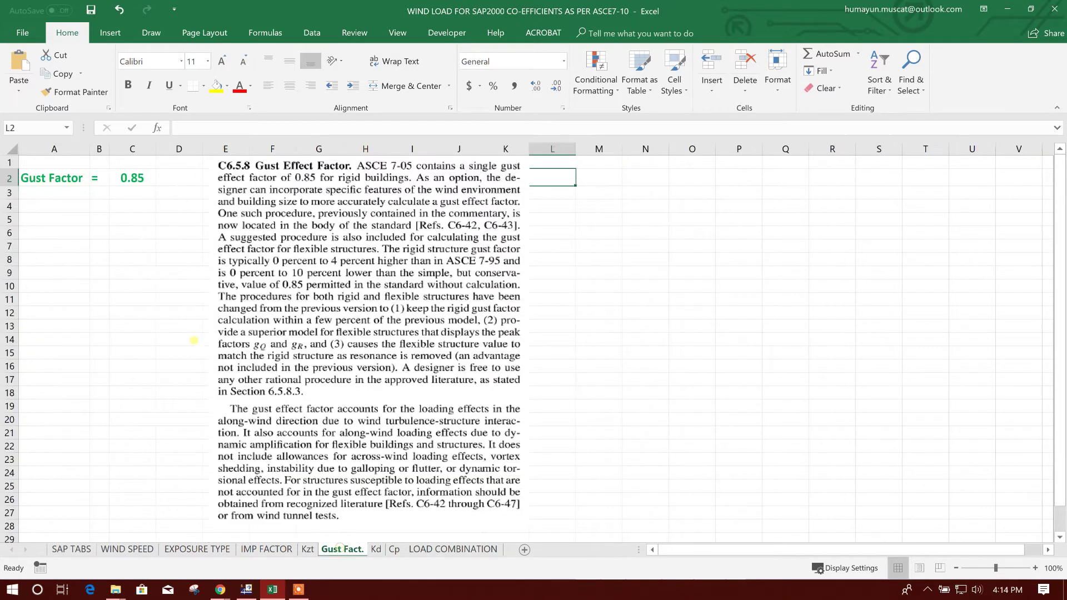
click(394, 548)
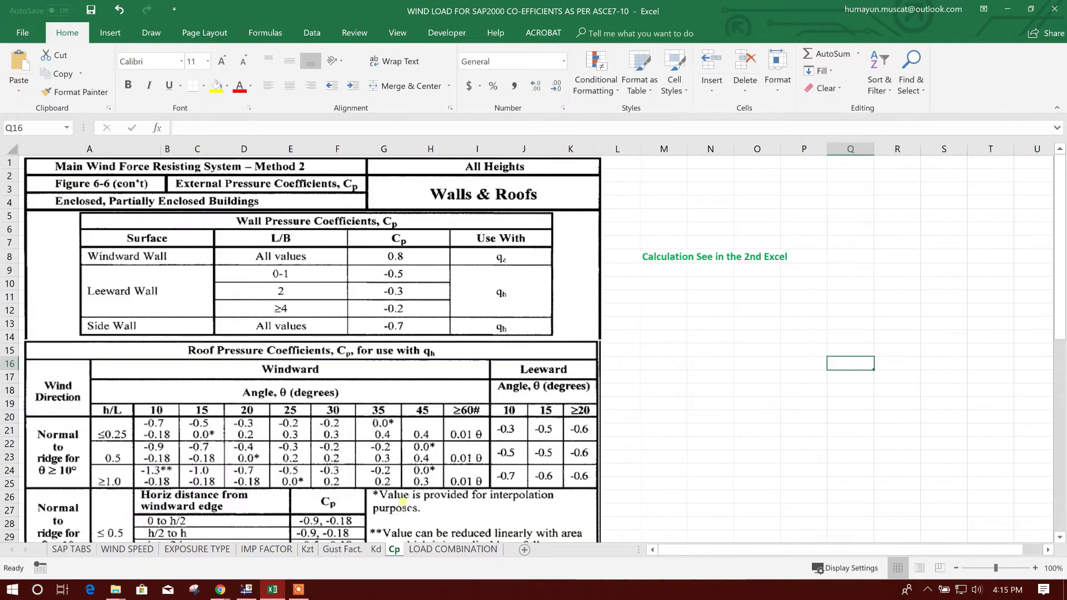
scroll(362, 282, down, 3)
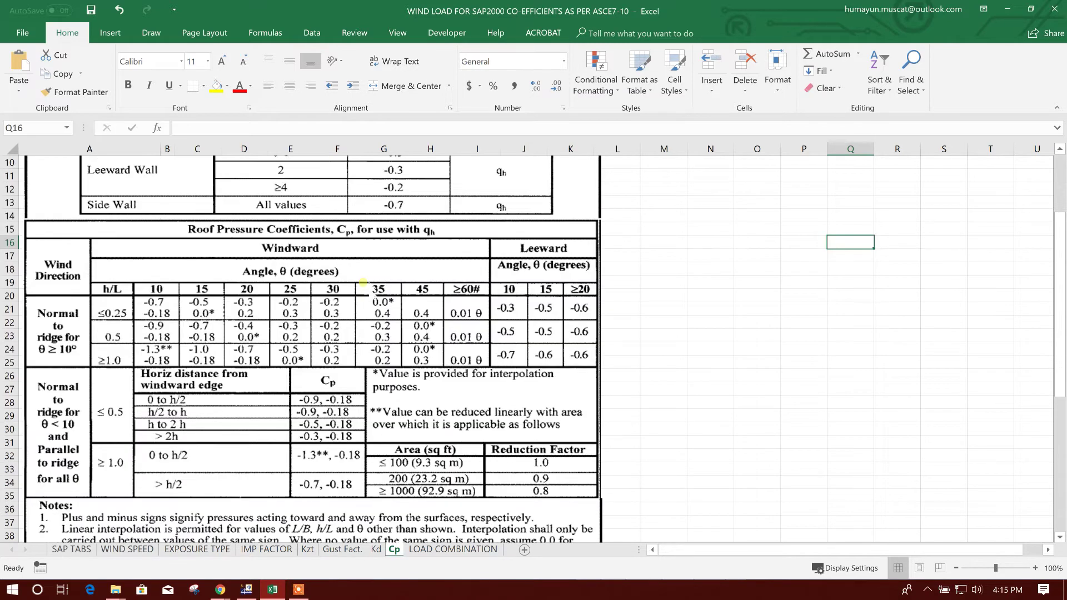
click(377, 549)
scroll(389, 326, up, 5)
scroll(391, 359, down, 4)
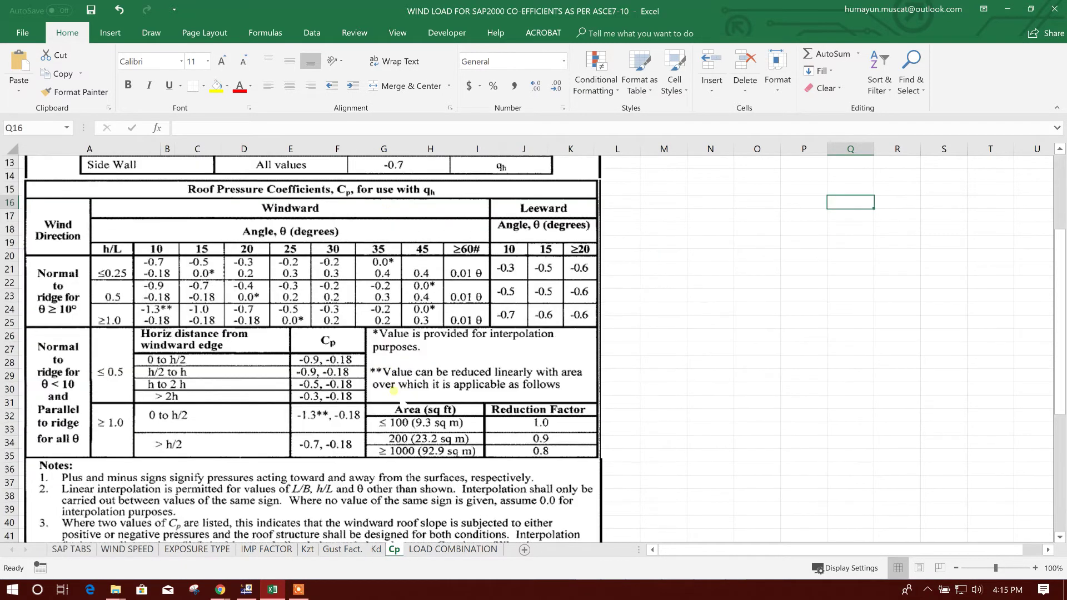
click(378, 549)
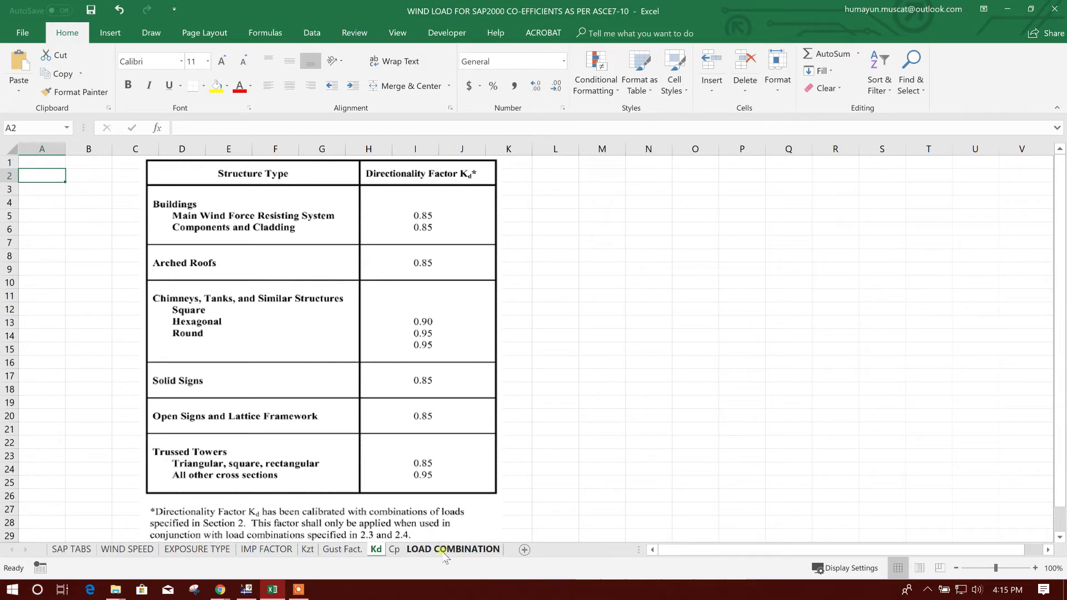
click(245, 590)
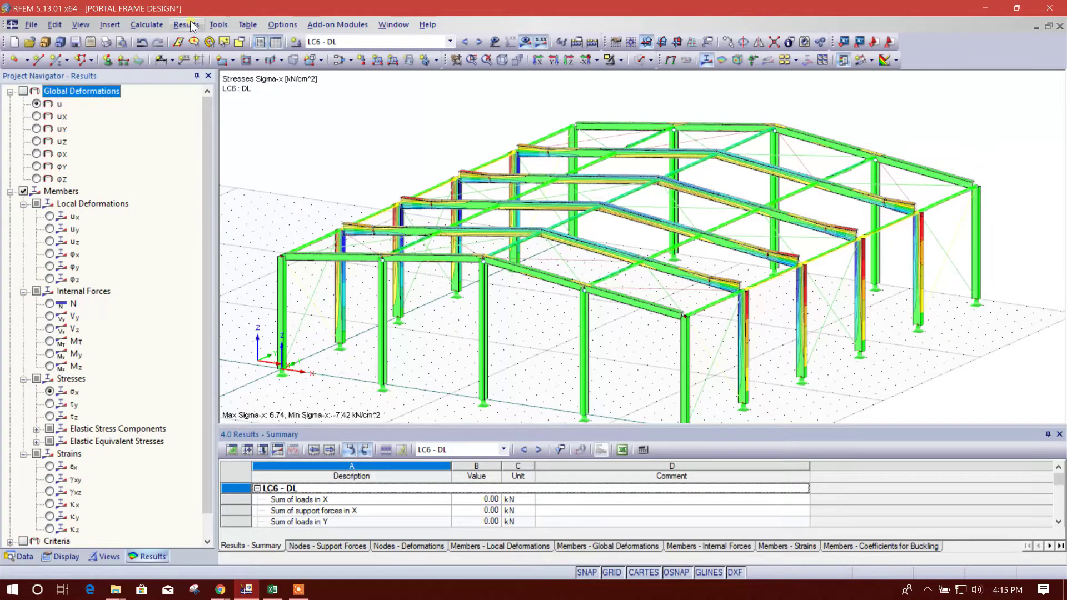
- Review the ASCE 7-16 wind load generator for vertical walls with roof, then close it
click(217, 24)
mouse_move(255, 333)
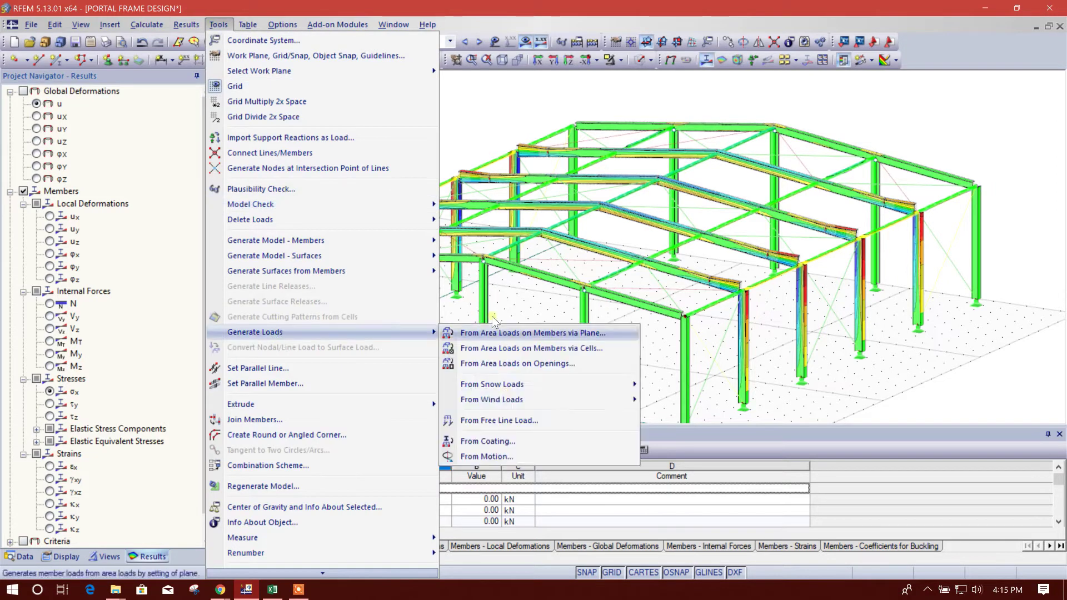
mouse_move(491, 400)
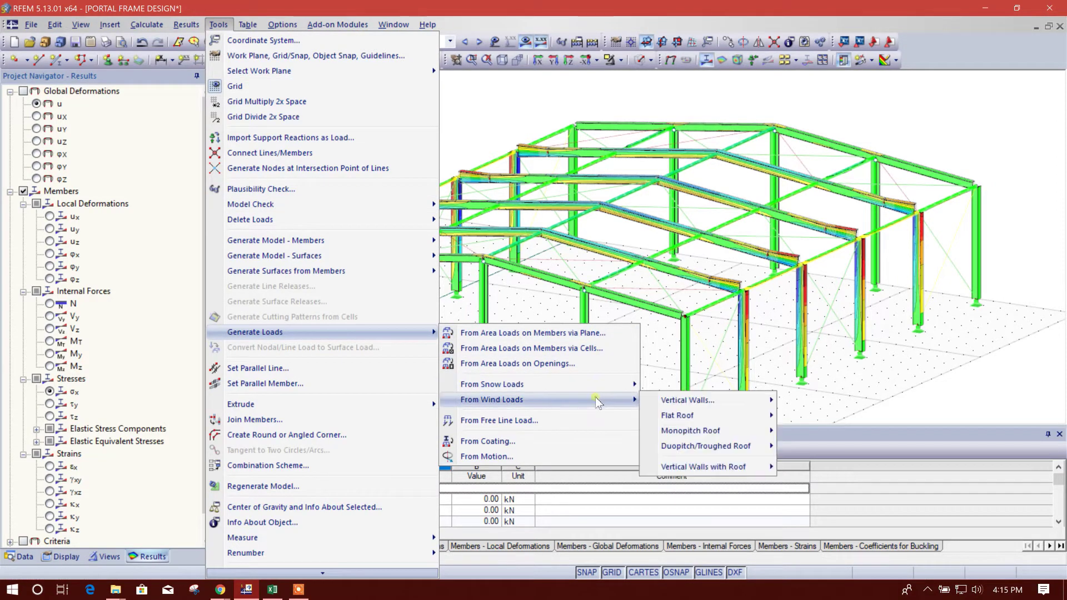
click(867, 514)
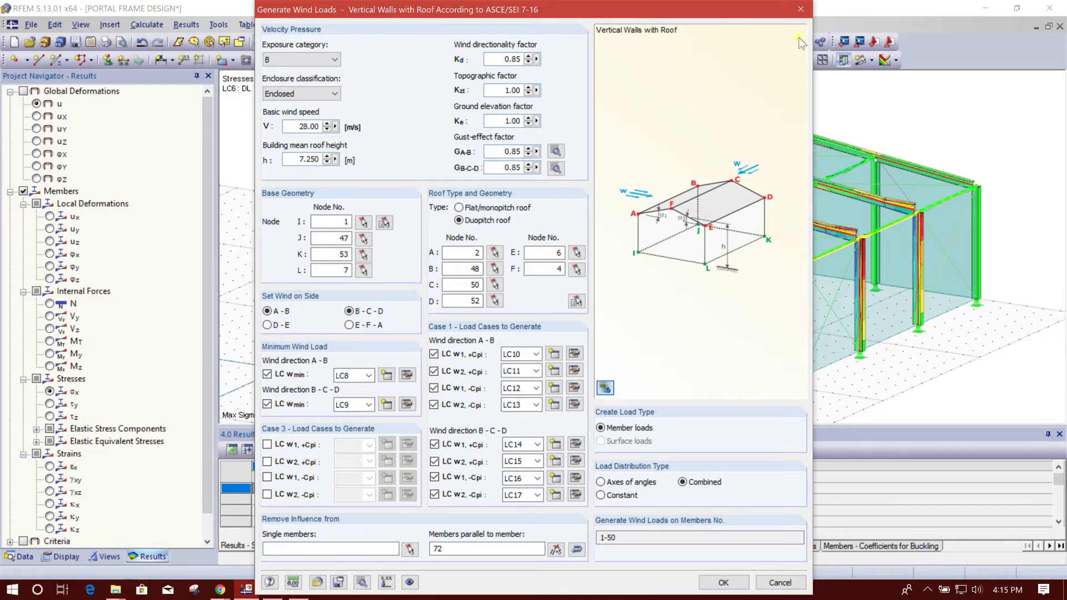
click(800, 10)
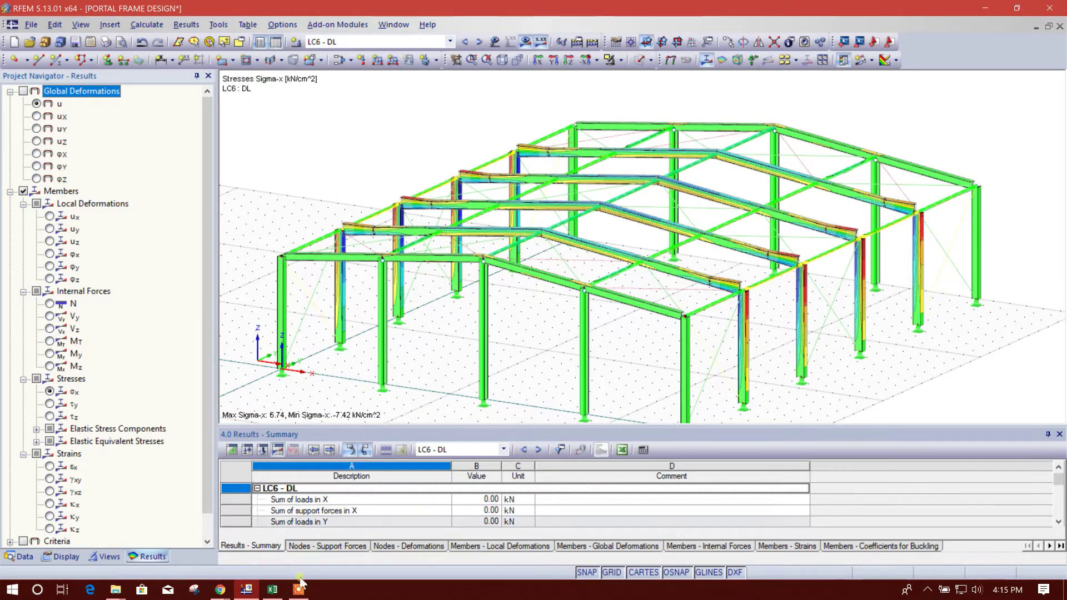
- Hide the stress results and show the frame as solid members with its loads
click(272, 589)
click(1007, 9)
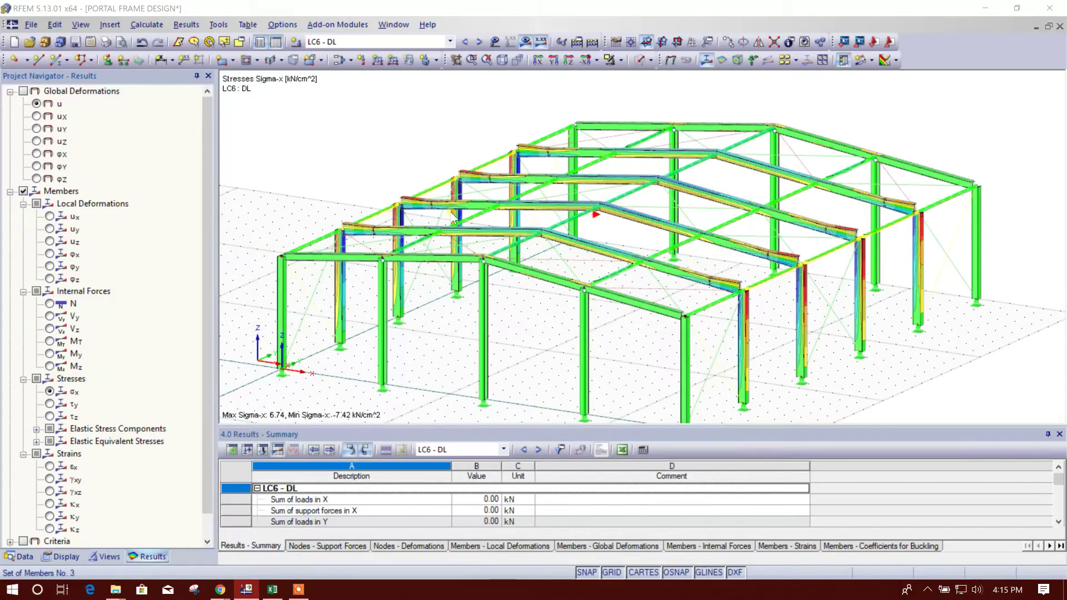
scroll(554, 217, down, 1)
scroll(554, 217, down, 1)
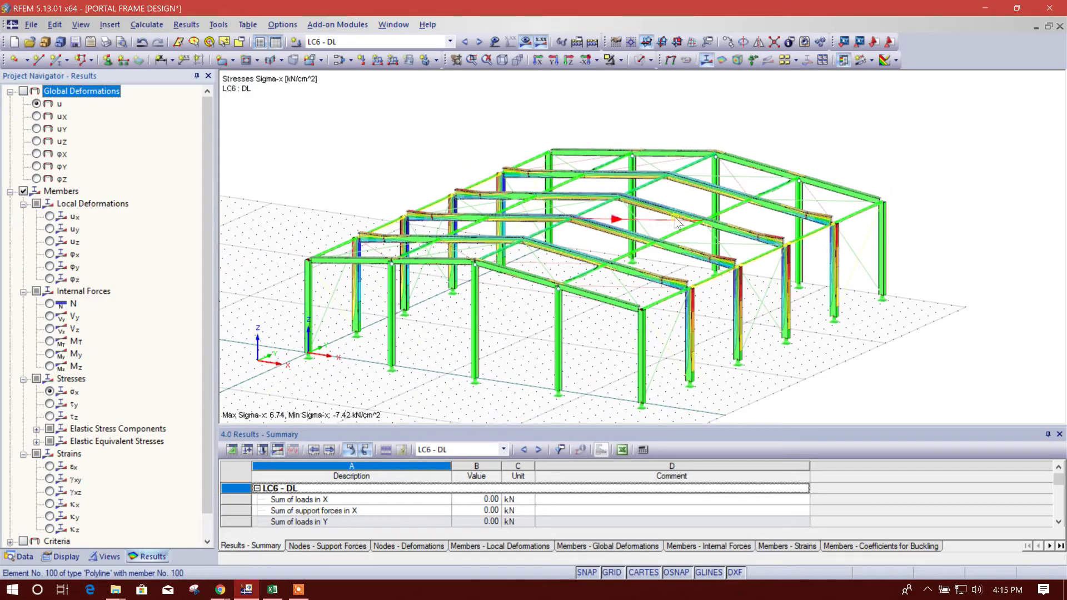
click(526, 42)
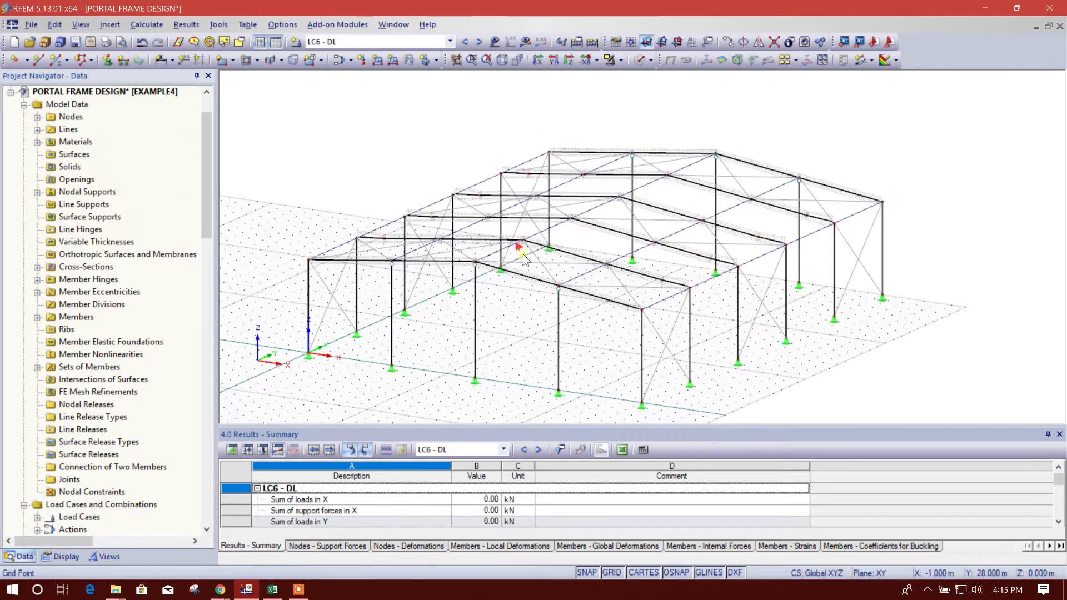
click(641, 61)
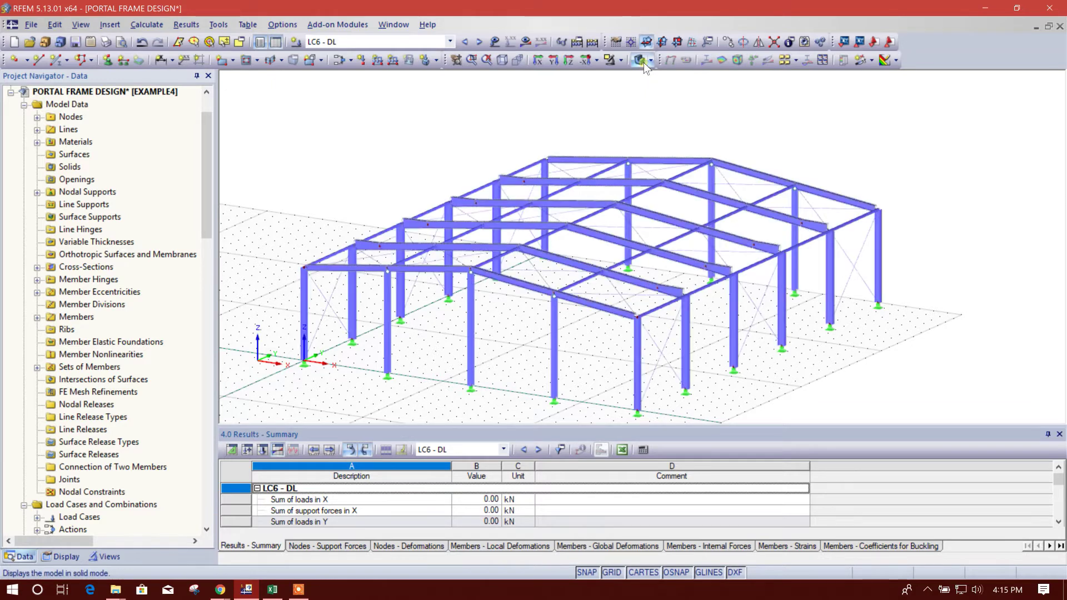
middle_drag(504, 350, 493, 323)
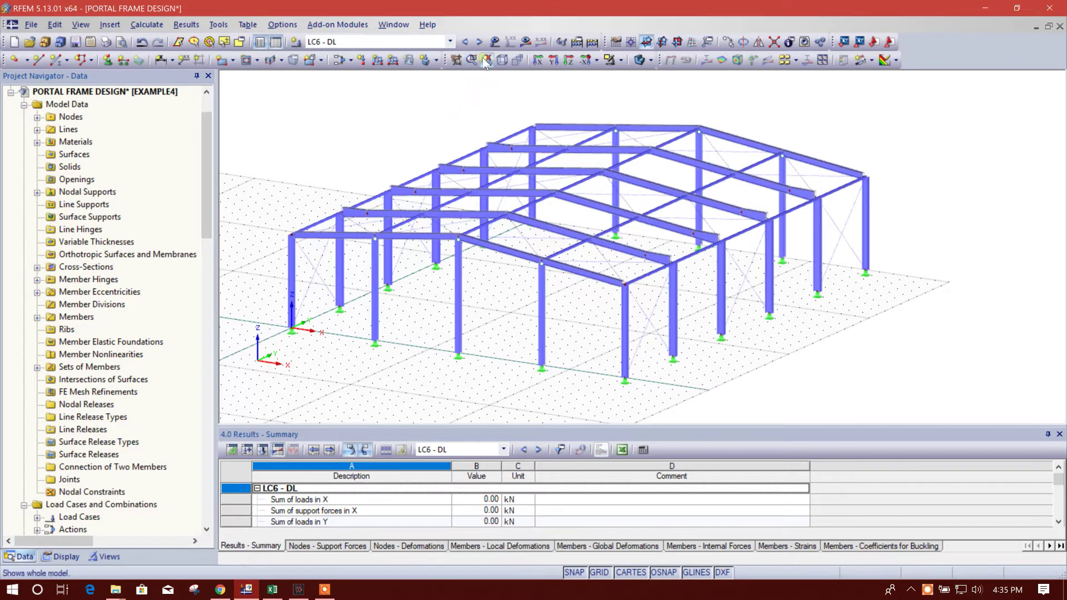
click(495, 41)
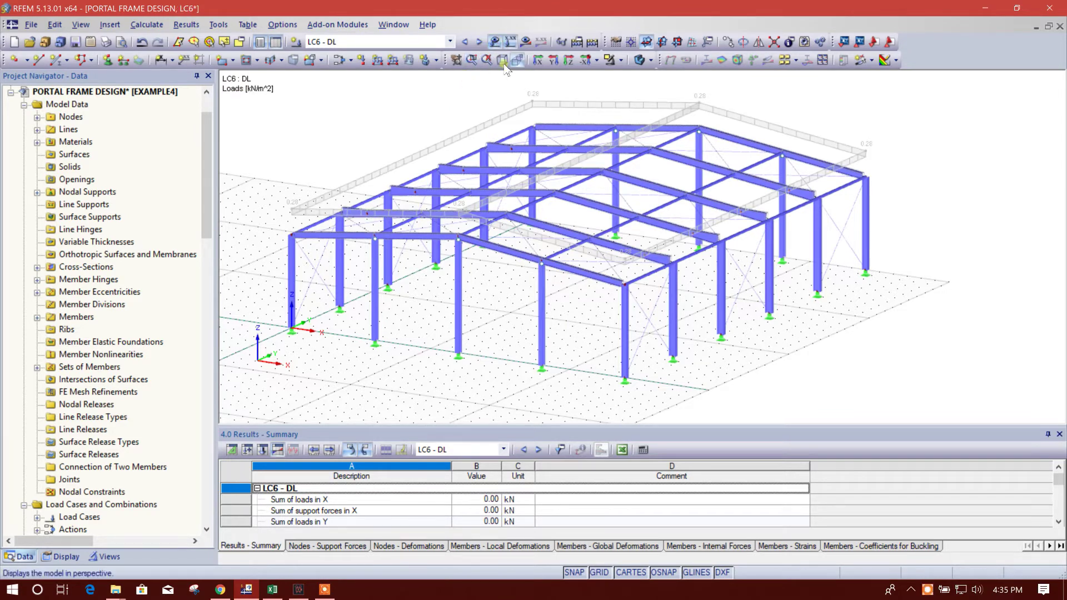
- Step forward through the load cases to wind case LC17 W10, rotating the view
click(481, 41)
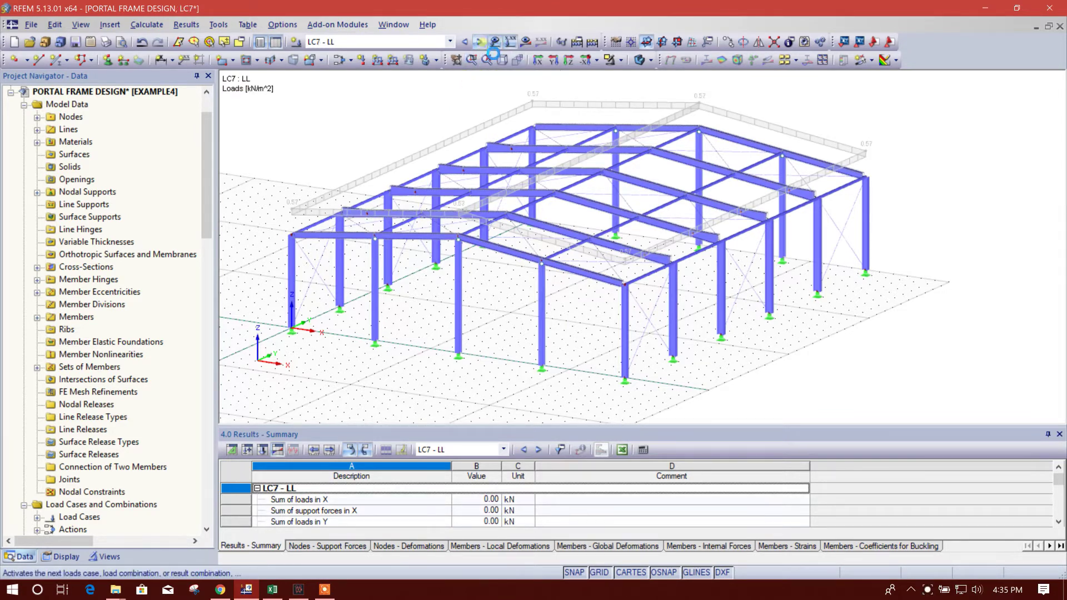
click(480, 41)
click(480, 41)
click(480, 41)
click(480, 41)
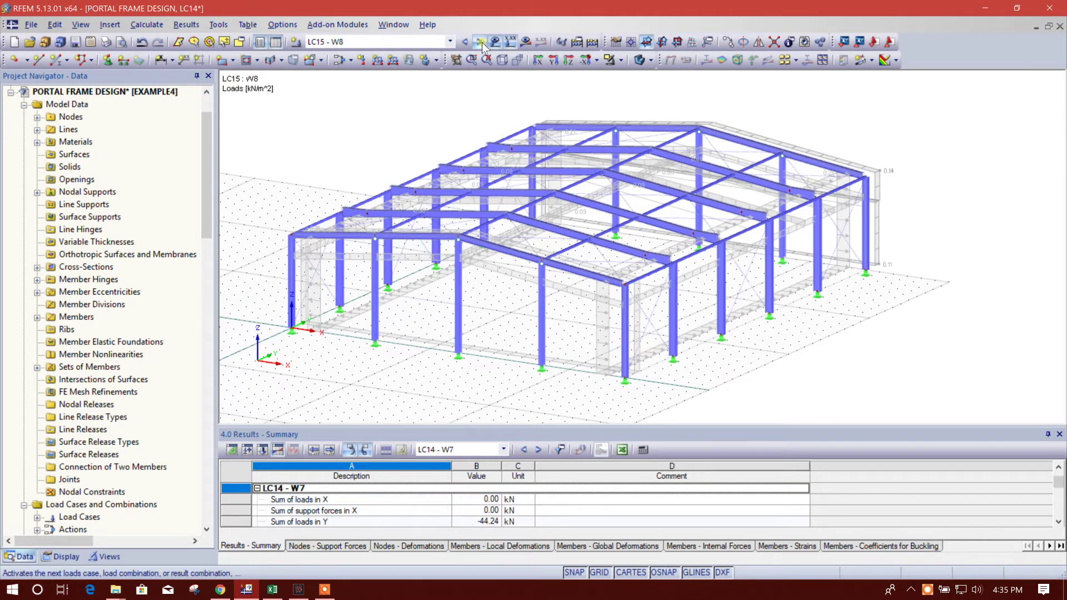
click(480, 41)
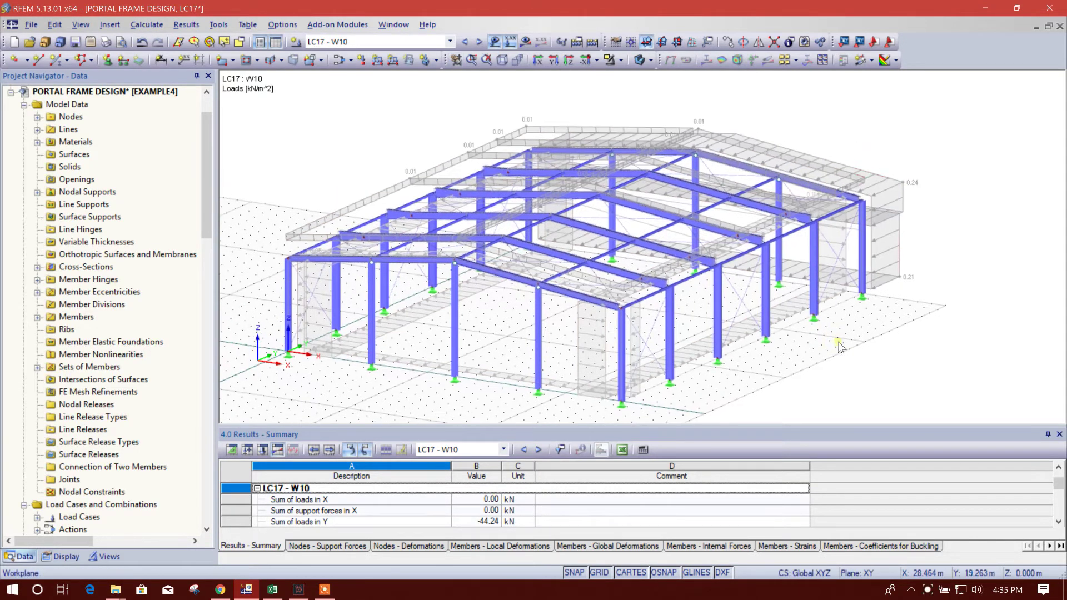
middle_drag(417, 114, 799, 332)
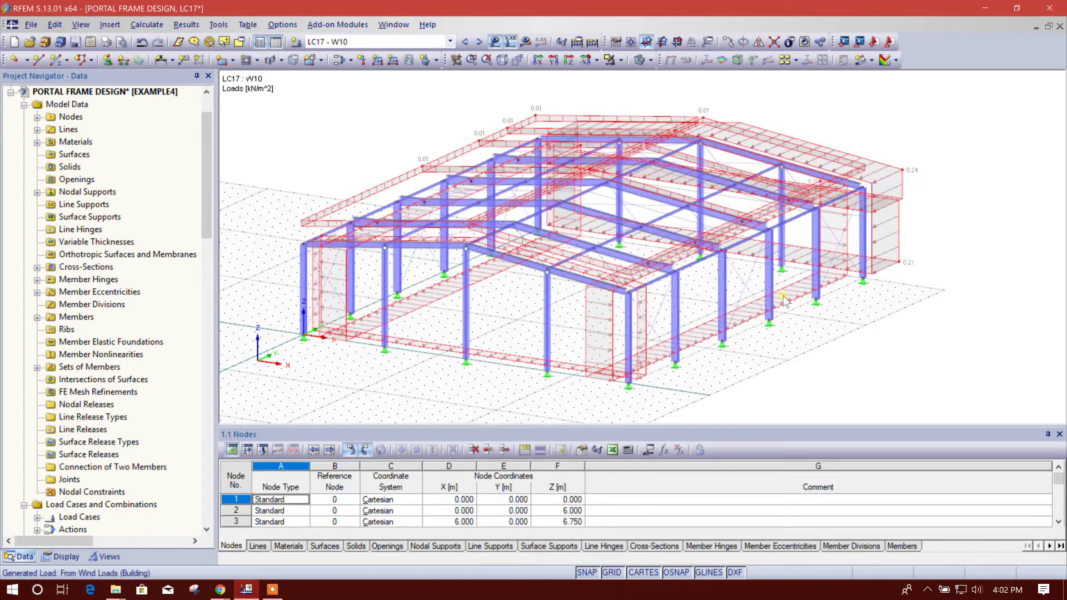
middle_drag(862, 310, 888, 298)
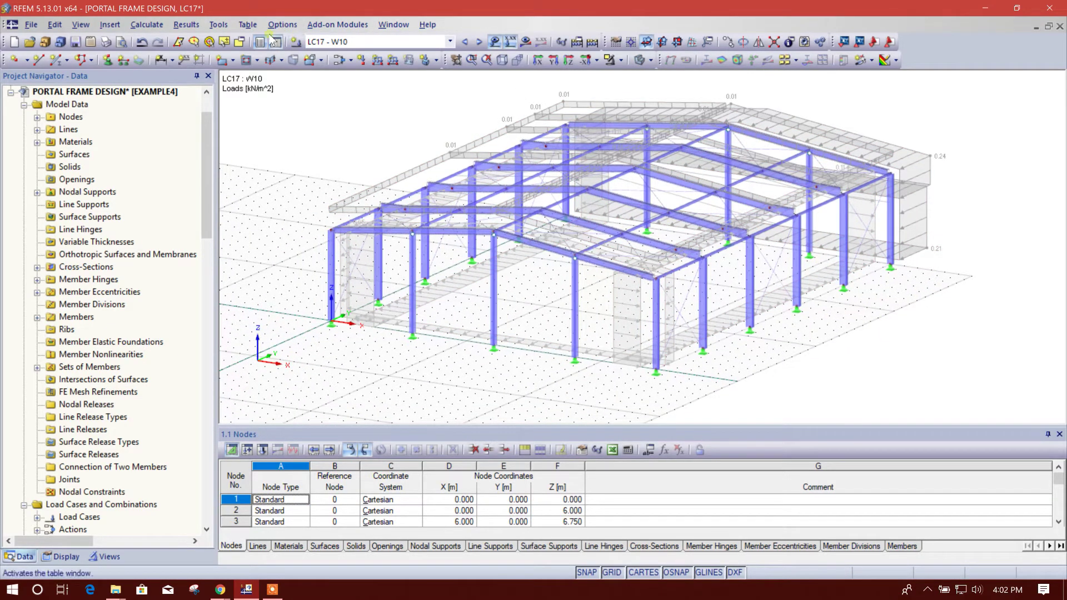
click(338, 24)
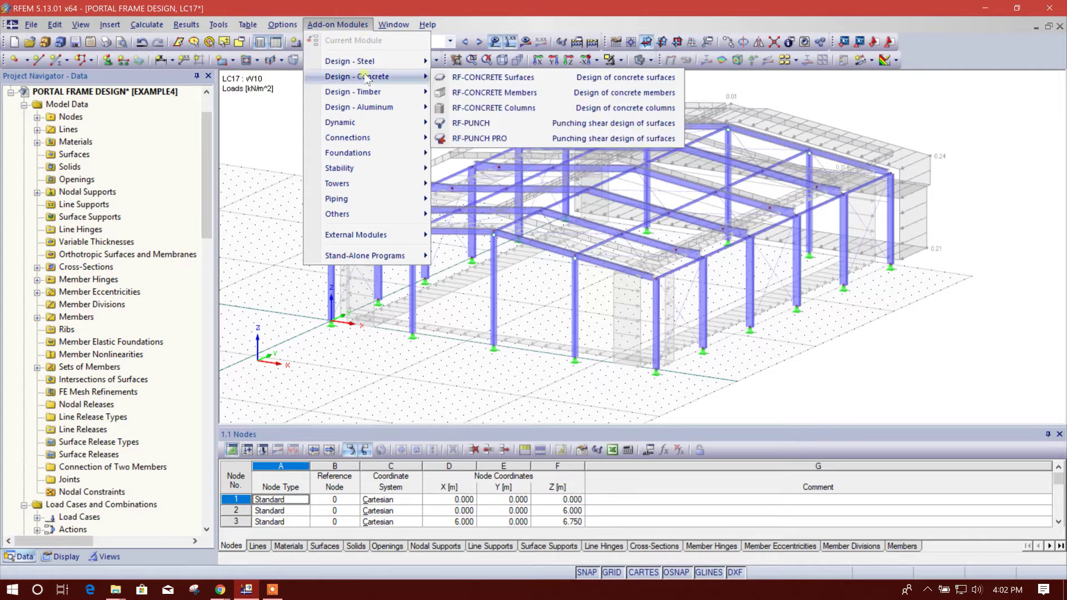
mouse_move(350, 61)
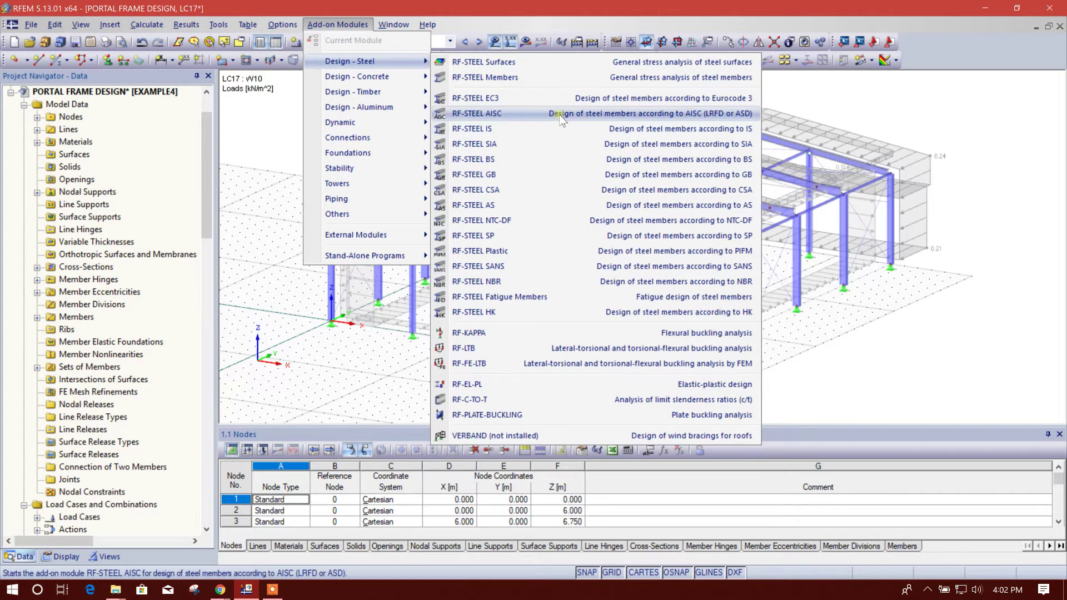
- Set up RF-STEEL AISC to design all members, keeping the LRFD 2005 standard
click(696, 113)
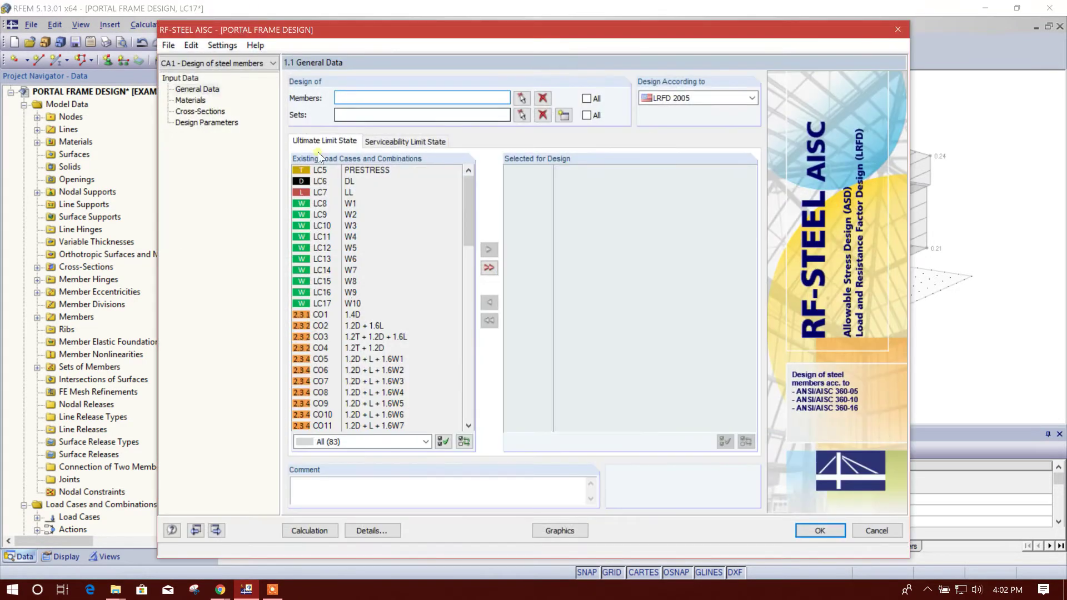
click(586, 99)
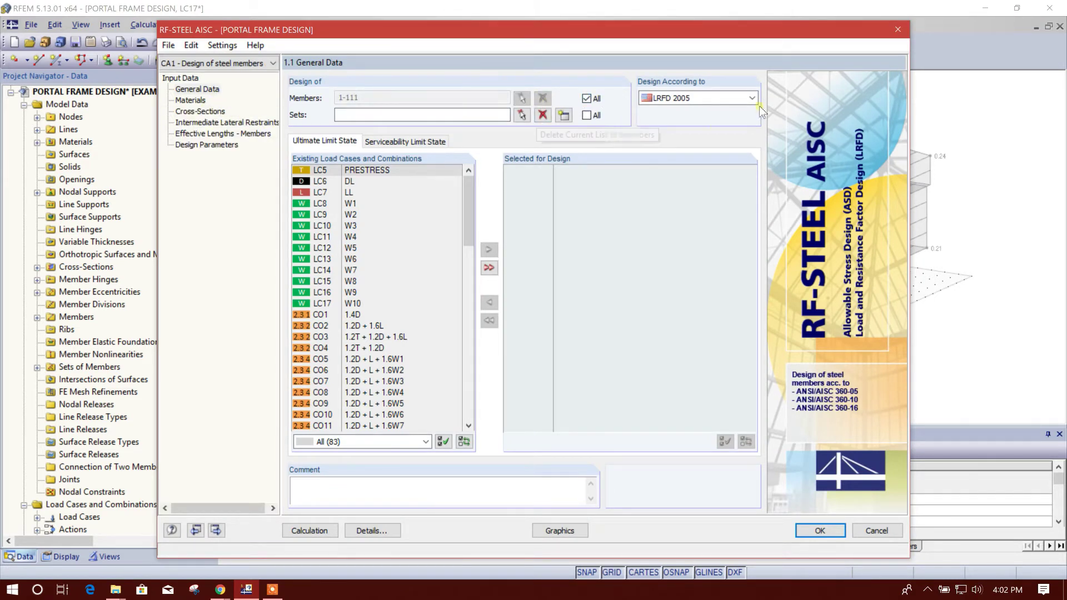
click(697, 98)
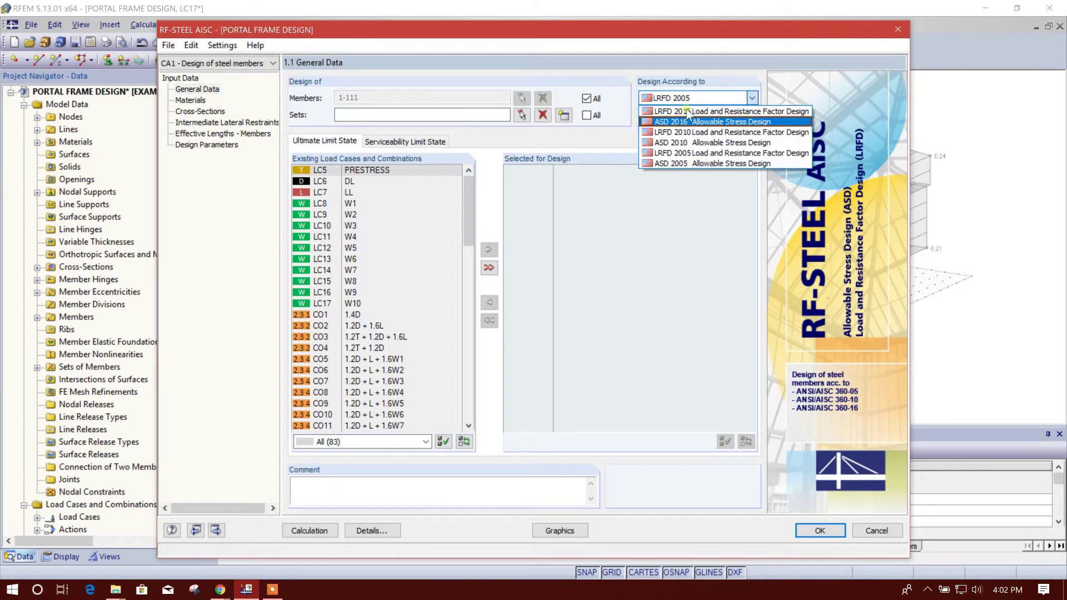
click(718, 156)
- Select combinations CO1 through CO24 and add them to the ultimate limit state design
click(371, 231)
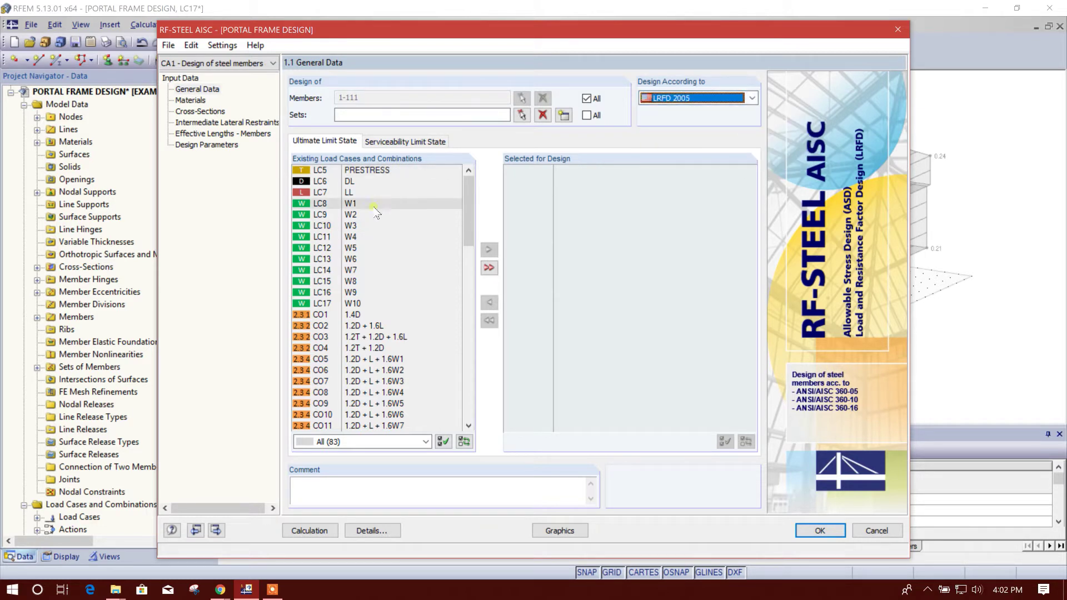
scroll(381, 208, down, 2)
click(382, 265)
click(369, 249)
scroll(368, 248, down, 2)
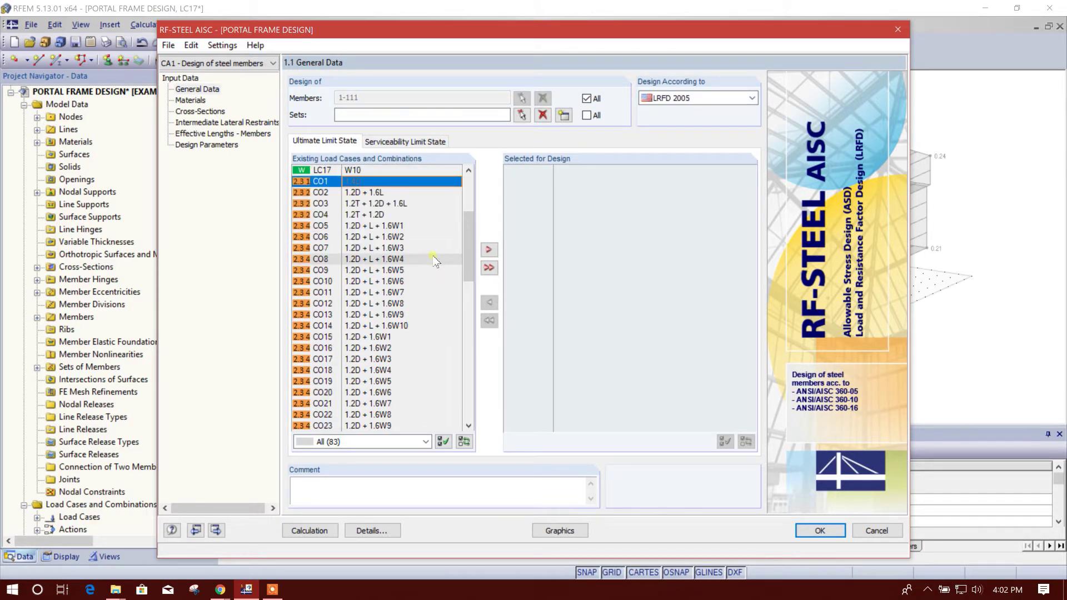
drag(469, 250, 468, 400)
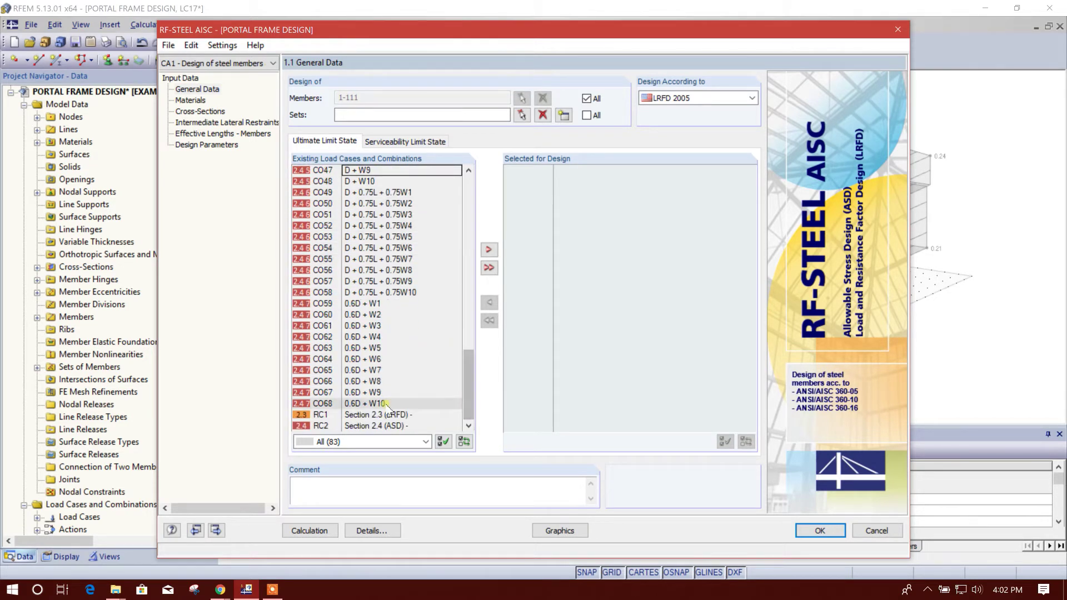
shift+click(386, 404)
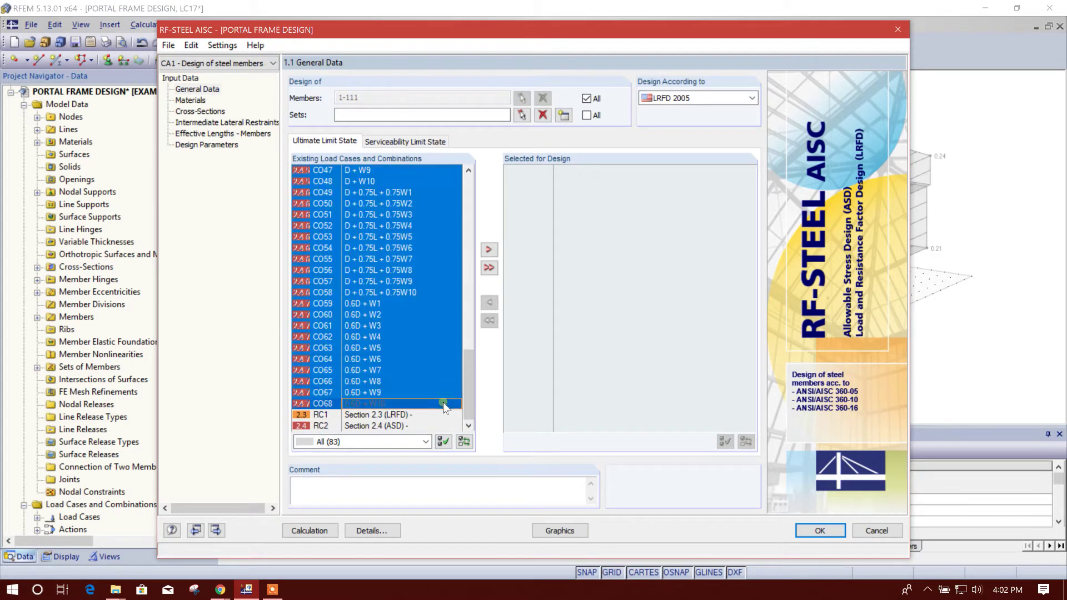
mouse_move(468, 387)
mouse_down()
mouse_move(468, 227)
mouse_move(468, 318)
mouse_up()
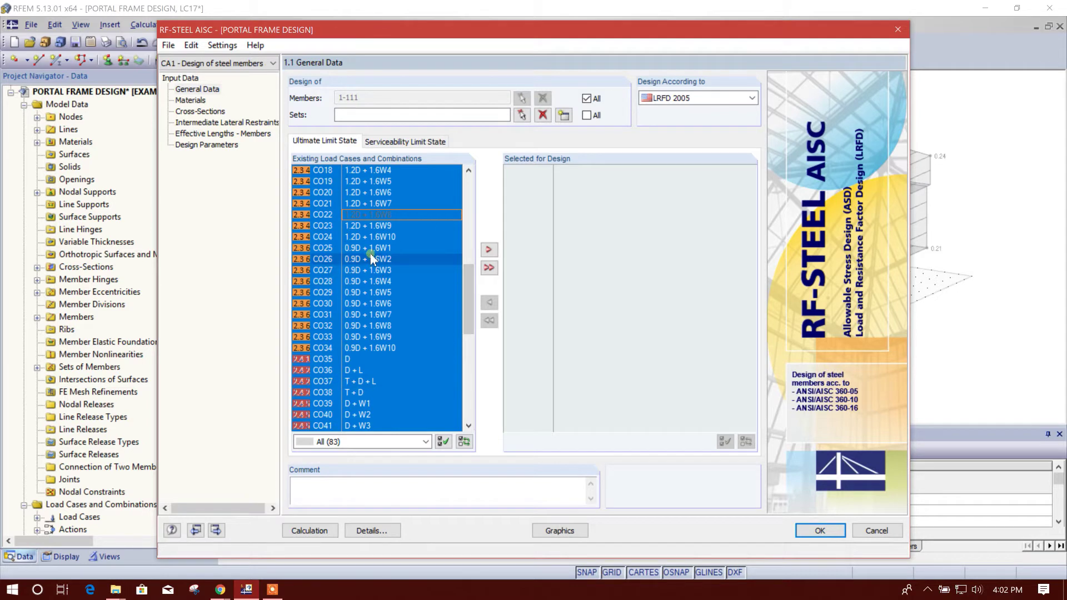
click(367, 250)
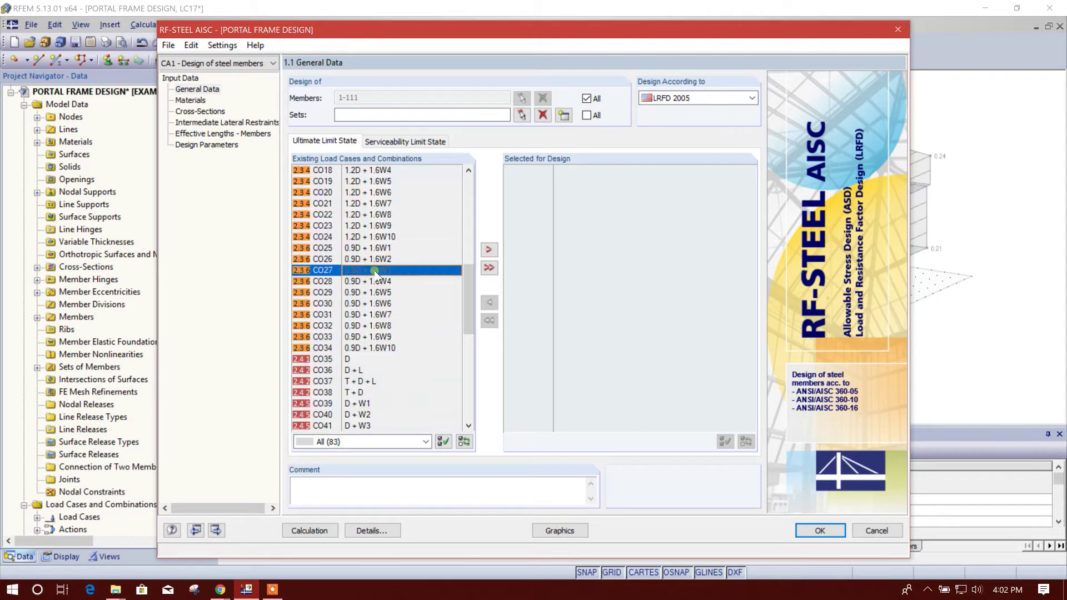
key(Up)
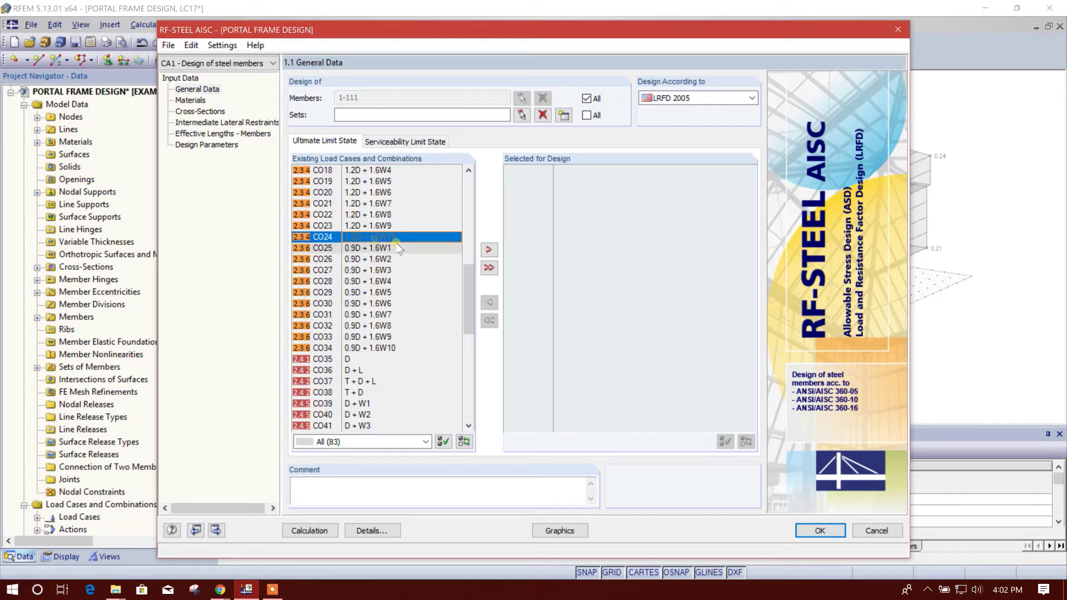
scroll(409, 280, up, 3)
scroll(409, 280, up, 5)
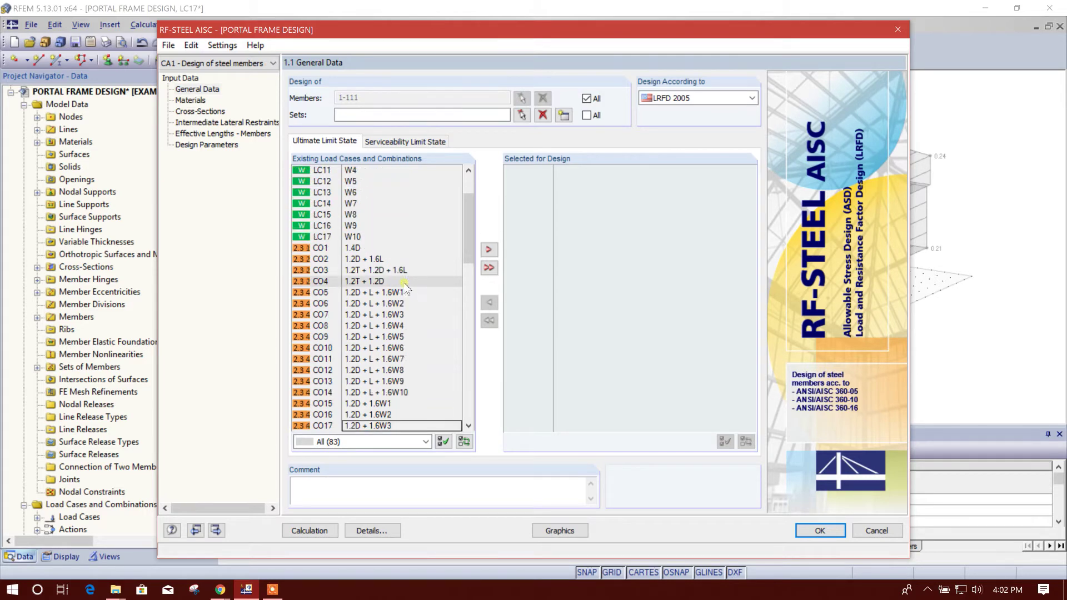
shift+click(375, 247)
scroll(408, 317, down, 3)
scroll(408, 350, down, 3)
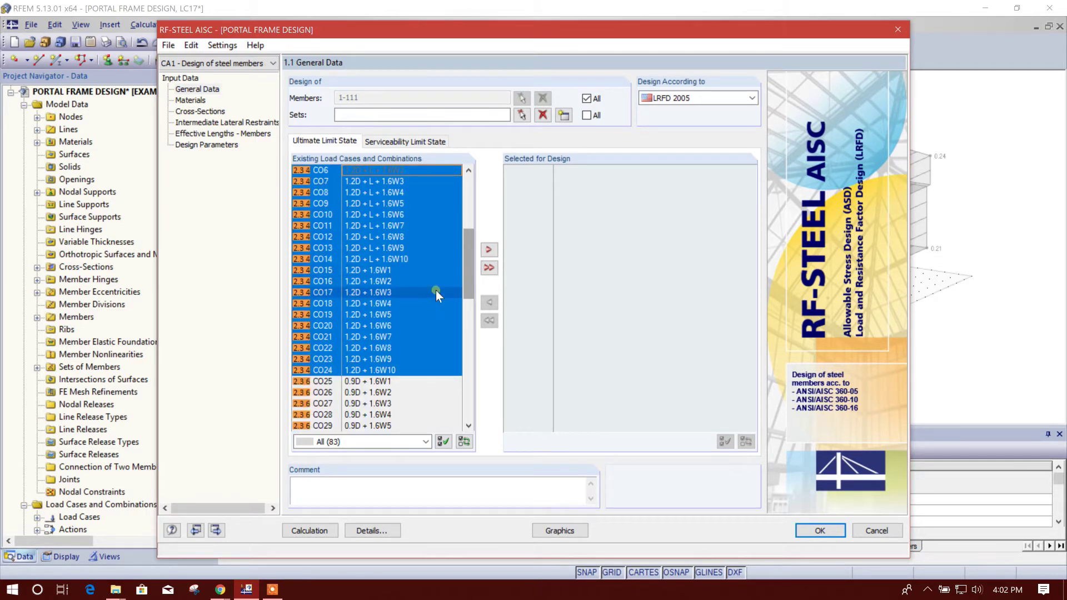
scroll(425, 367, down, 2)
scroll(434, 378, down, 3)
scroll(433, 378, down, 5)
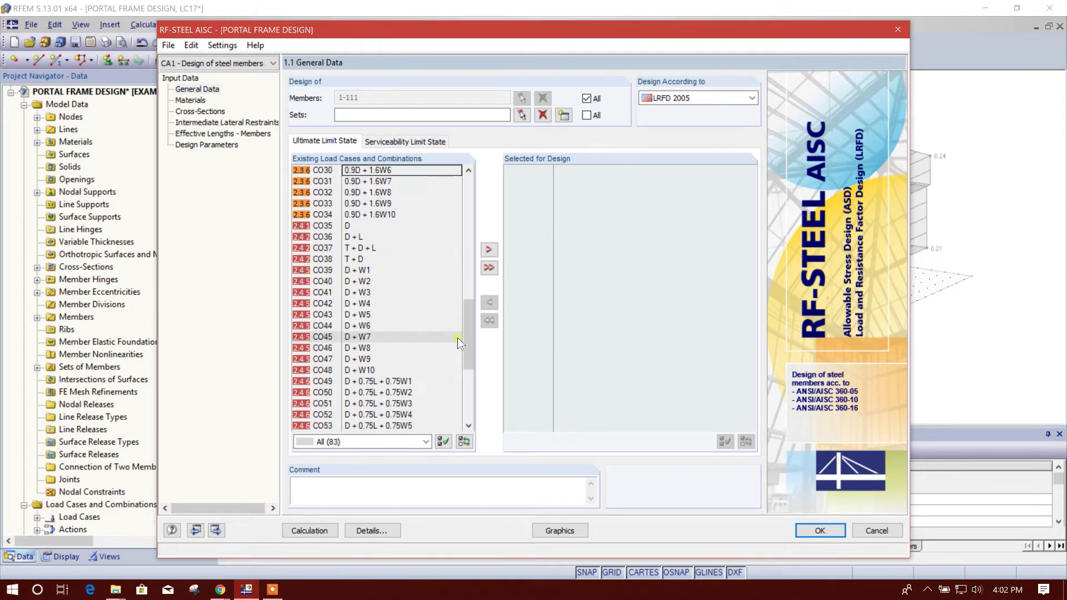
scroll(450, 376, down, 3)
scroll(463, 374, down, 2)
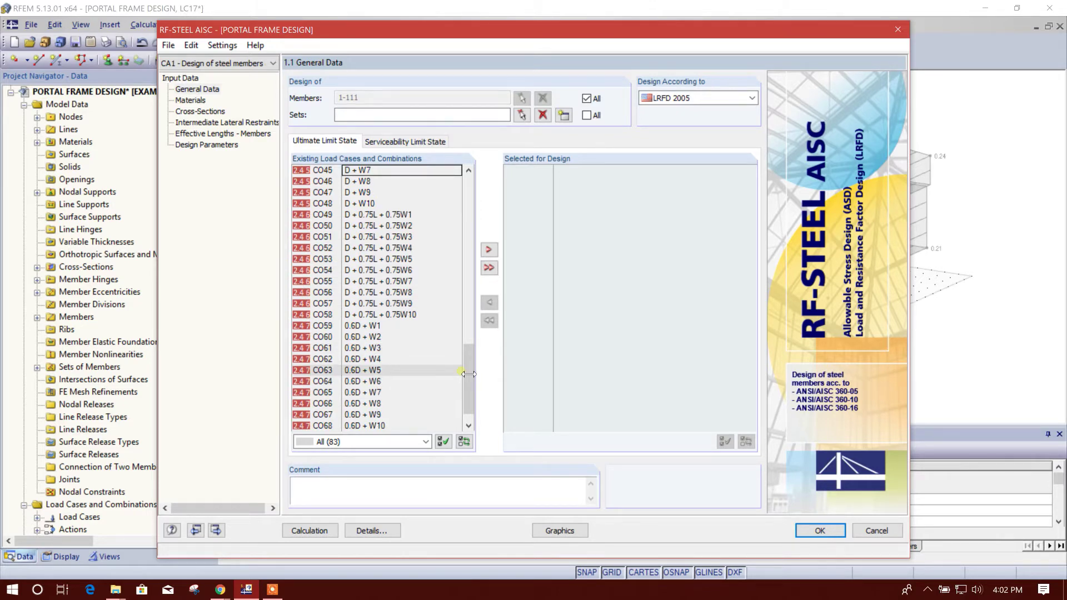
scroll(464, 373, up, 5)
scroll(464, 367, up, 5)
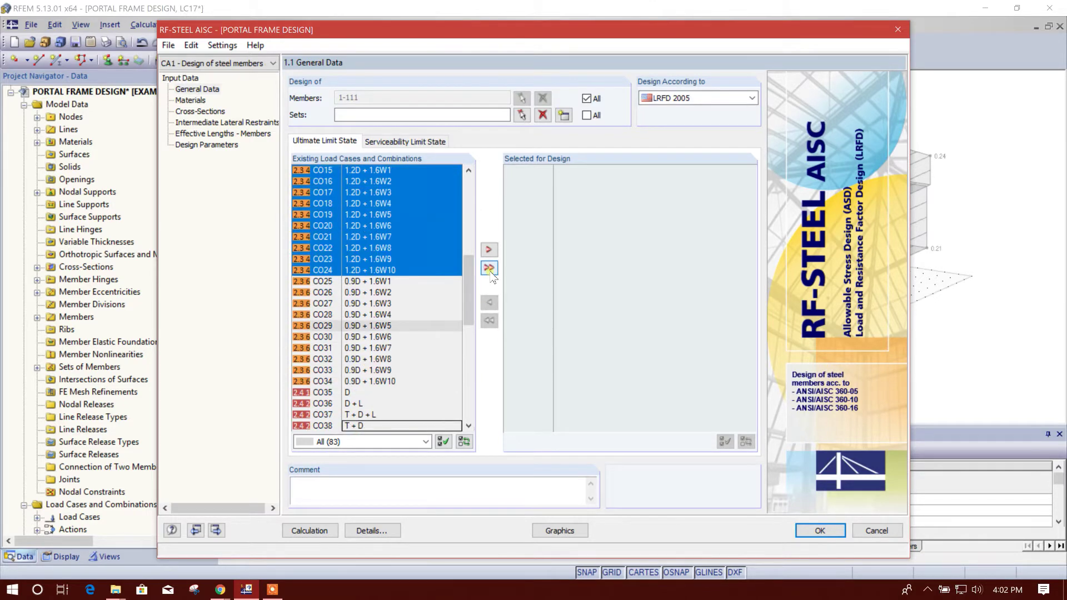
click(489, 250)
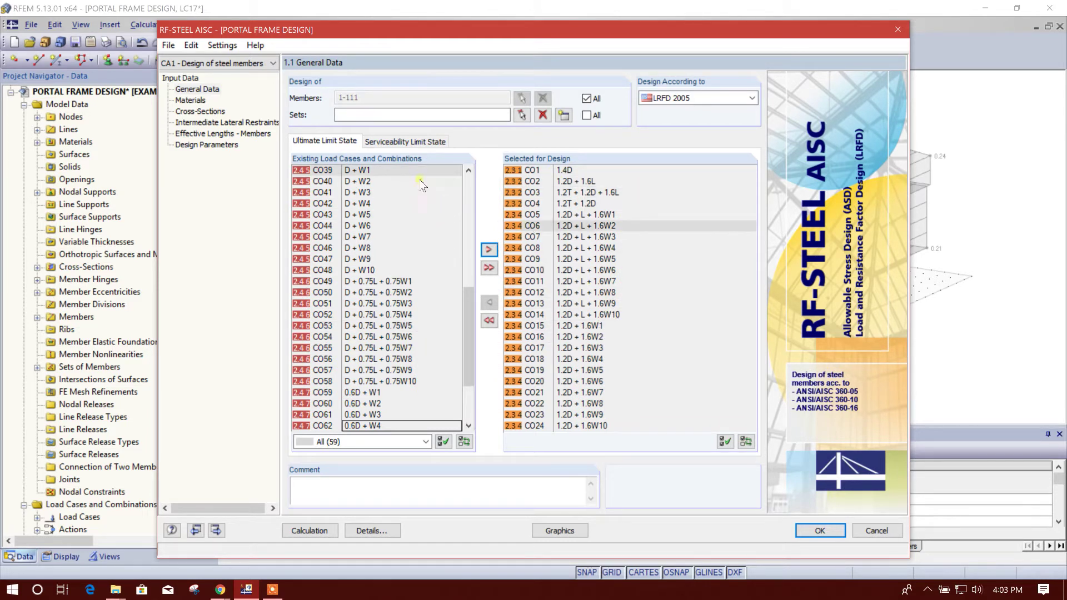
click(408, 142)
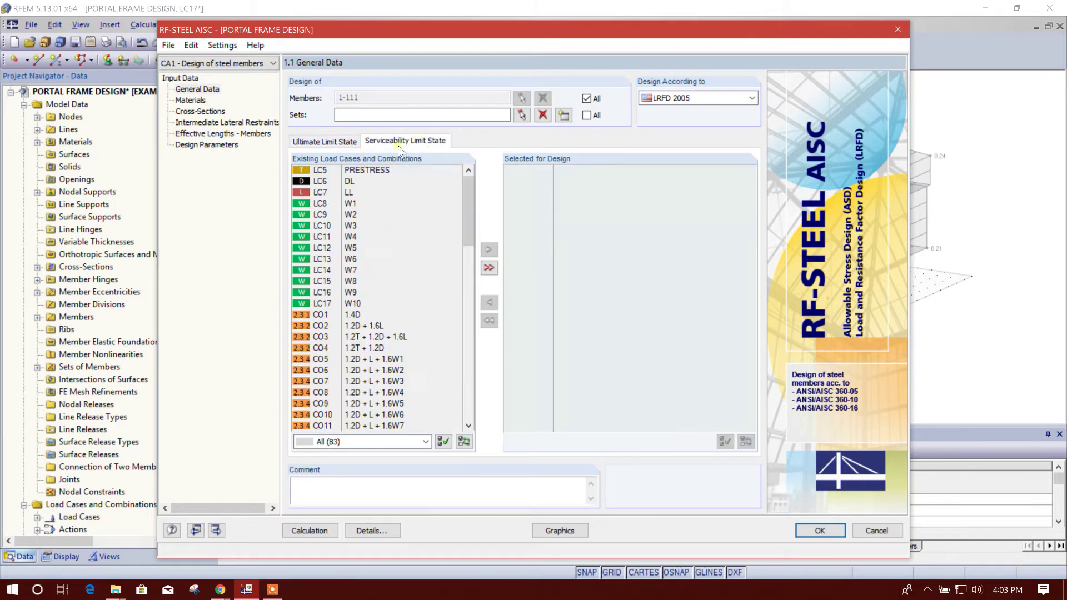
scroll(458, 250, down, 2)
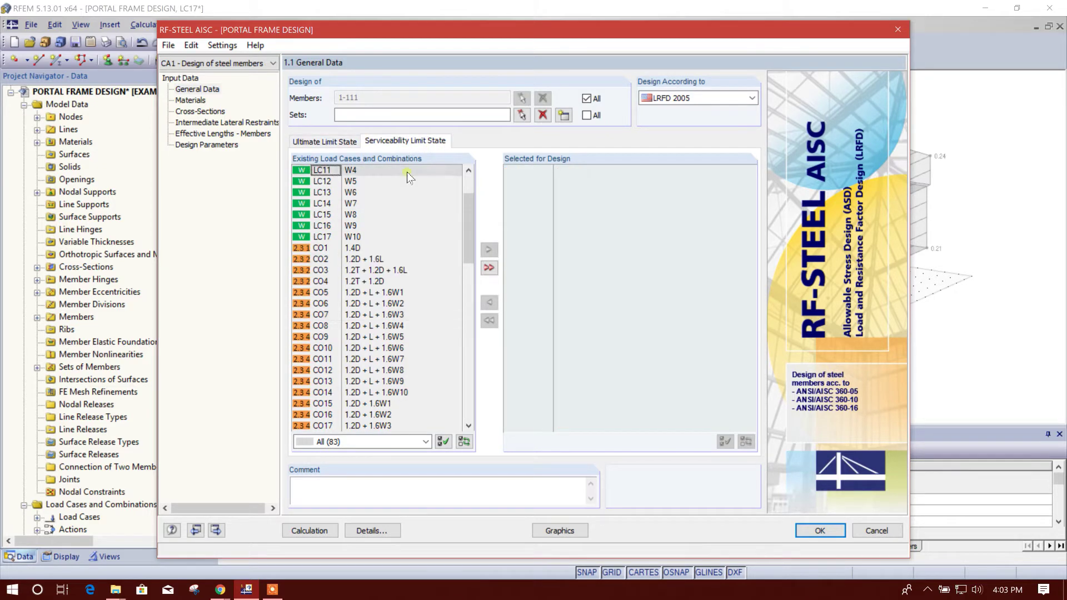
drag(466, 237, 467, 158)
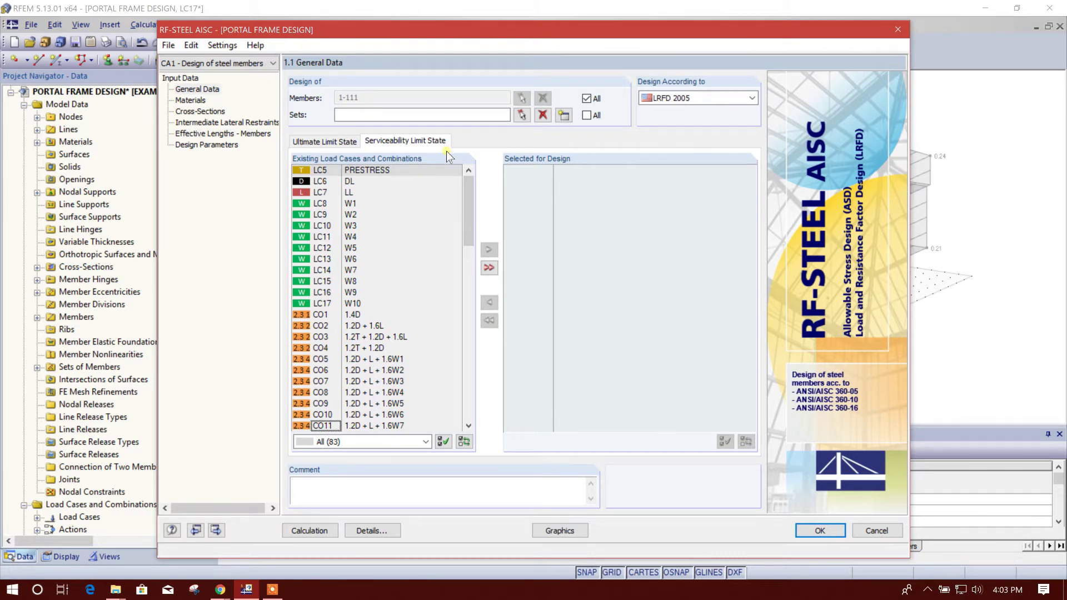
click(325, 141)
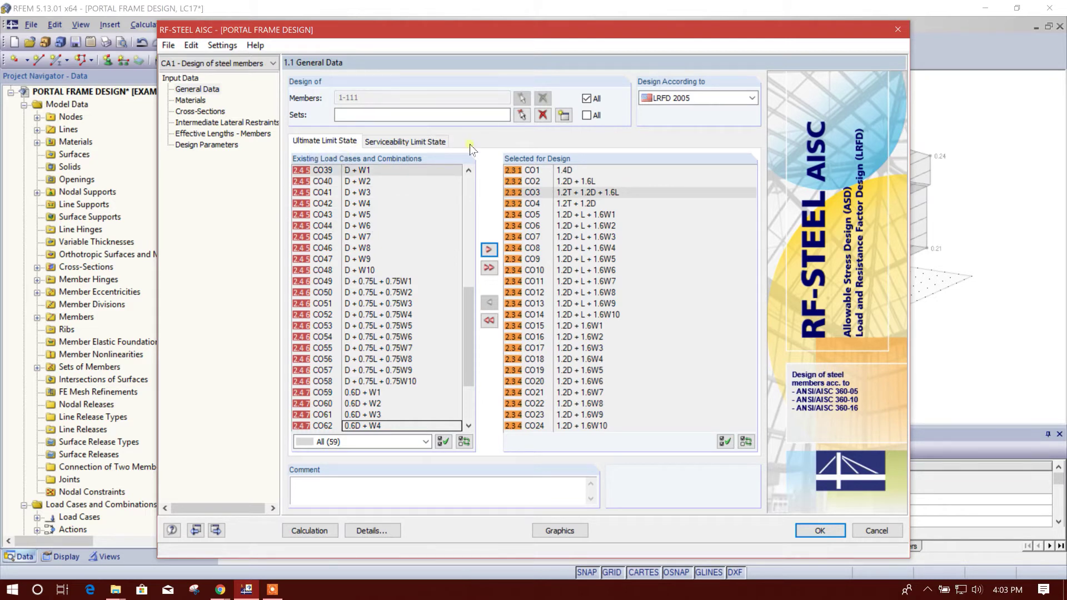
- On the Cross-Sections page, set Optimize to Yes for section 1, IS 450/300/8/10/0
click(191, 100)
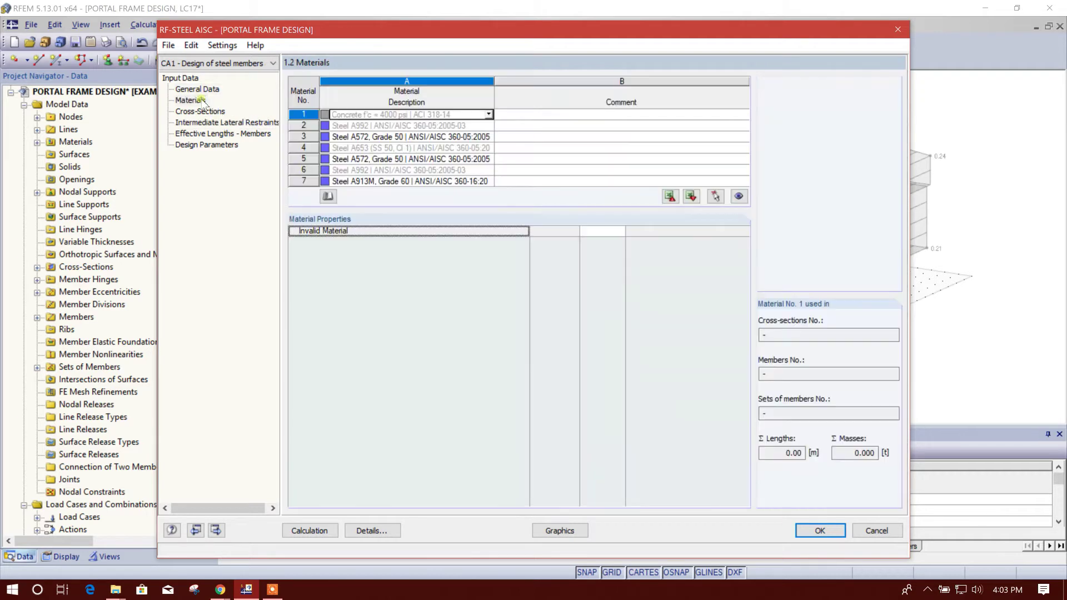
click(199, 111)
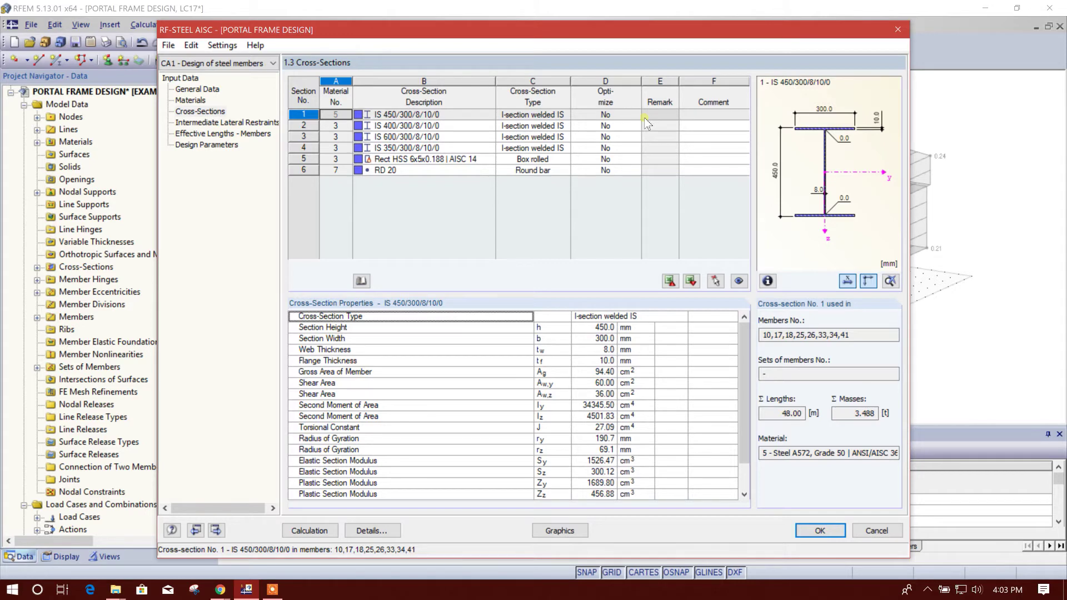
click(621, 114)
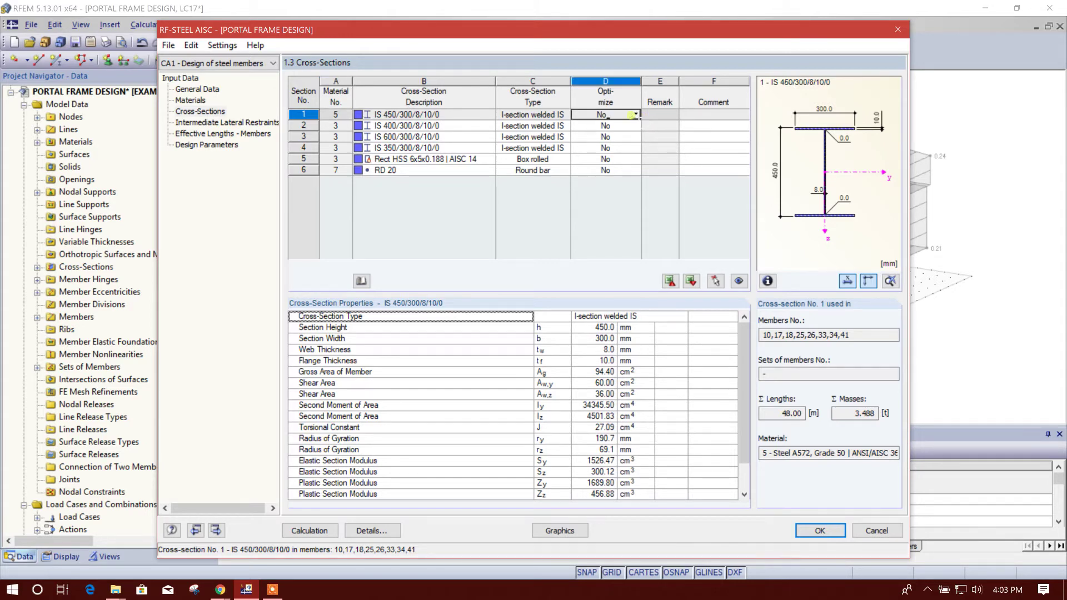
click(636, 114)
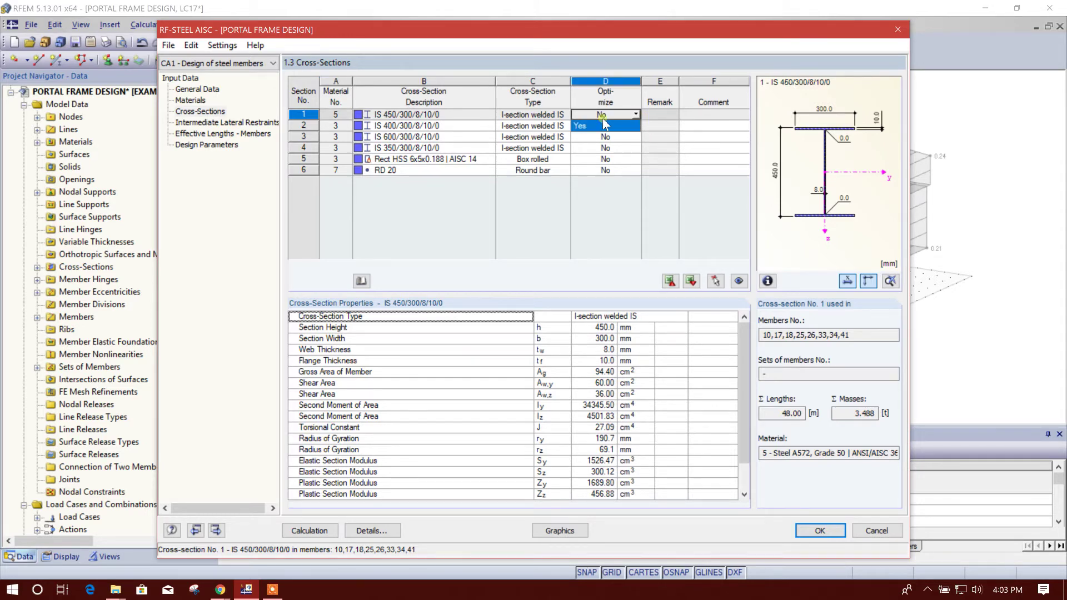
click(583, 125)
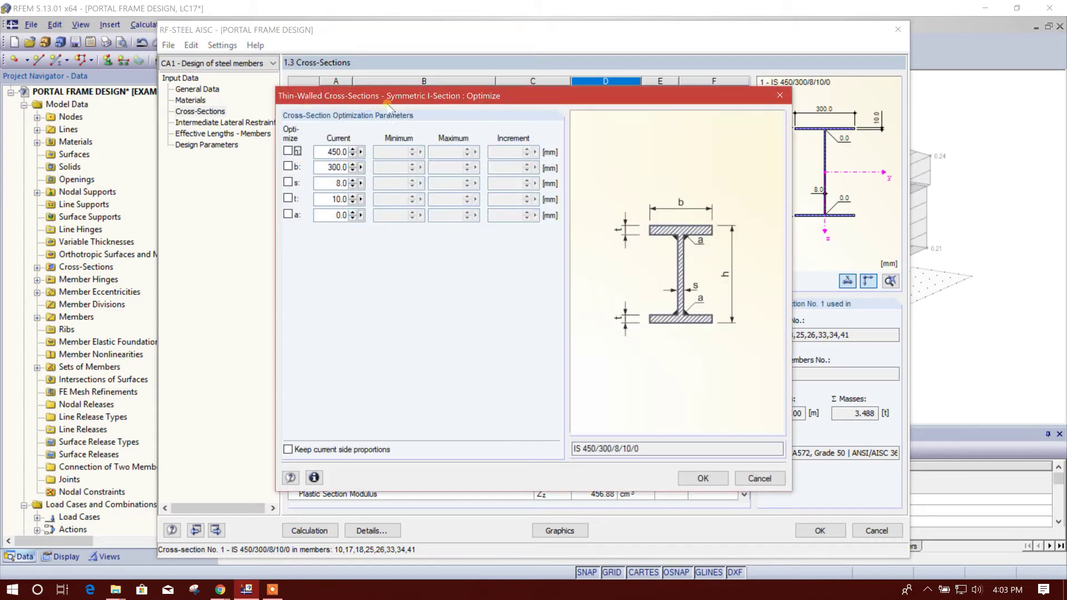
- Let section 1's height h vary from 400 to 600 mm in 25 mm steps
drag(388, 97, 491, 93)
click(391, 148)
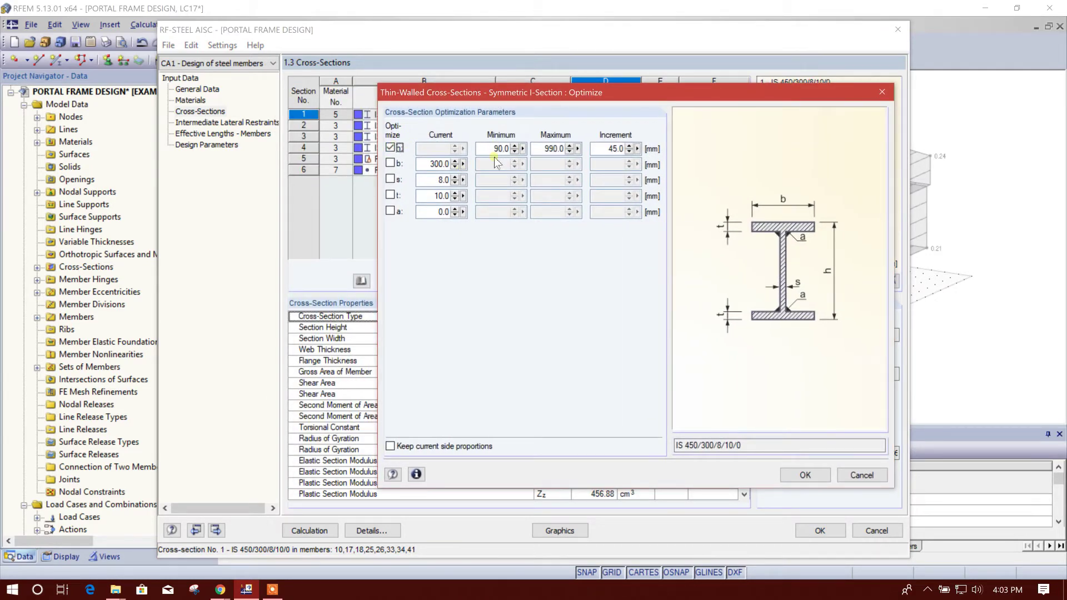
drag(550, 91, 522, 161)
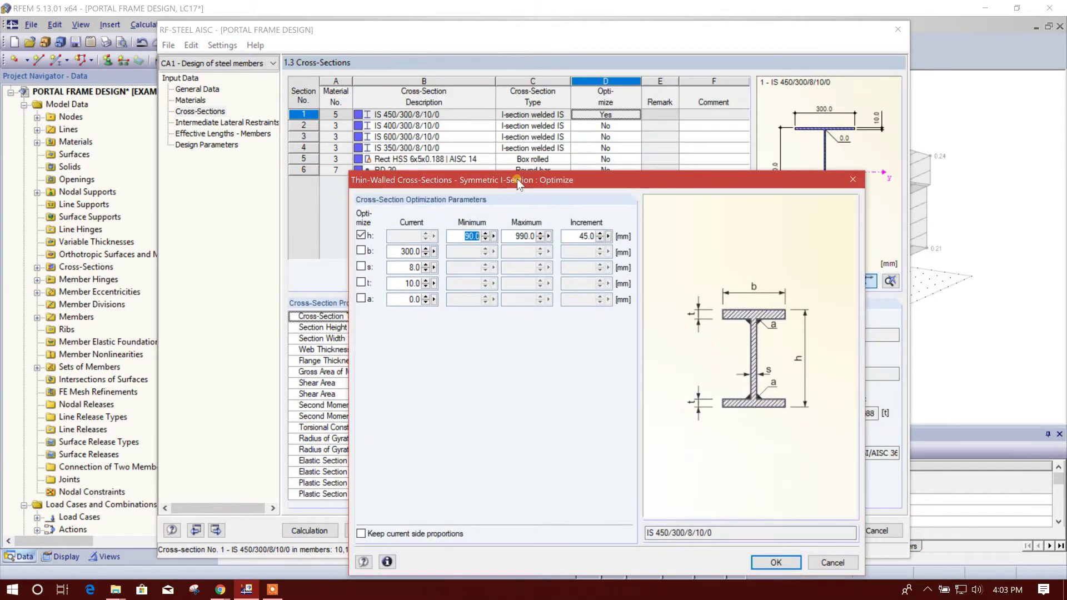
text(4)
click(515, 237)
double_click(467, 238)
text(4)
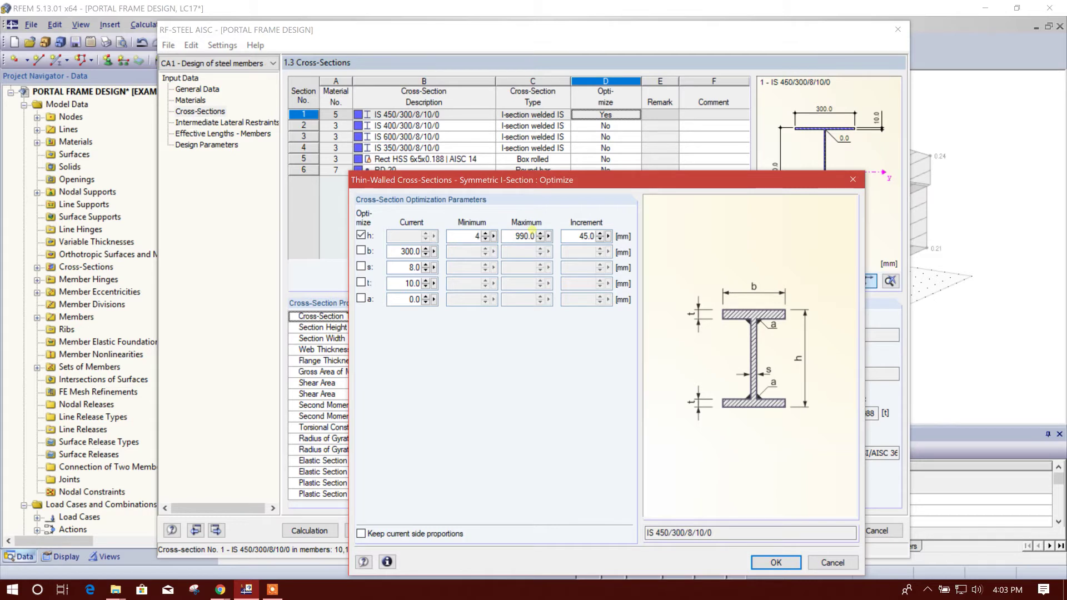
double_click(525, 235)
text(600)
double_click(586, 236)
text(25)
- Let section 1's width b vary from 250 to 600 mm in 25 mm steps, and confirm
click(364, 251)
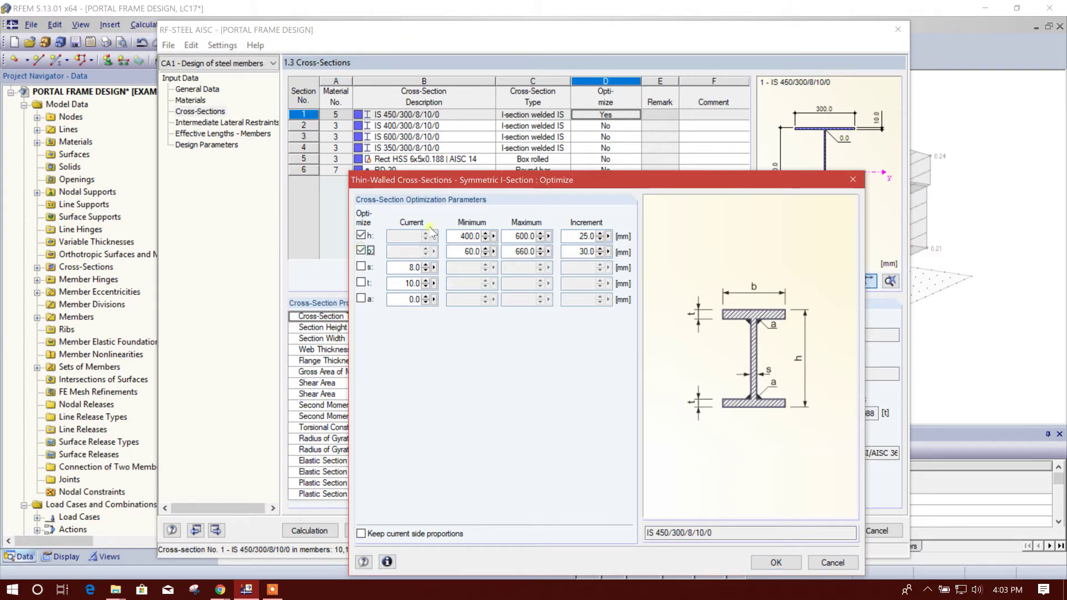
double_click(471, 251)
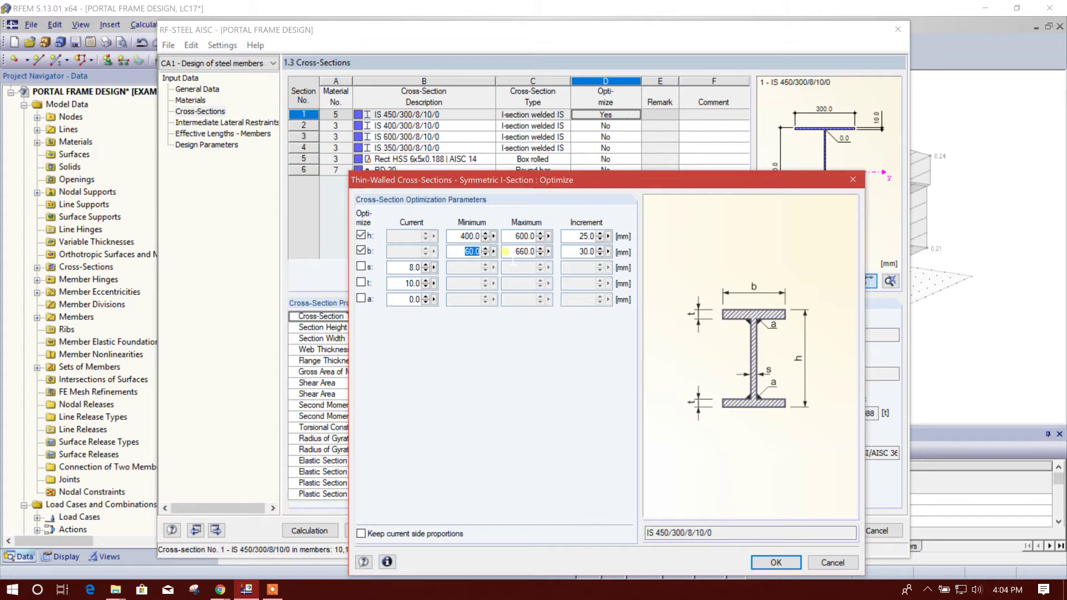
text(25)
key(Tab)
text(600)
key(Tab)
text(25)
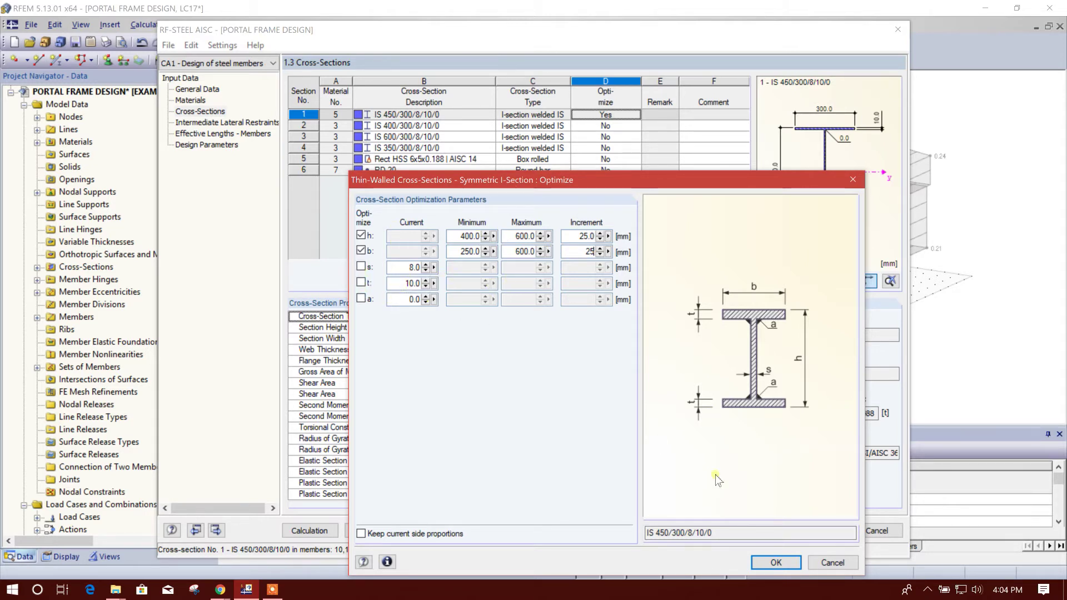
click(775, 563)
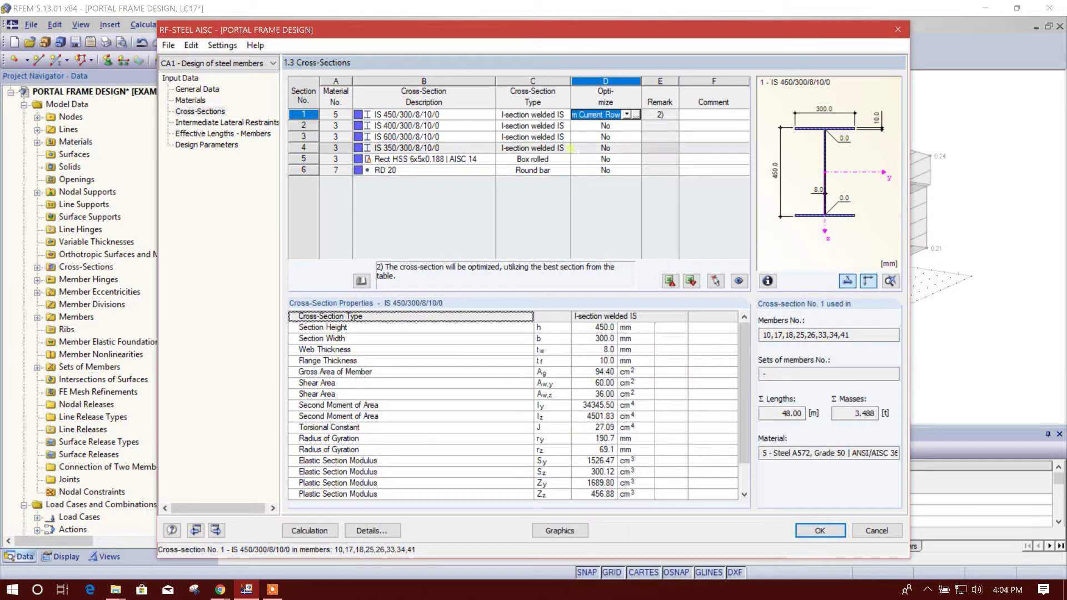
- Choose From Current Row in row 4's Optimize cell for IS 350/300/8/10/0
click(602, 126)
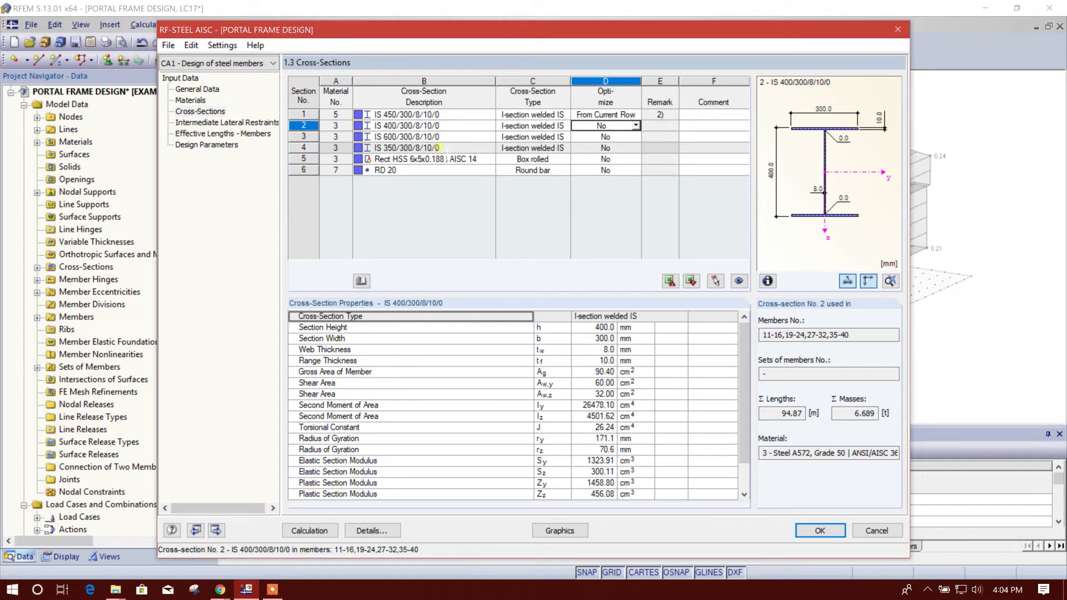
click(606, 148)
click(635, 151)
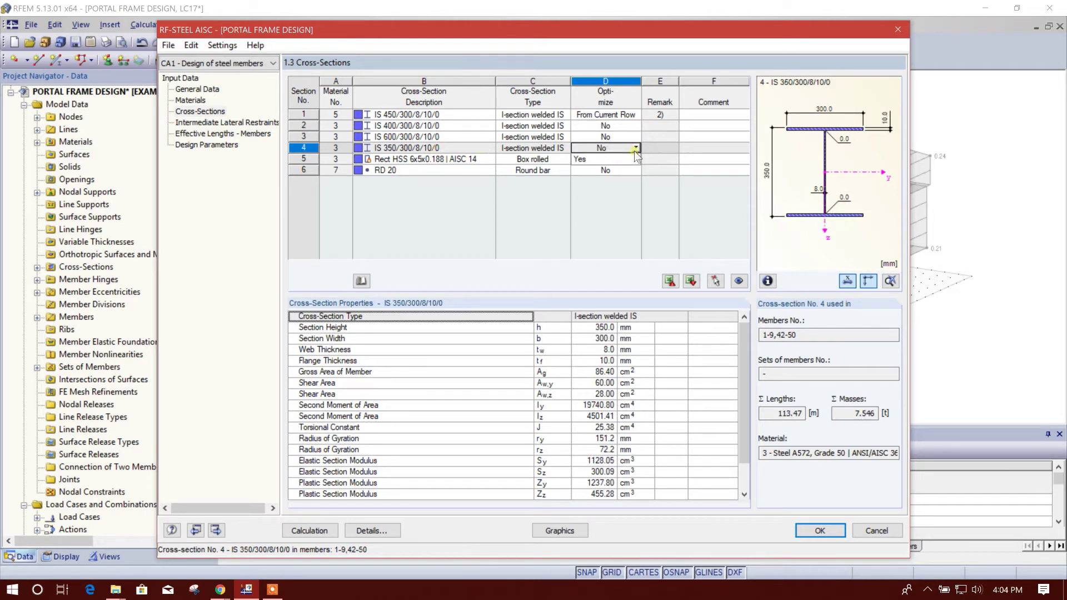
click(616, 164)
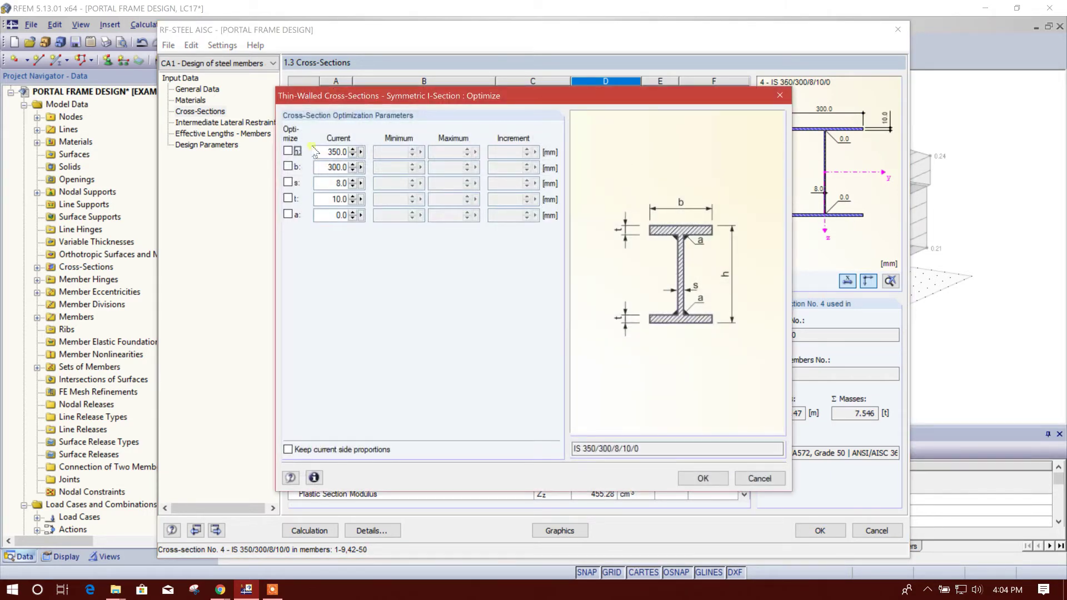
- Tick h and b for section 4, each with minimum 300, maximum 400 and increment 25 mm
click(289, 151)
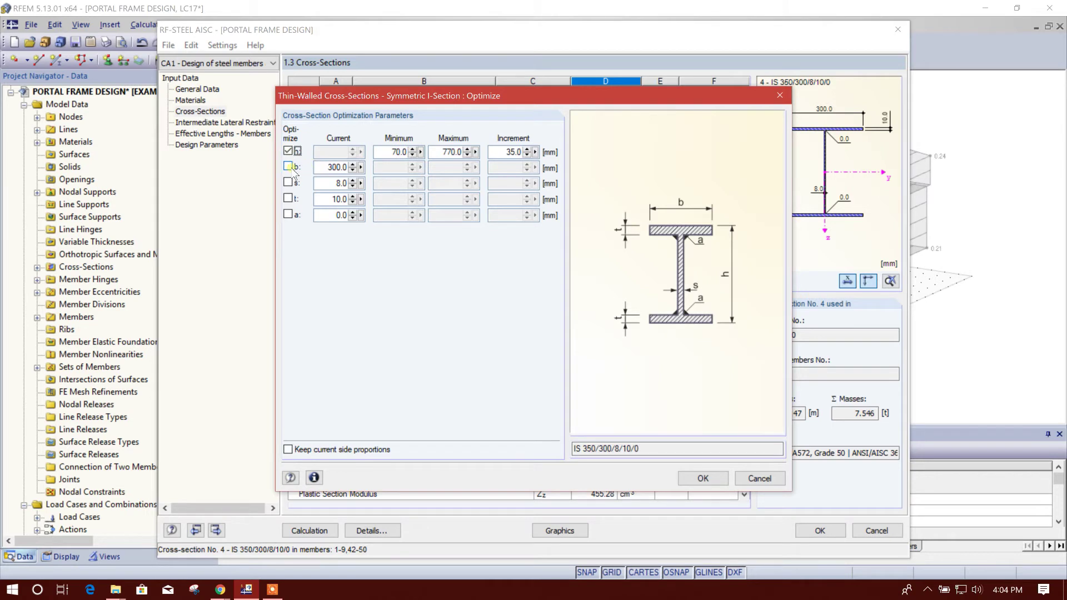
click(288, 167)
key(Tab)
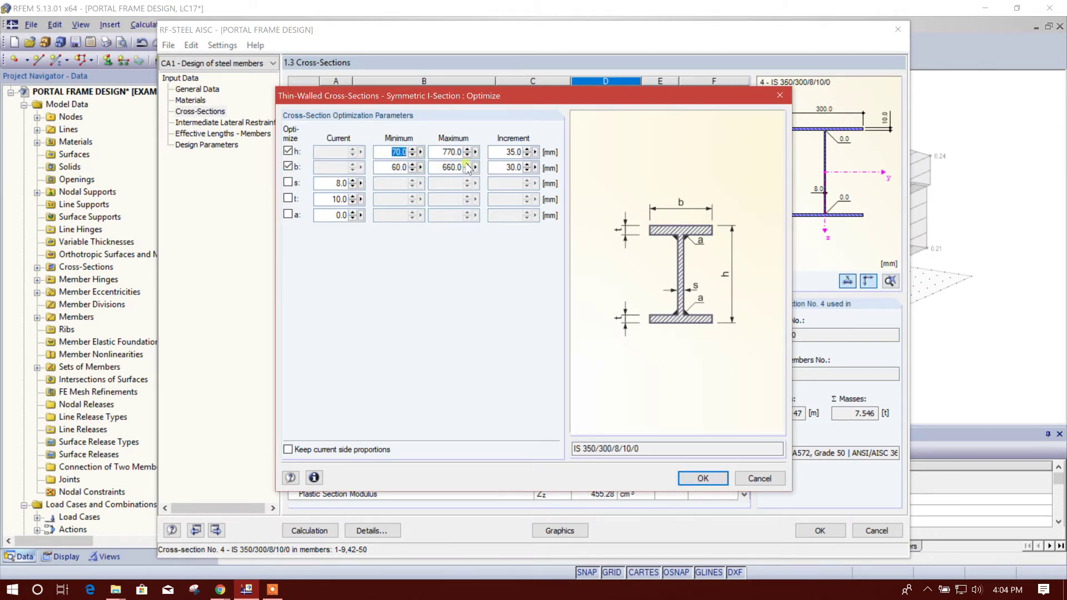
text(300)
click(447, 152)
drag(487, 158, 442, 153)
text(400)
double_click(392, 167)
key(Tab)
text(400)
key(Tab)
text(25)
text(25)
click(702, 478)
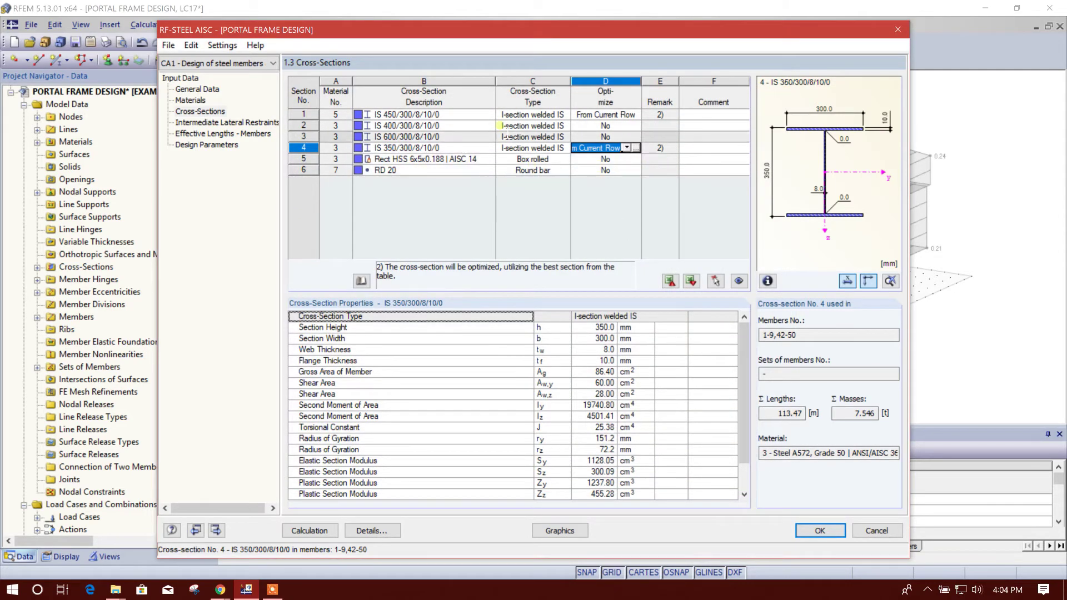
- Set section 5, Rect HSS 6x5x0.188, to optimize From current row
key(Up)
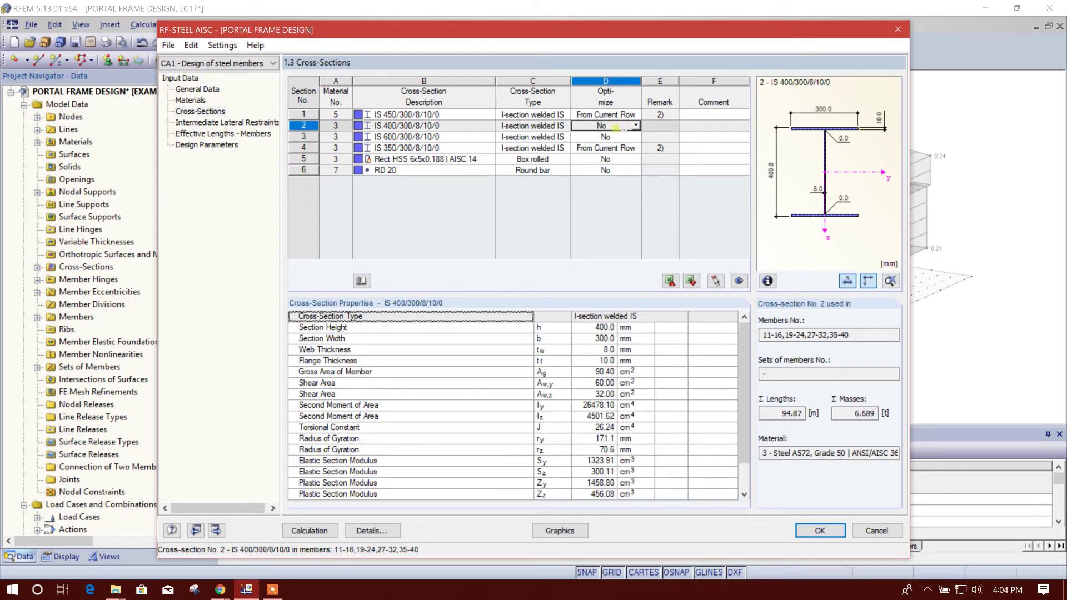
key(Up)
click(615, 137)
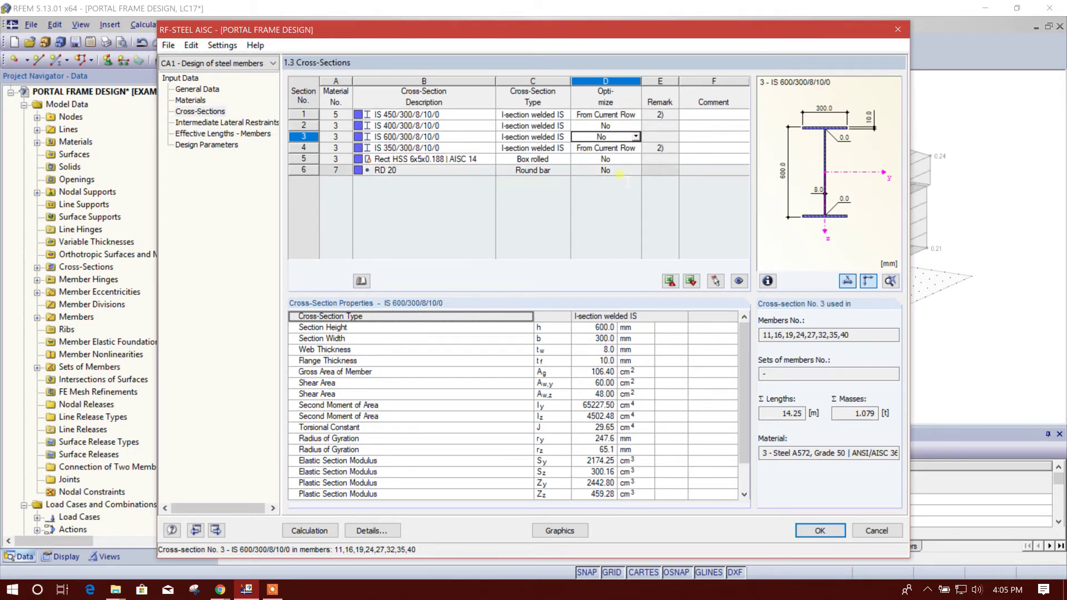
click(390, 159)
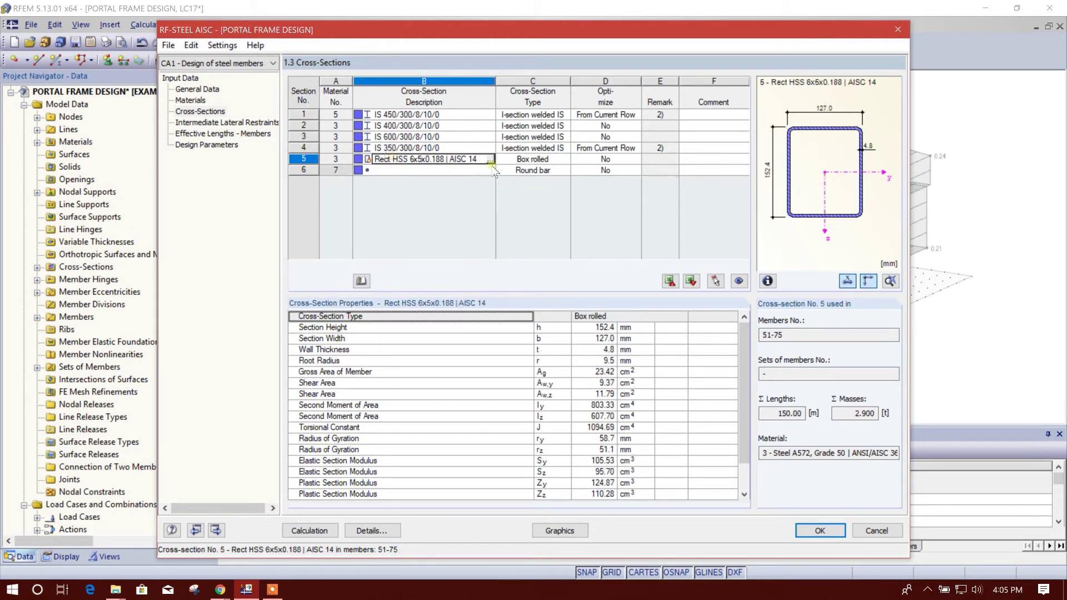
click(621, 160)
click(638, 159)
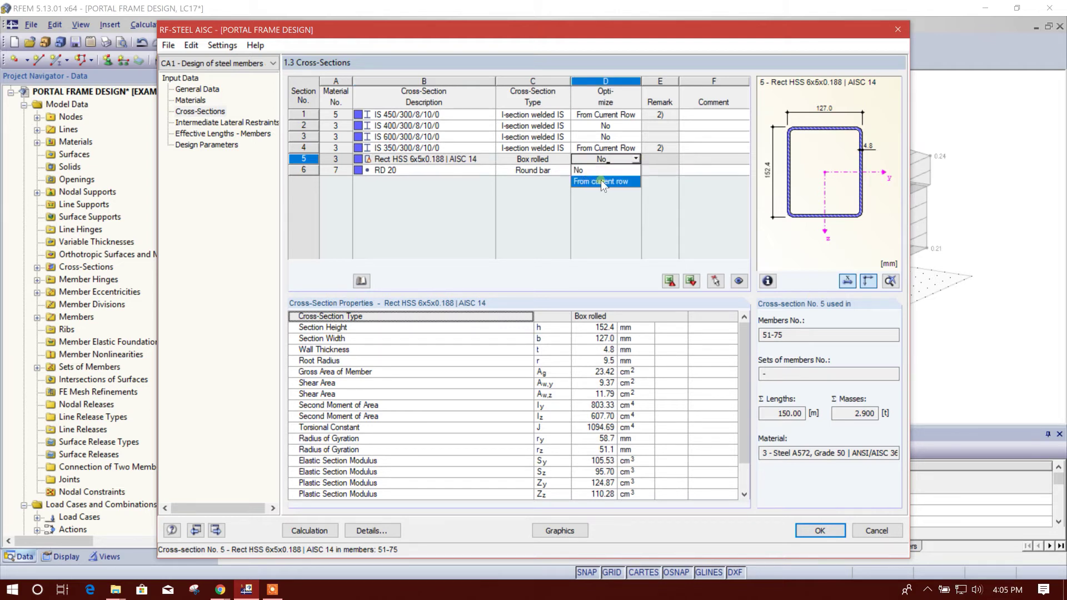
click(600, 180)
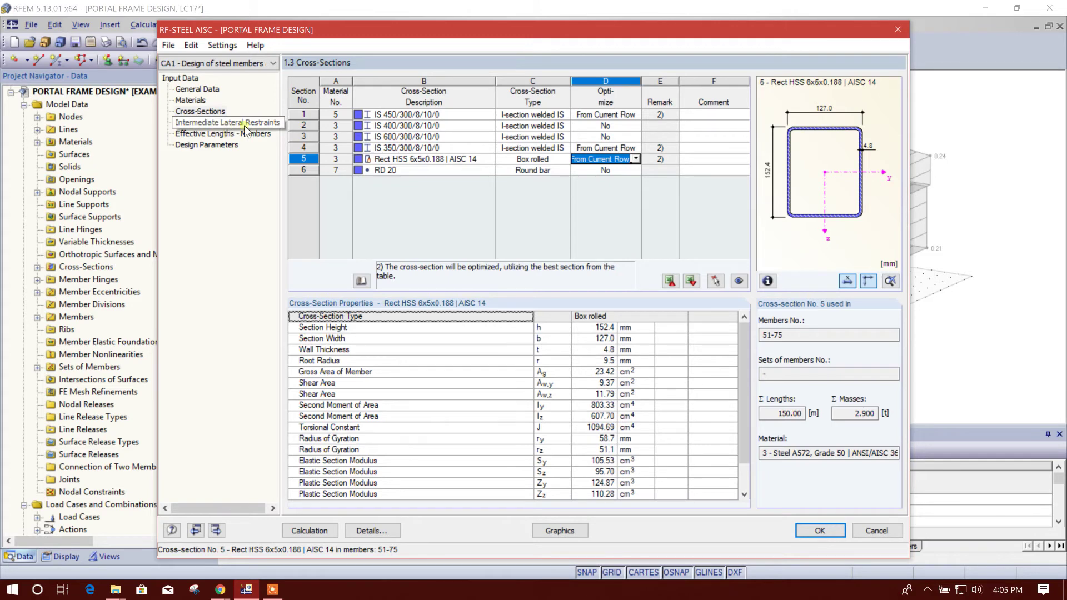
- Check lateral restraints, effective lengths and design parameters, and run the steel design calculation
click(244, 123)
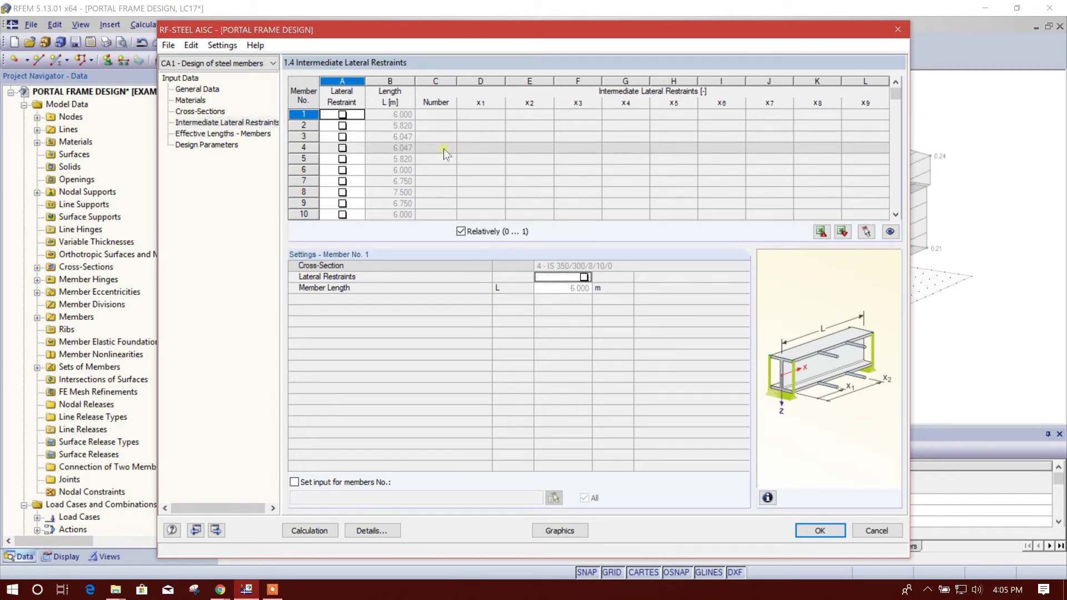
click(223, 133)
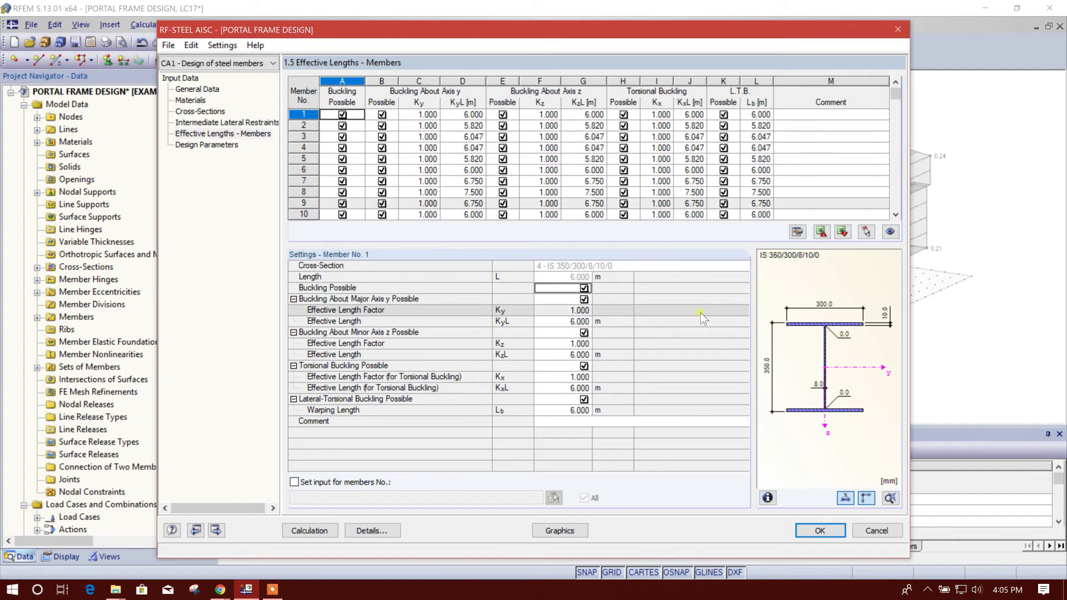
click(206, 145)
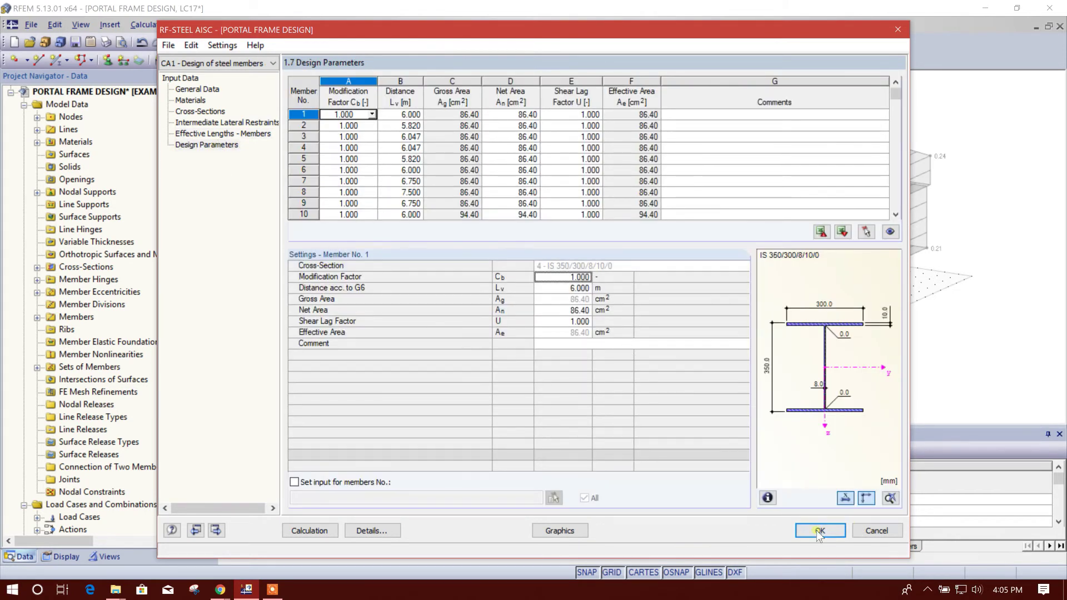
click(309, 531)
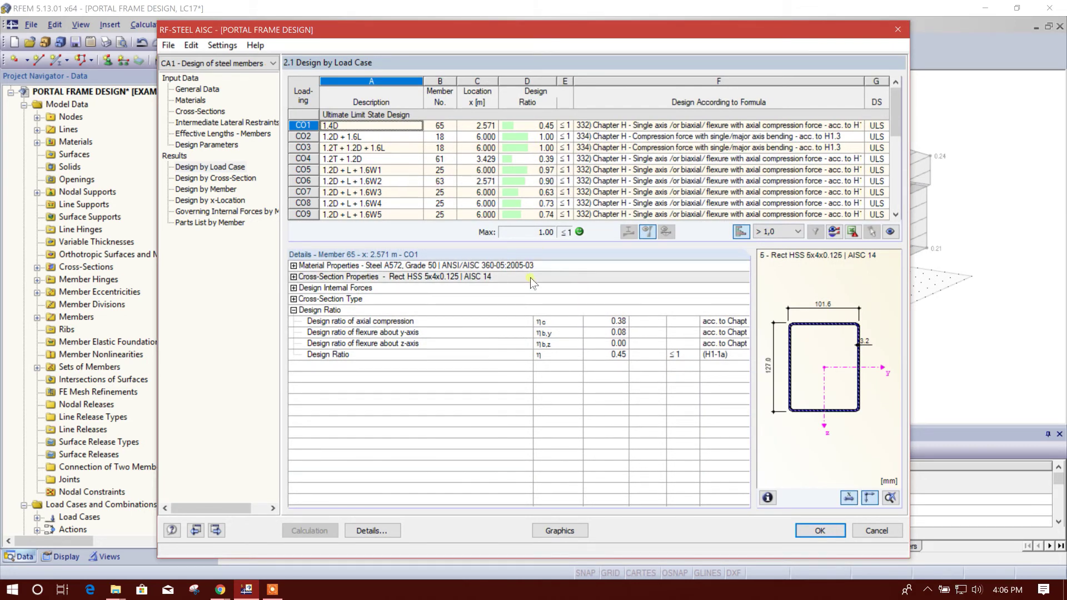
drag(896, 109, 895, 134)
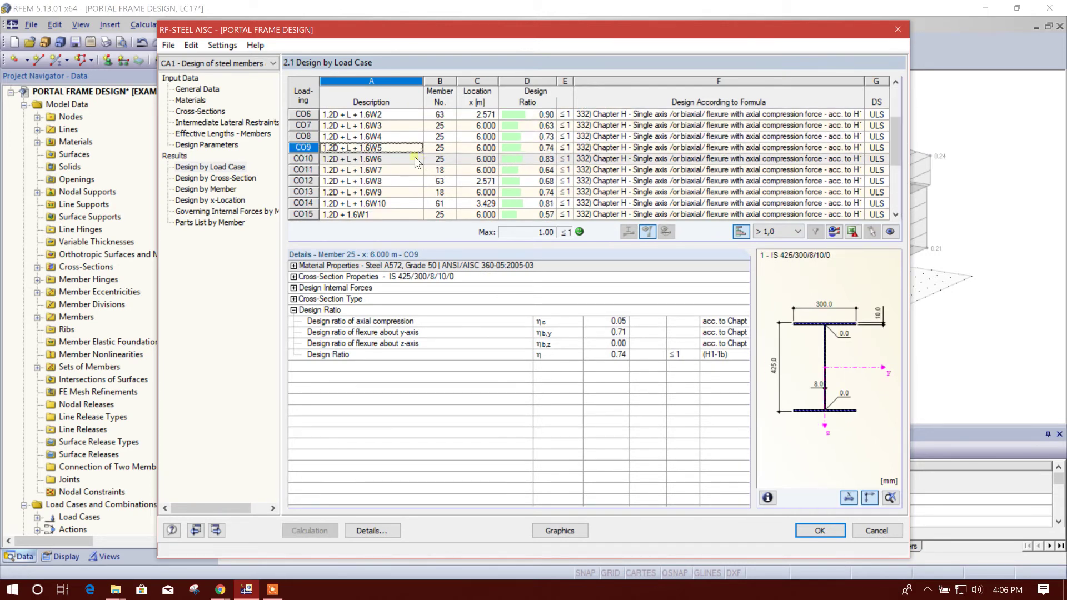
- Inspect CO15 results, then view the optimized sections on the Cross-Sections page
click(359, 114)
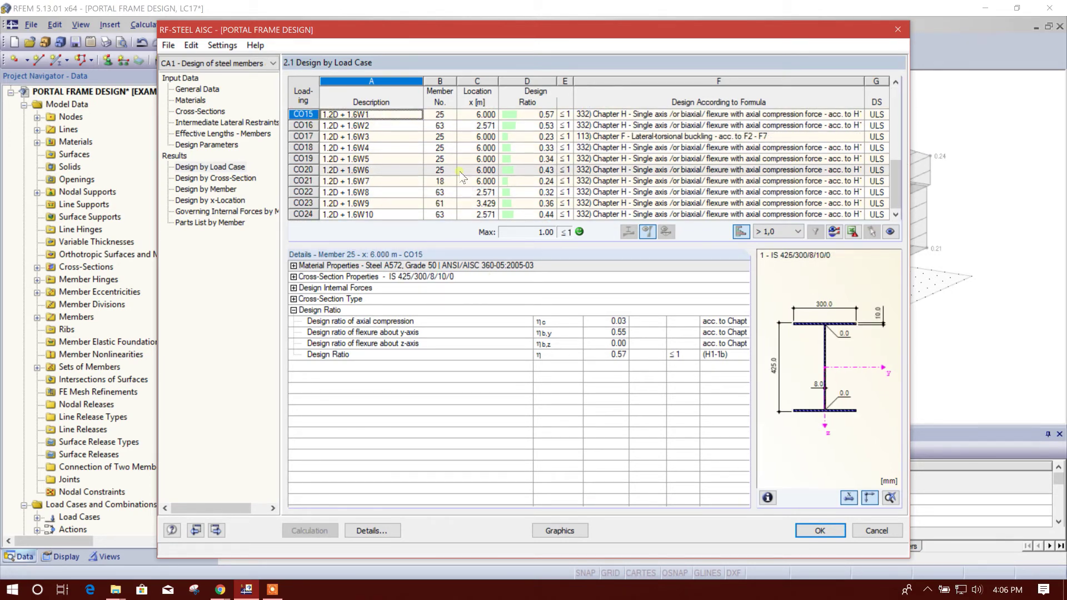
scroll(500, 167, up, 5)
scroll(616, 173, down, 5)
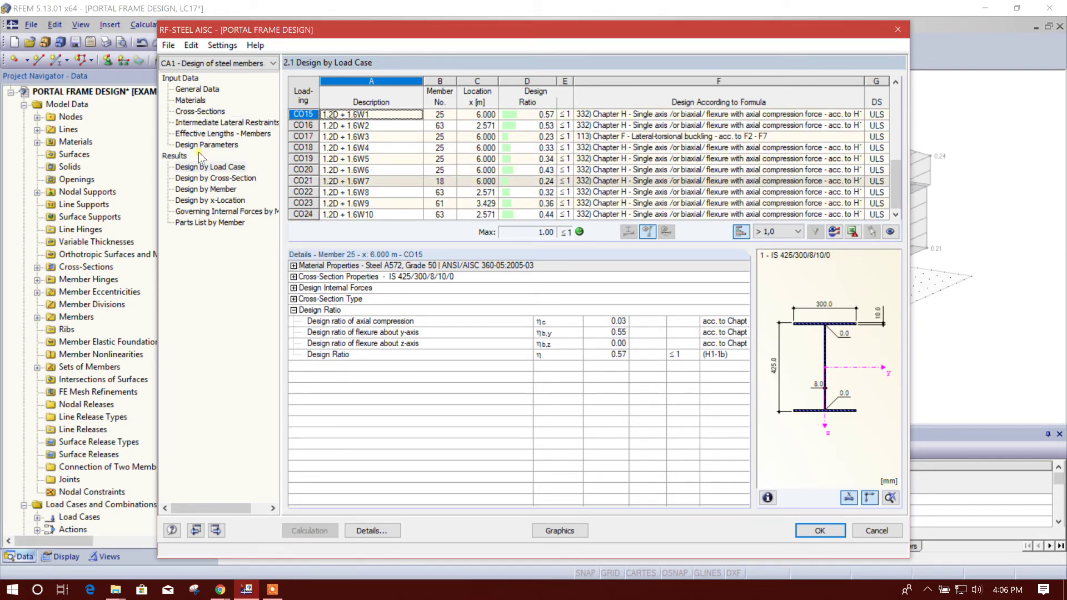
click(199, 111)
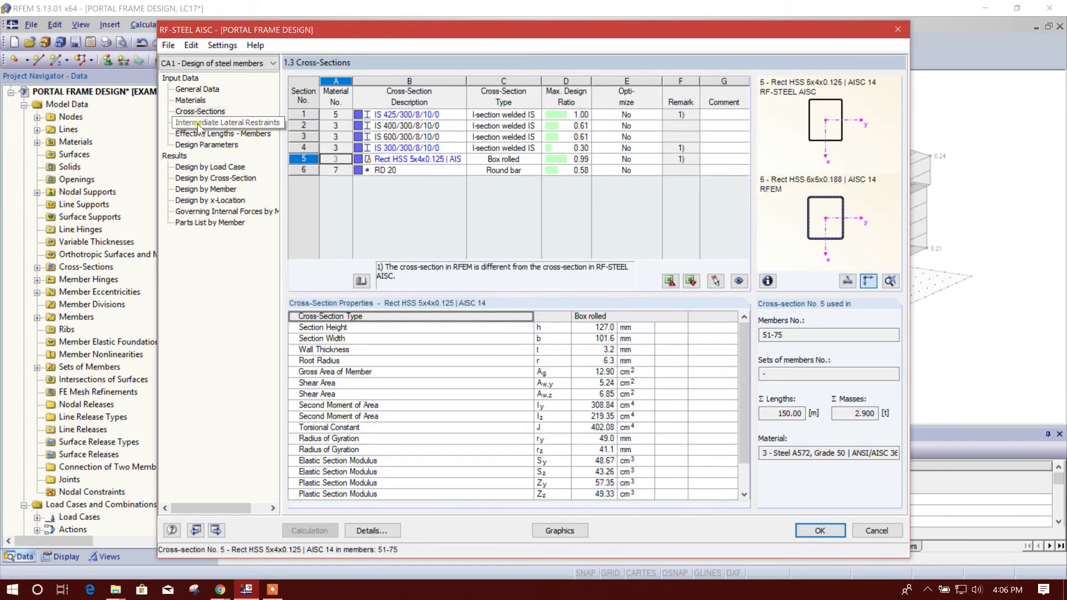
- Review results by member, load case and cross-section, including member 18 under CO3
click(226, 123)
click(210, 167)
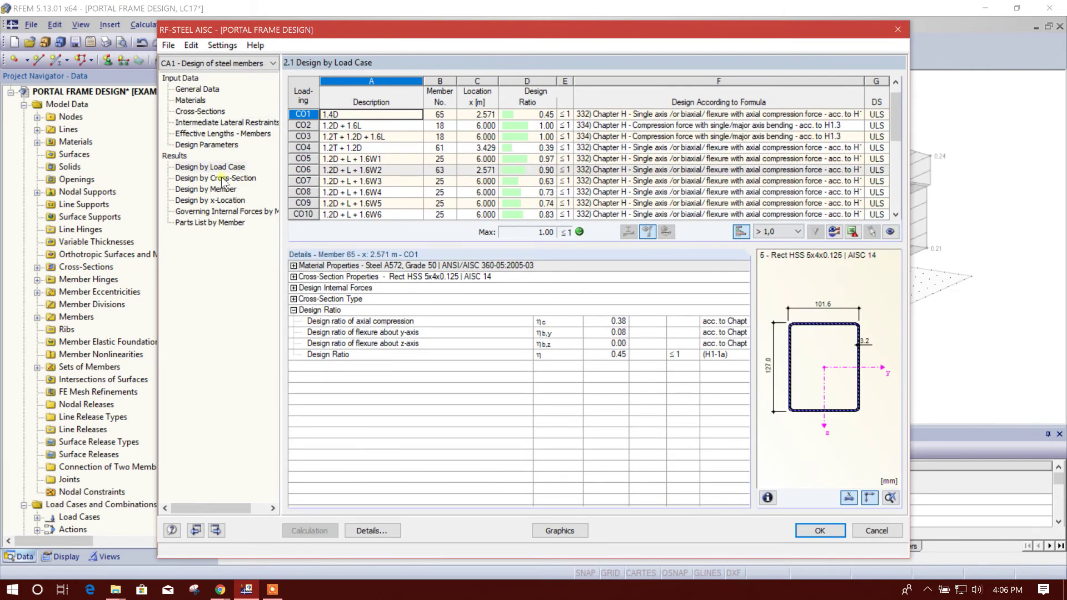
click(215, 178)
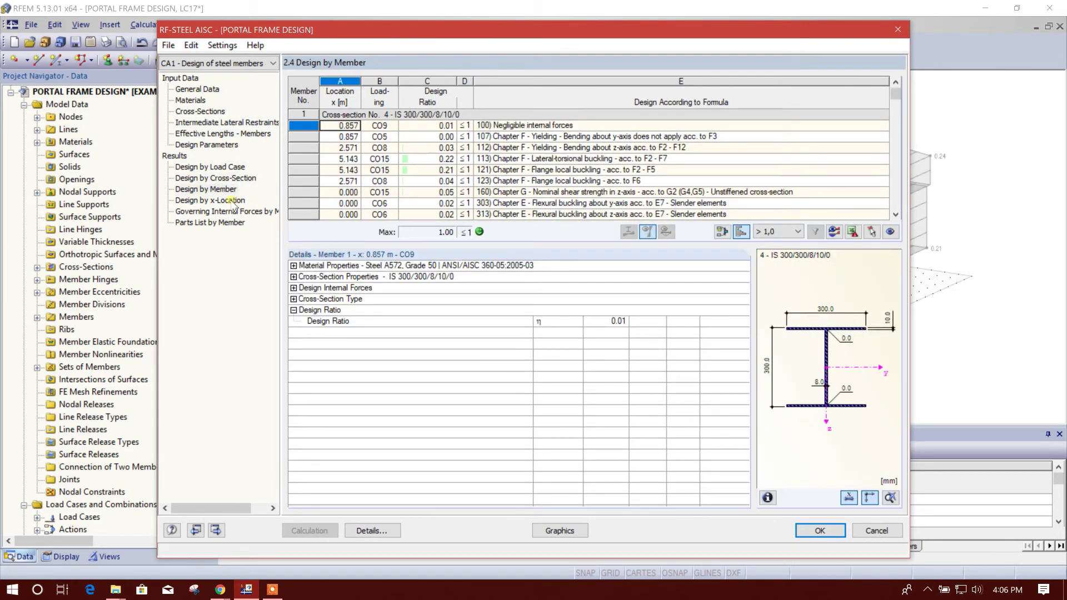
click(215, 177)
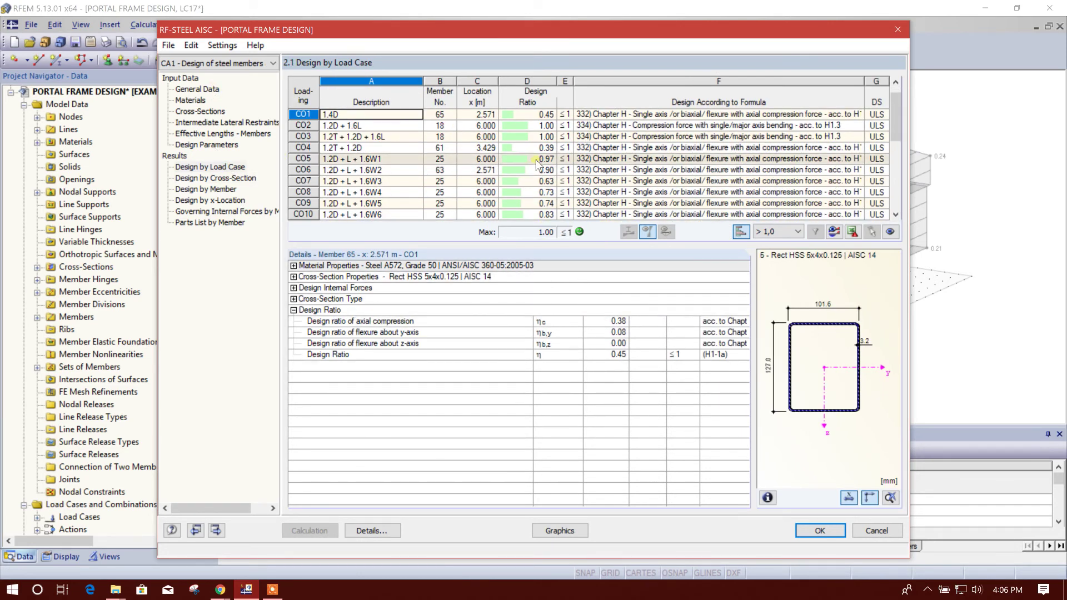
click(205, 189)
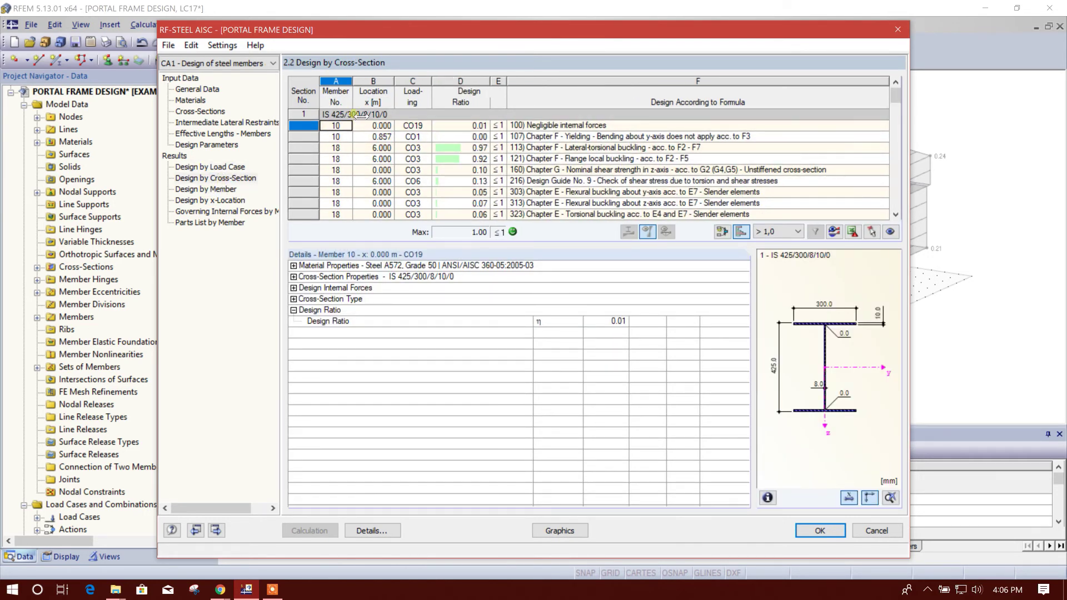
click(426, 150)
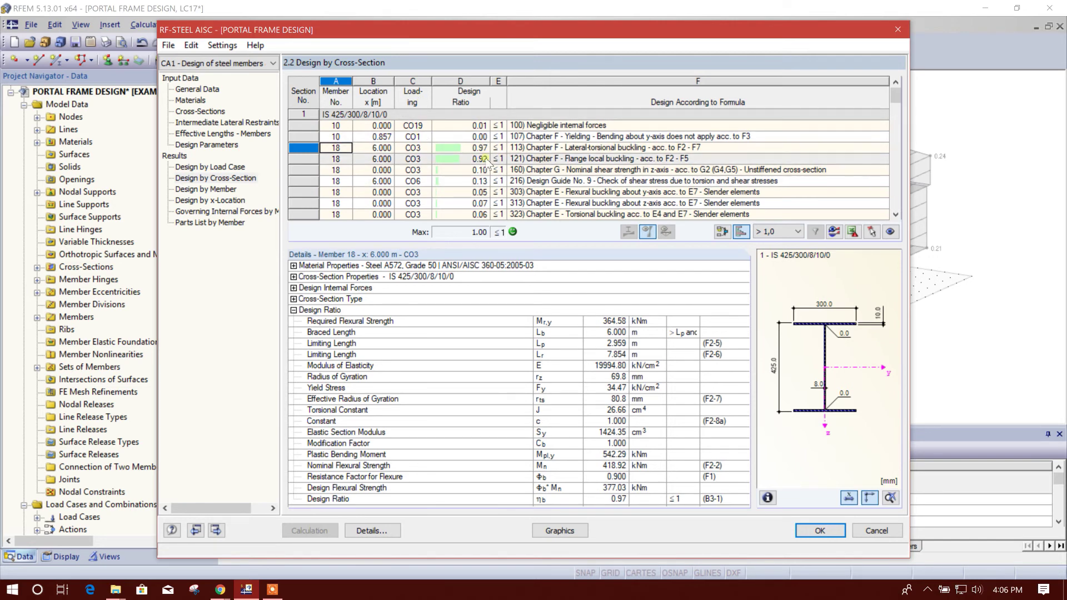
scroll(485, 167, down, 3)
scroll(485, 179, down, 2)
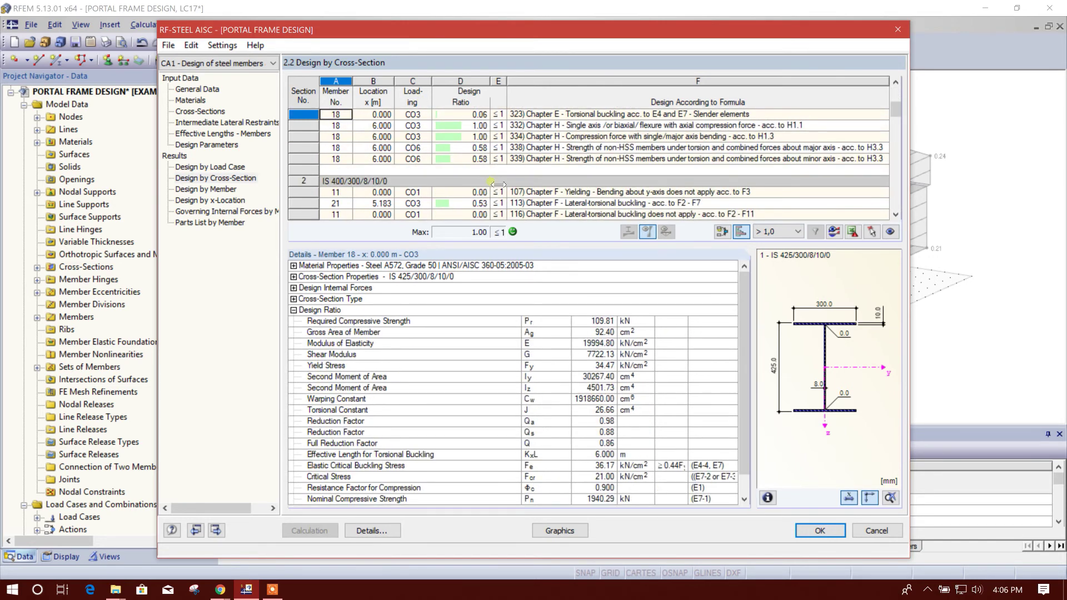
scroll(497, 183, down, 3)
scroll(497, 184, down, 3)
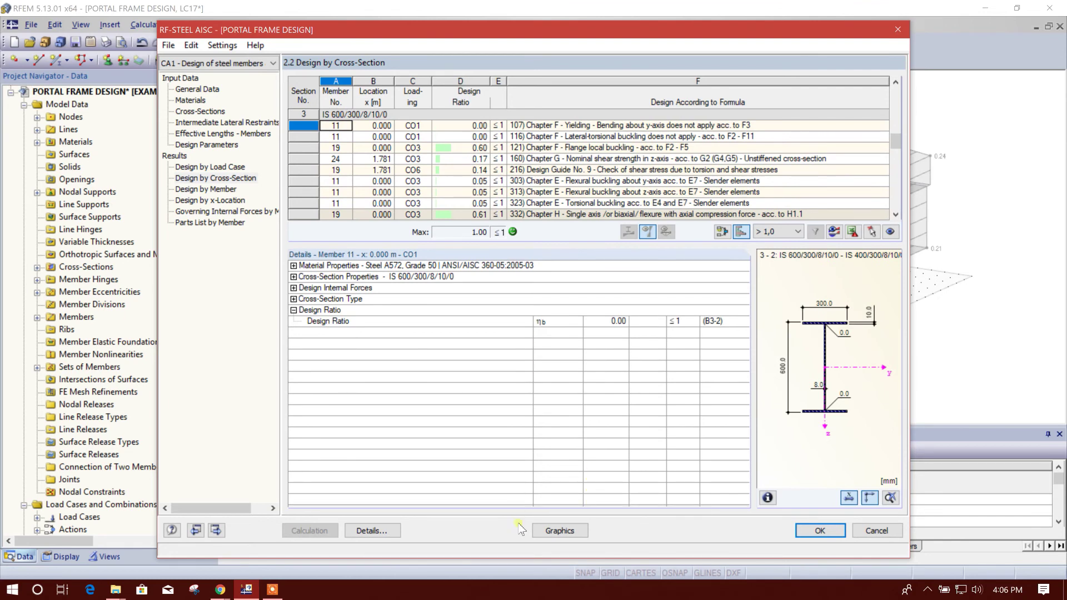
click(560, 531)
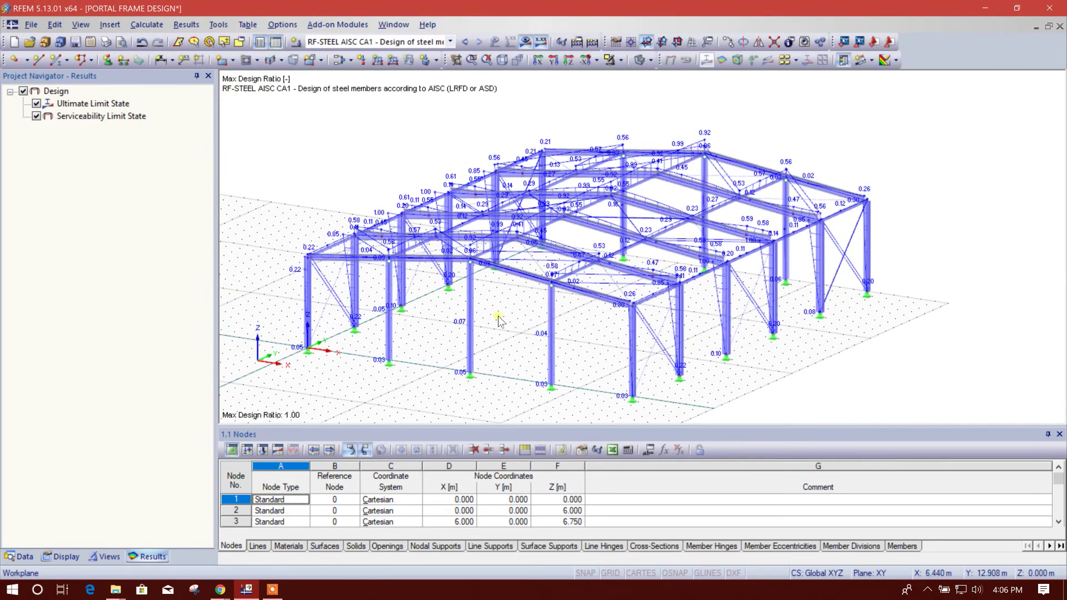
- Show member results as colour-coded sticks Without Diagram and orbit the frame into view
click(61, 555)
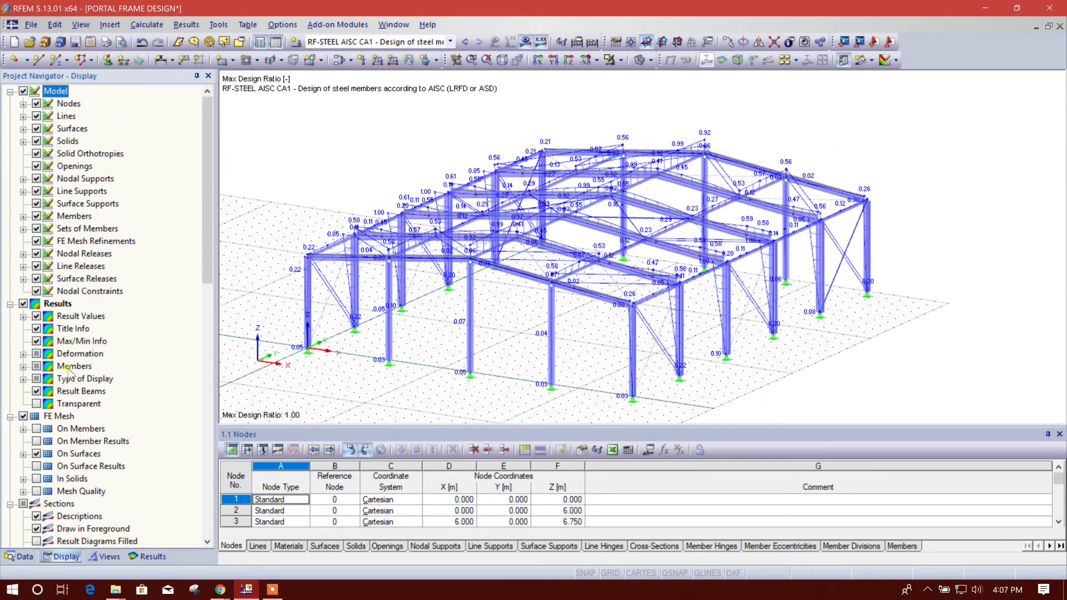
scroll(50, 376, down, 6)
scroll(34, 417, down, 6)
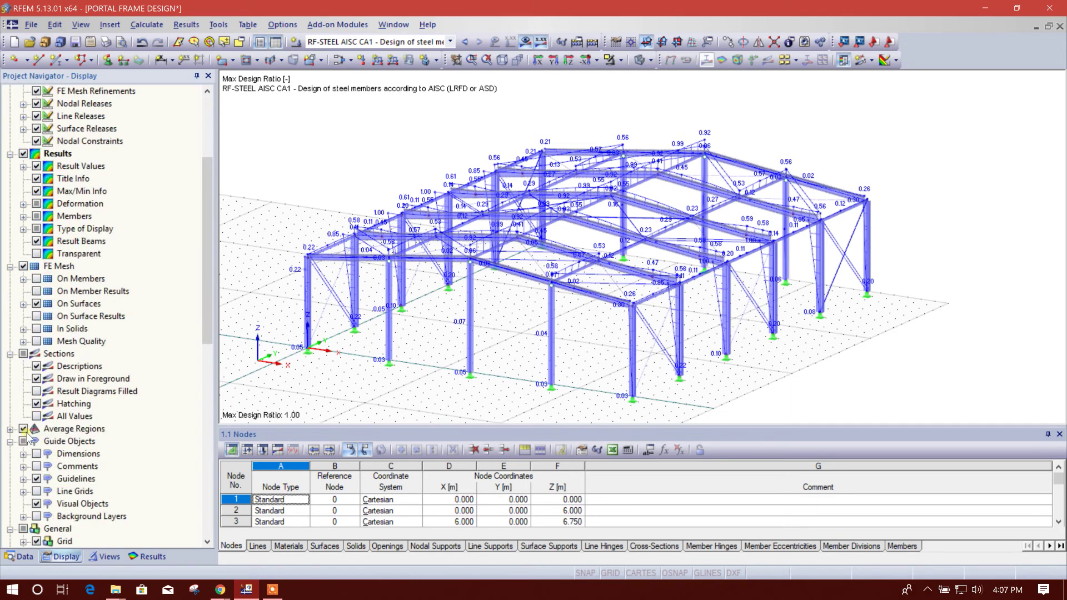
scroll(30, 417, up, 3)
click(24, 328)
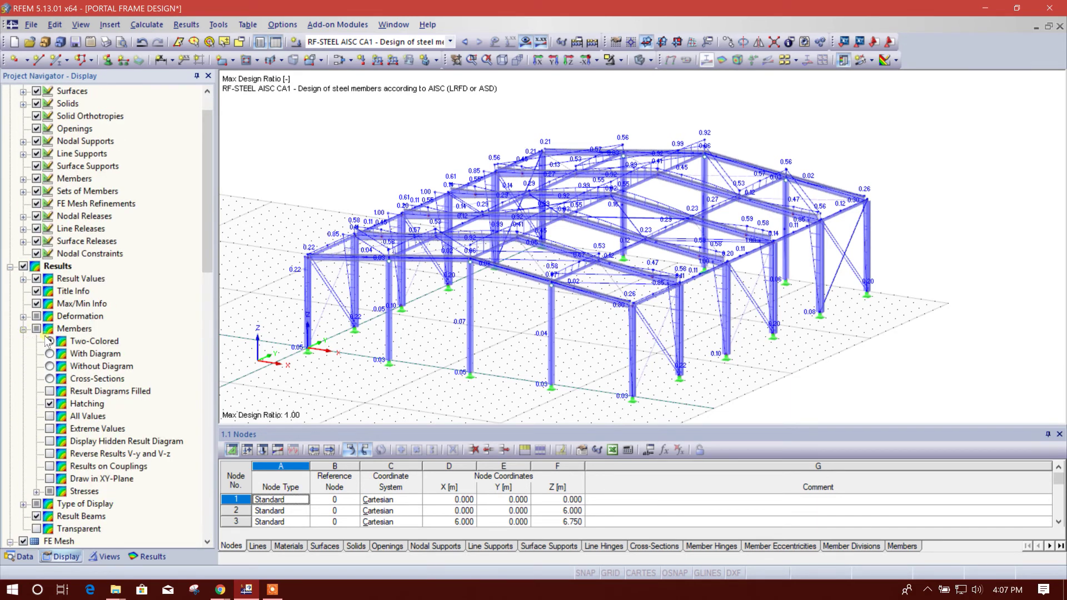
click(100, 367)
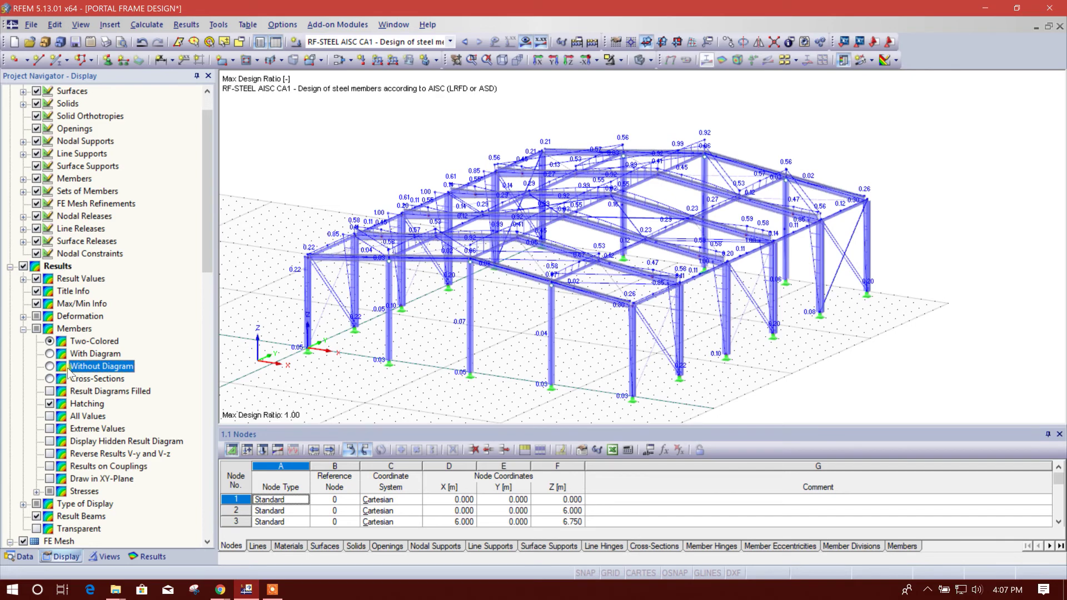
click(51, 366)
scroll(517, 335, up, 2)
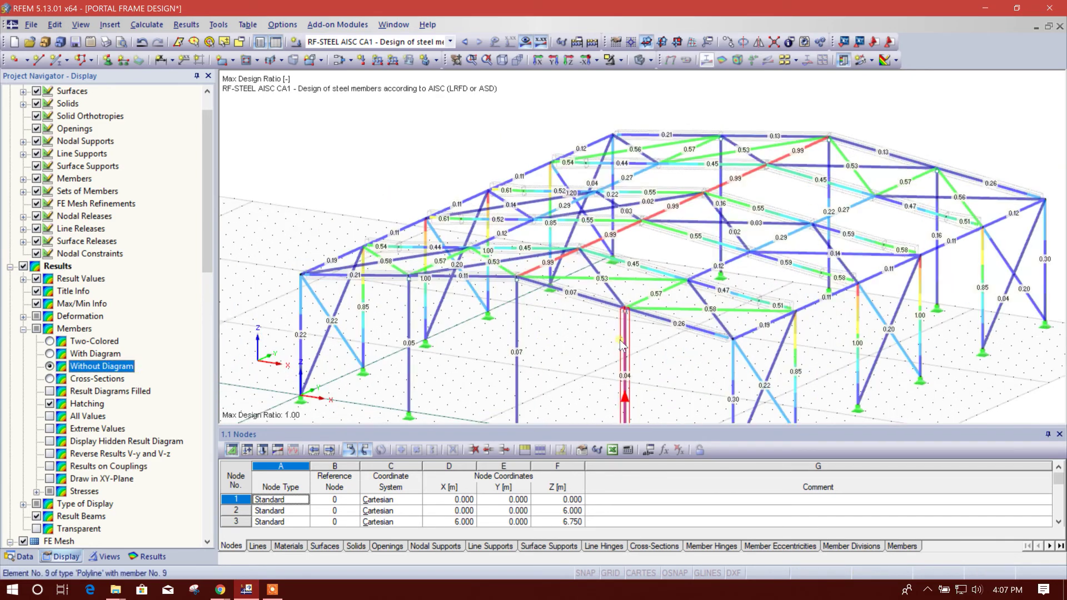
mouse_move(619, 339)
middle_down()
mouse_move(678, 252)
mouse_move(811, 251)
middle_up()
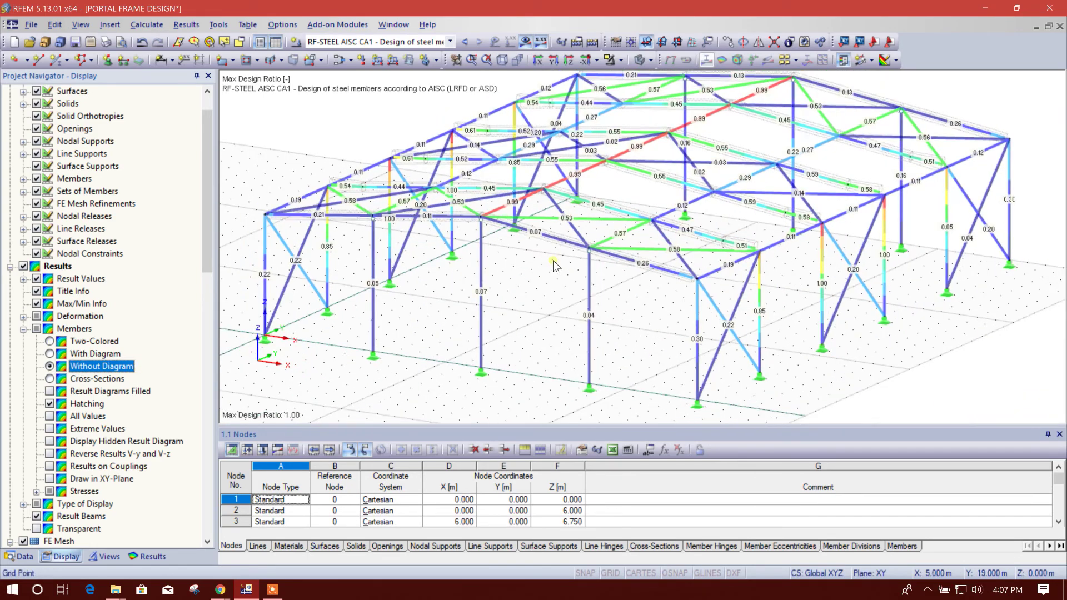
mouse_move(811, 251)
middle_down()
mouse_move(712, 197)
mouse_move(571, 215)
mouse_move(542, 237)
mouse_move(499, 230)
middle_up()
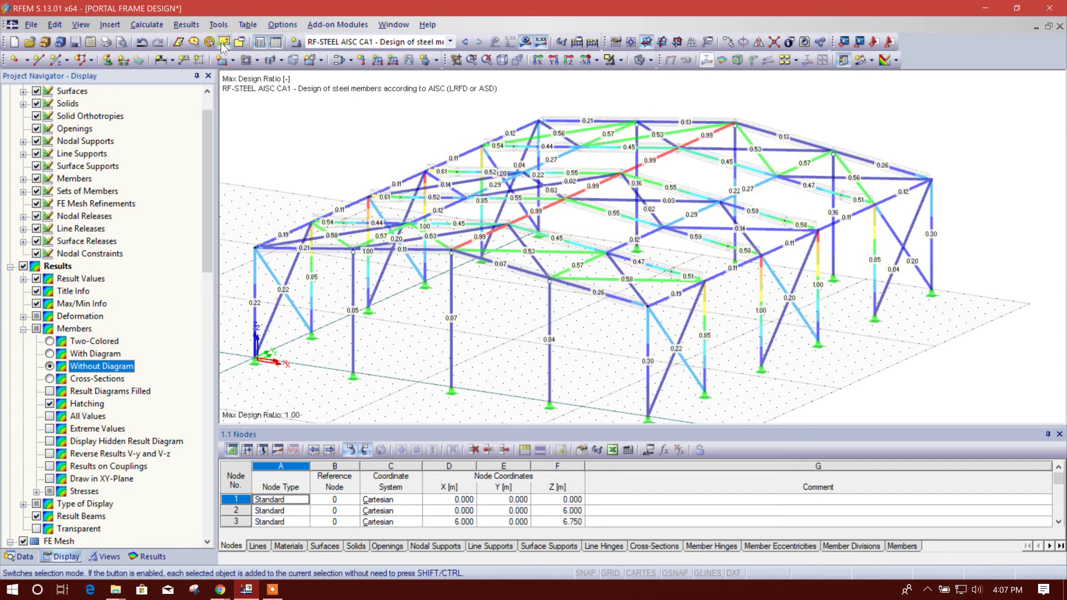
- Send the design-ratio graphic to new printout report PR1 using the 5 - Steel template
click(108, 43)
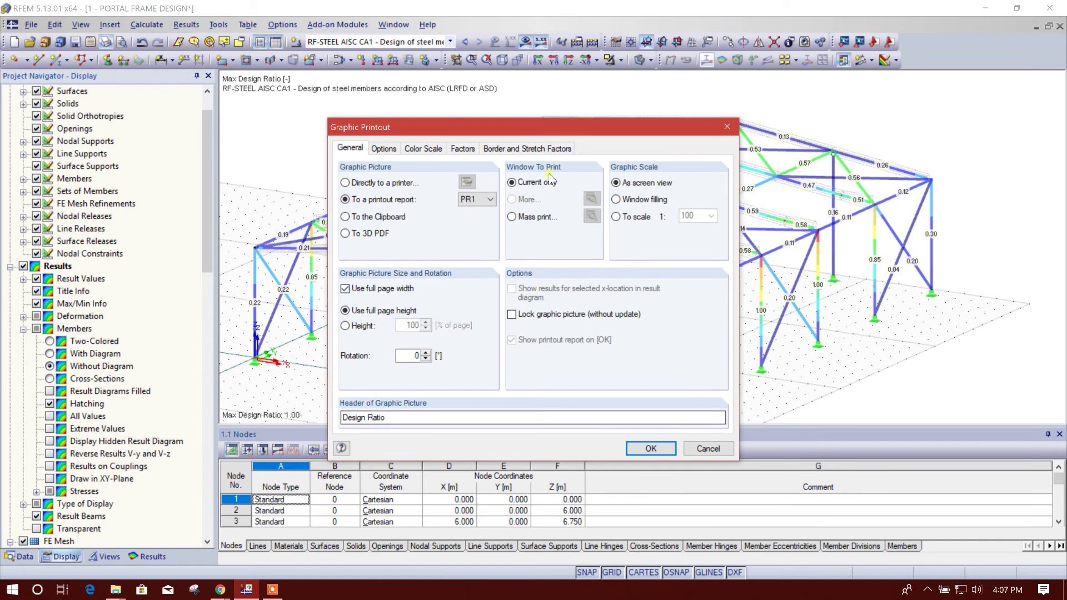
click(651, 449)
click(527, 308)
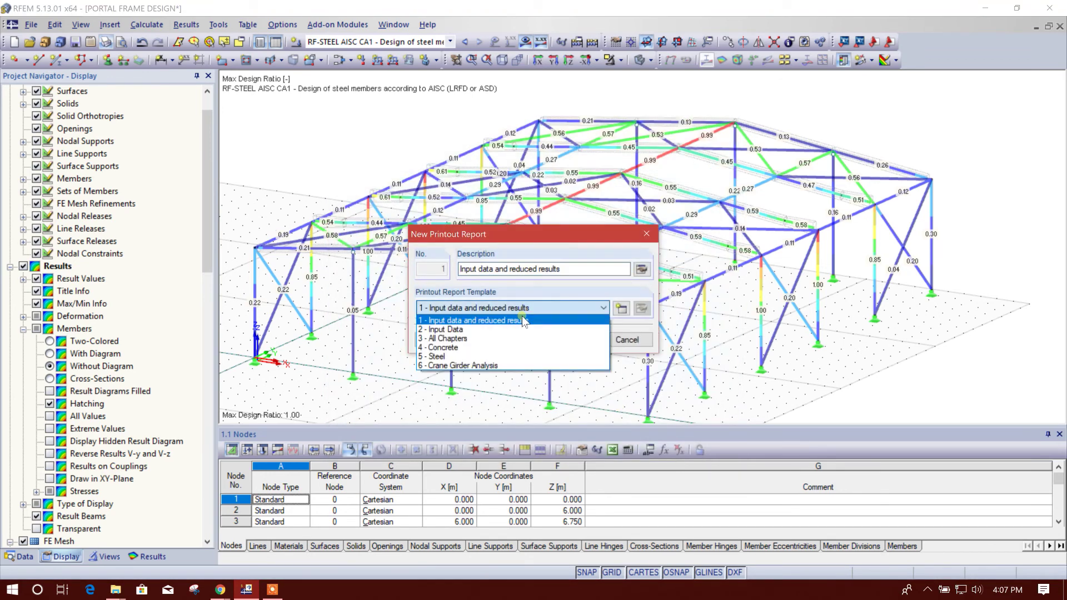
click(479, 364)
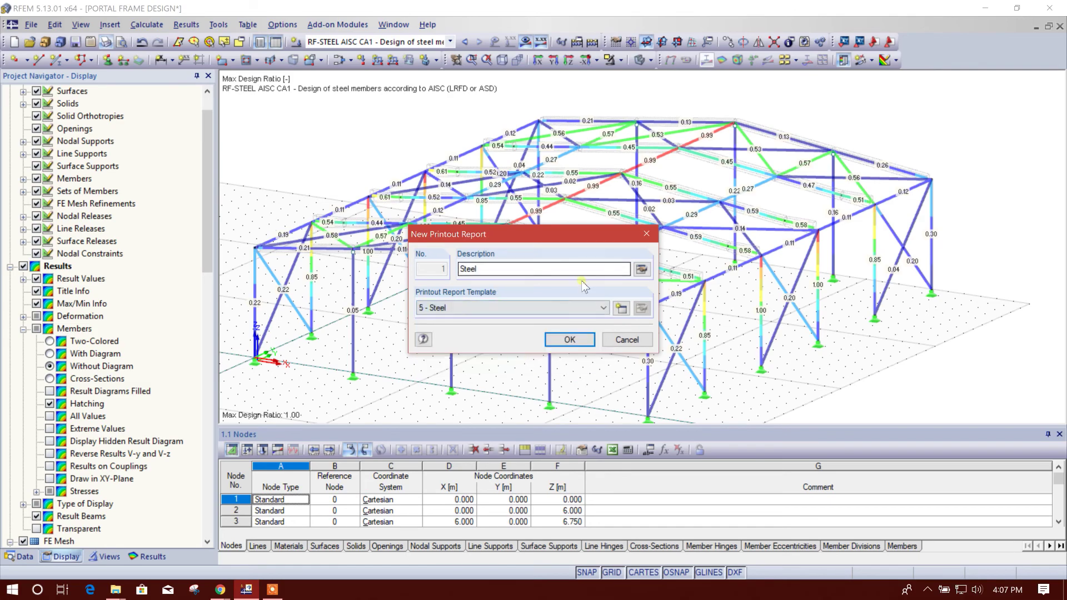
click(570, 340)
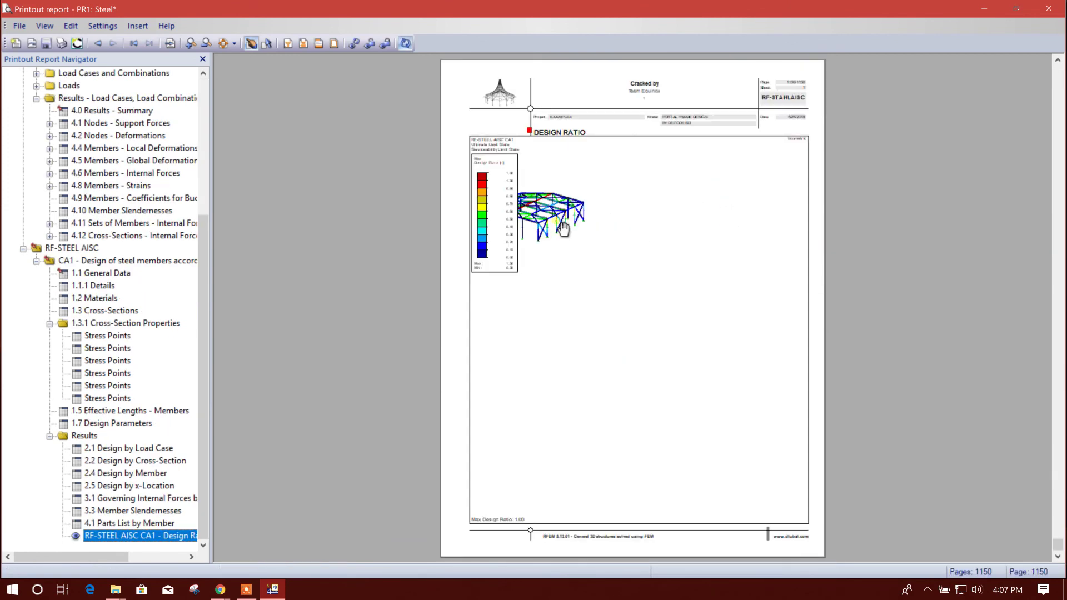
click(563, 230)
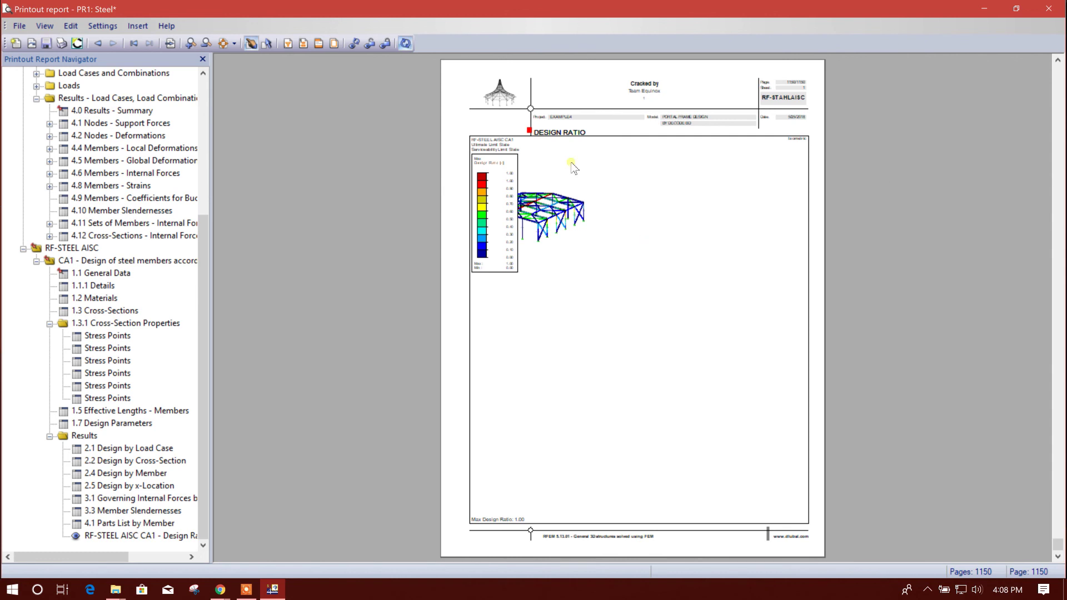
- Close the Printout report window and answer the save prompt
click(1048, 10)
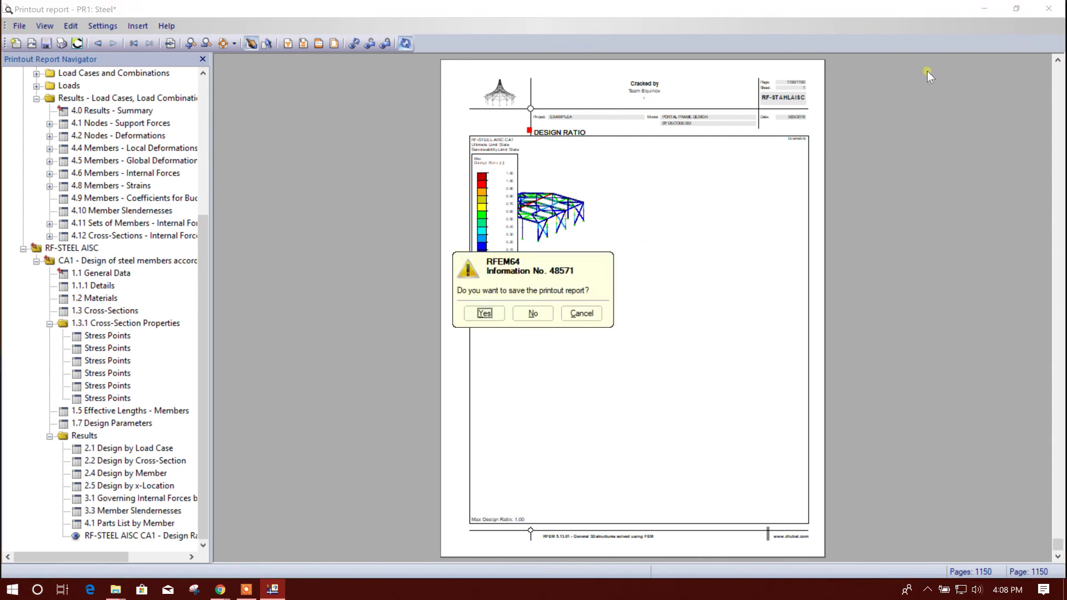
click(534, 313)
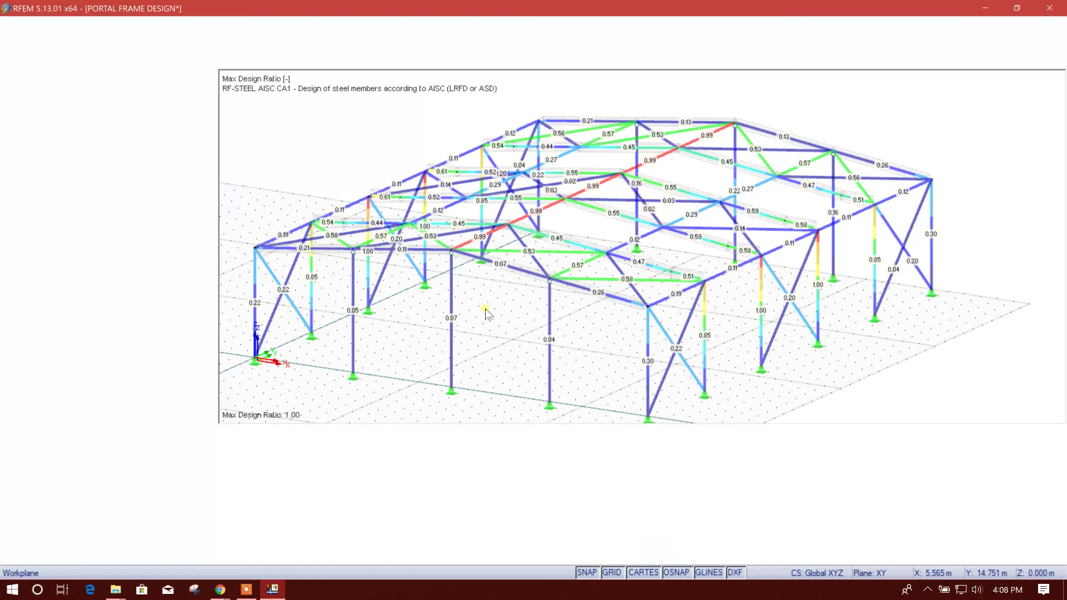
mouse_move(525, 351)
middle_down()
mouse_move(584, 350)
mouse_move(588, 332)
mouse_move(596, 344)
middle_up()
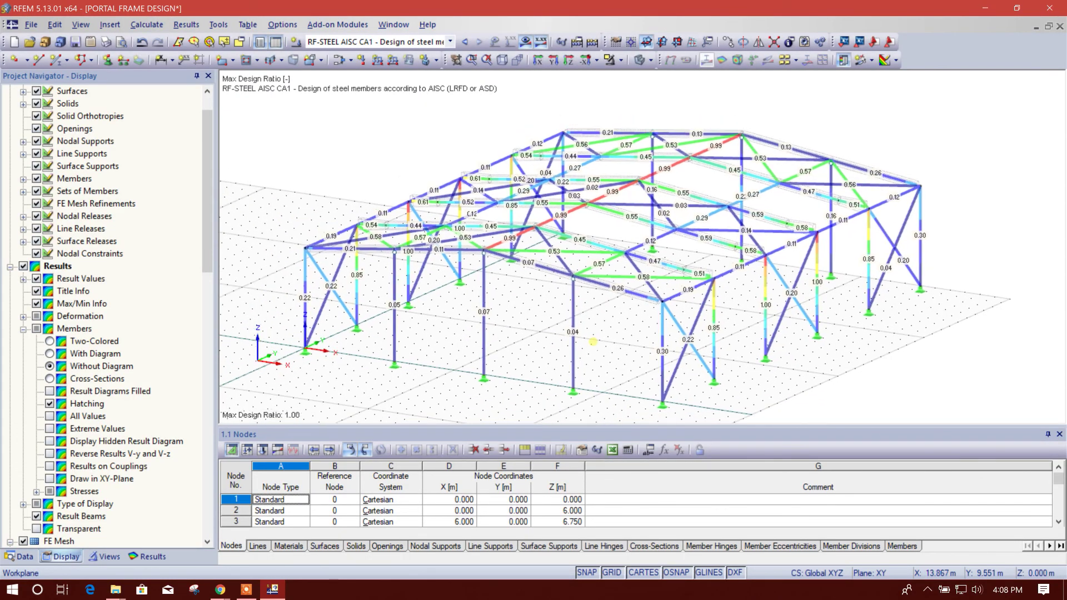